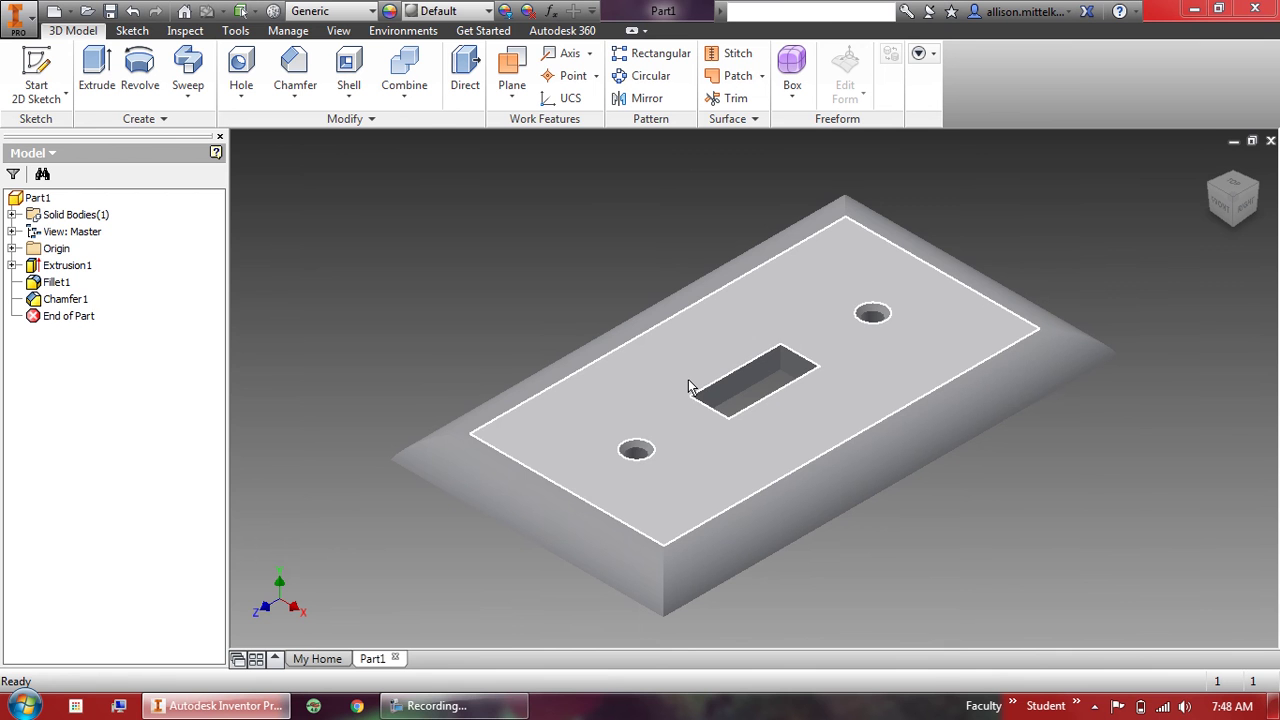
Switch from Inventor to the browser showing the KMS LINKS for Teachers page.
mouse_move(689, 386)
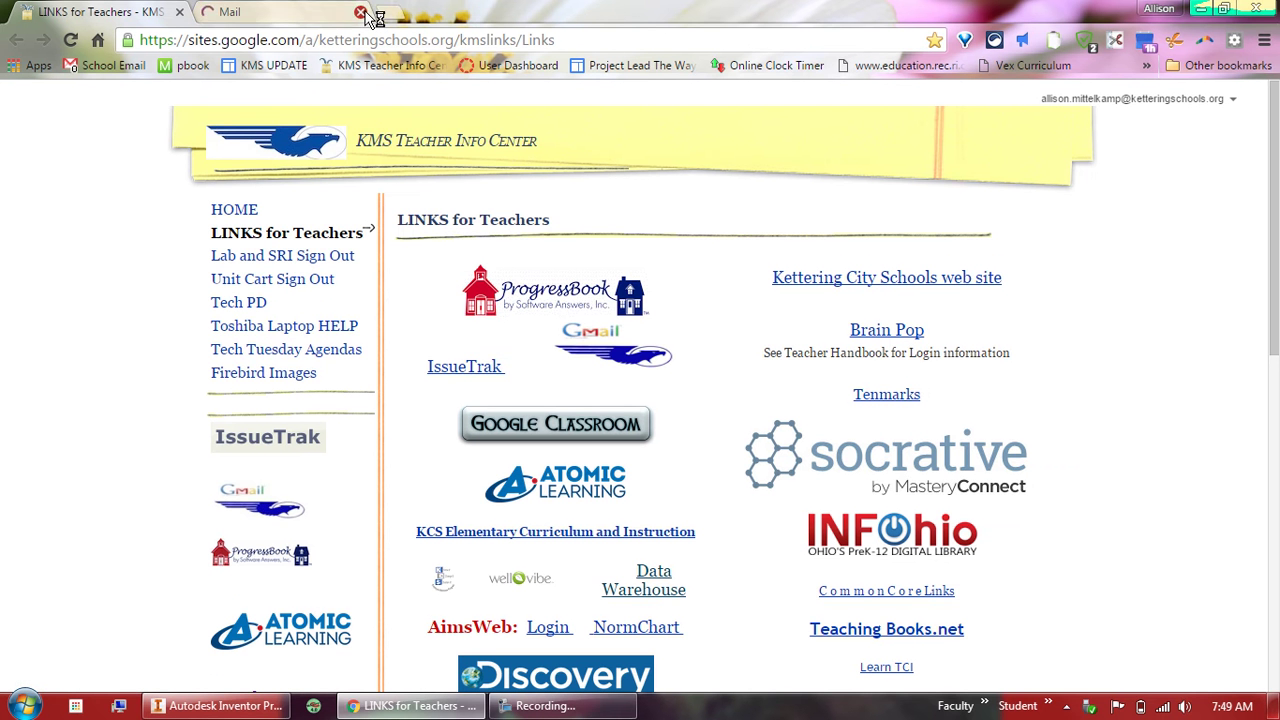
Search Google for 'kettering firebird logo' and show the image results.
left_click(360, 12)
left_click(204, 39)
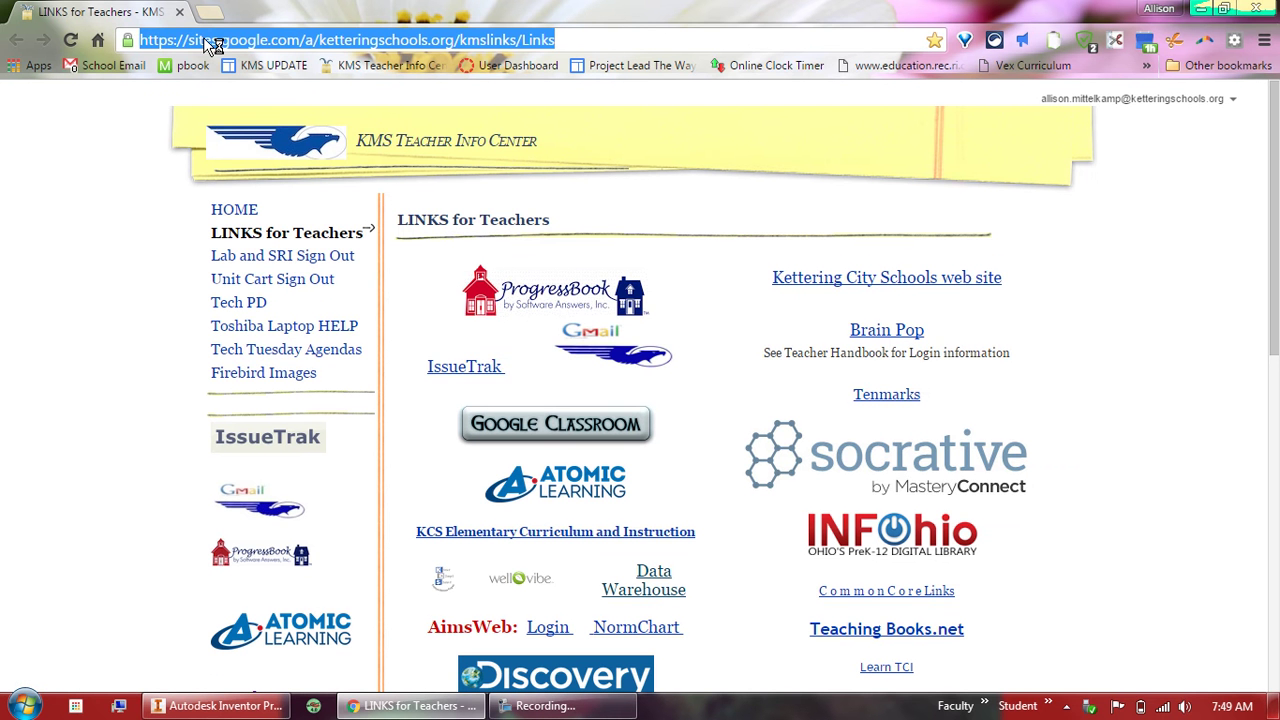
type("firebird logo")
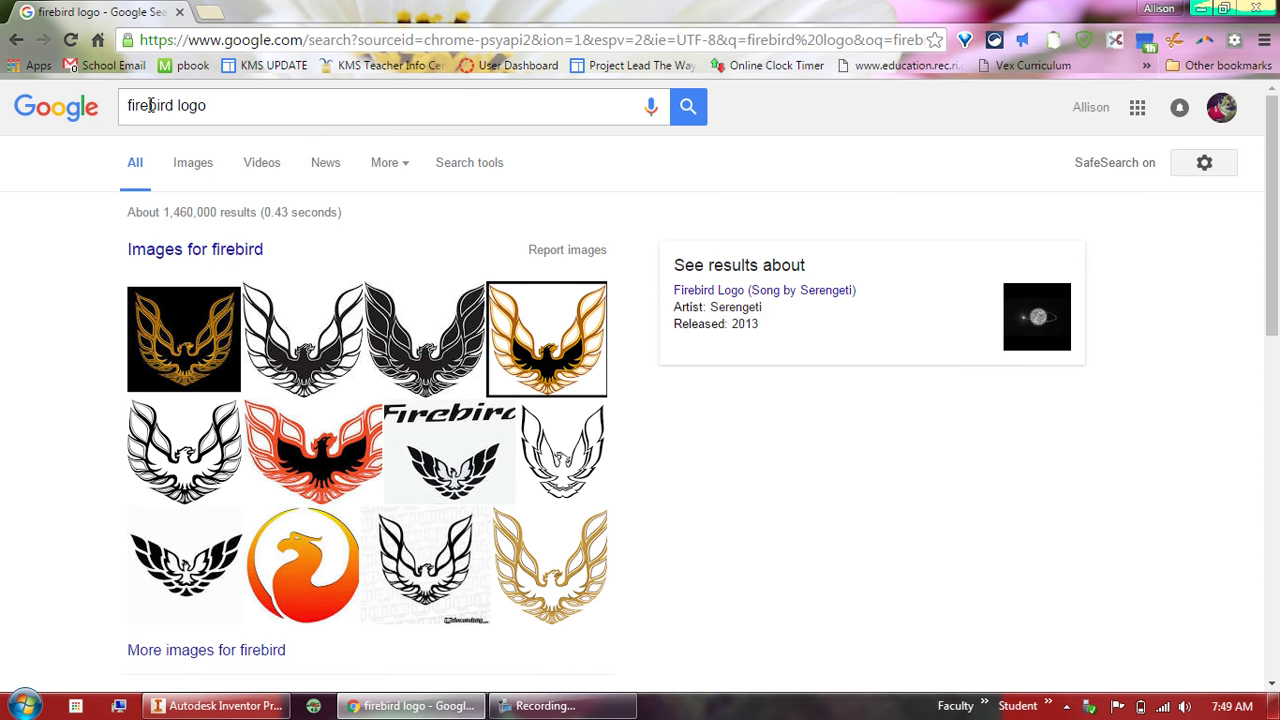
left_click(129, 106)
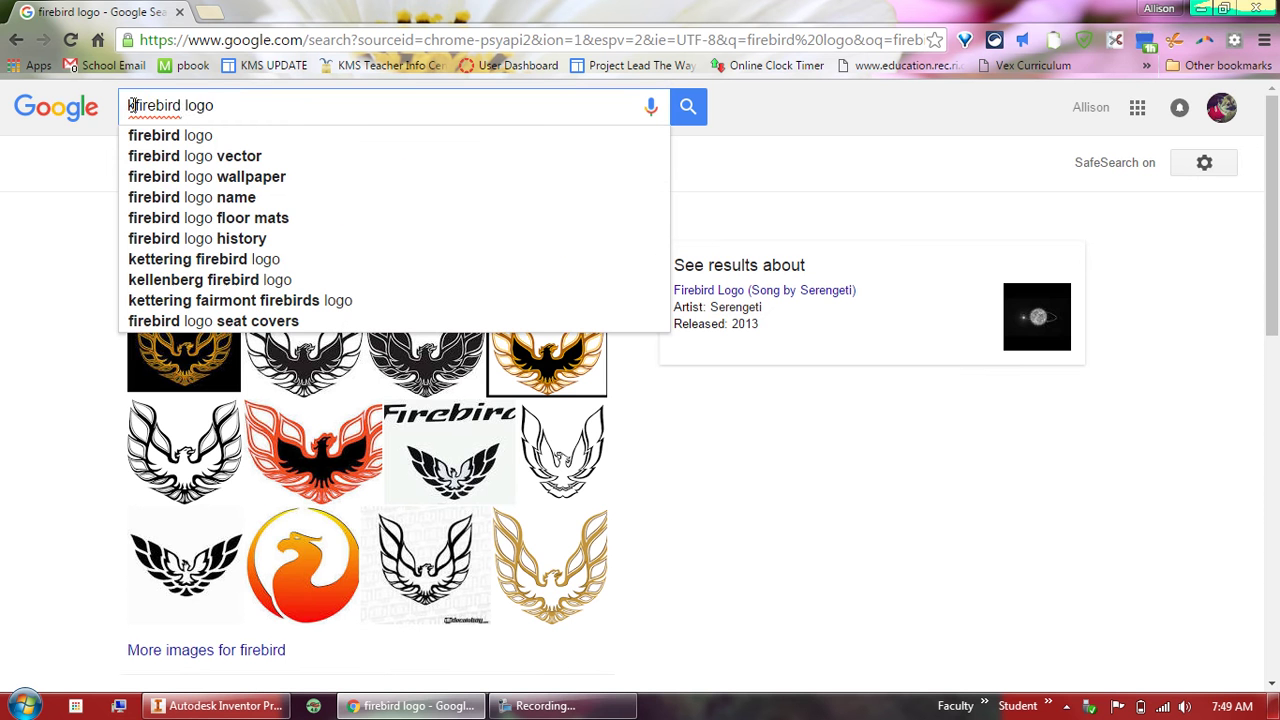
type("kettering")
key("Return")
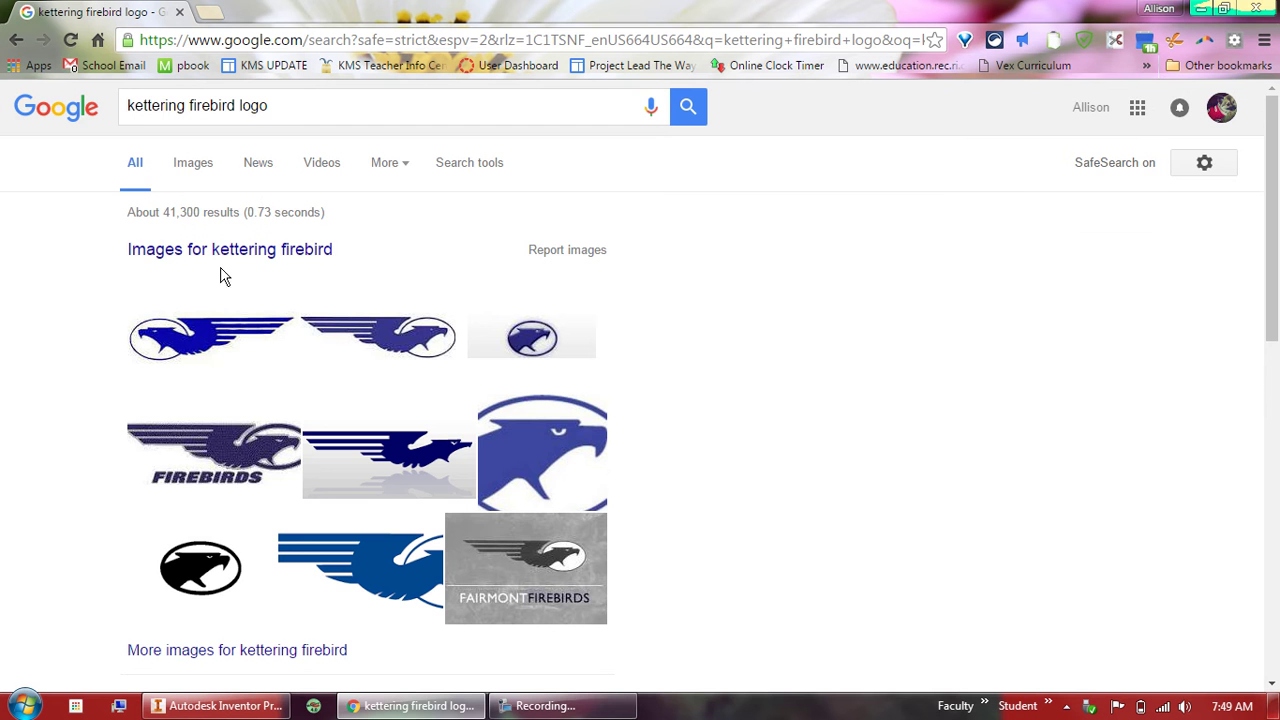
left_click(221, 256)
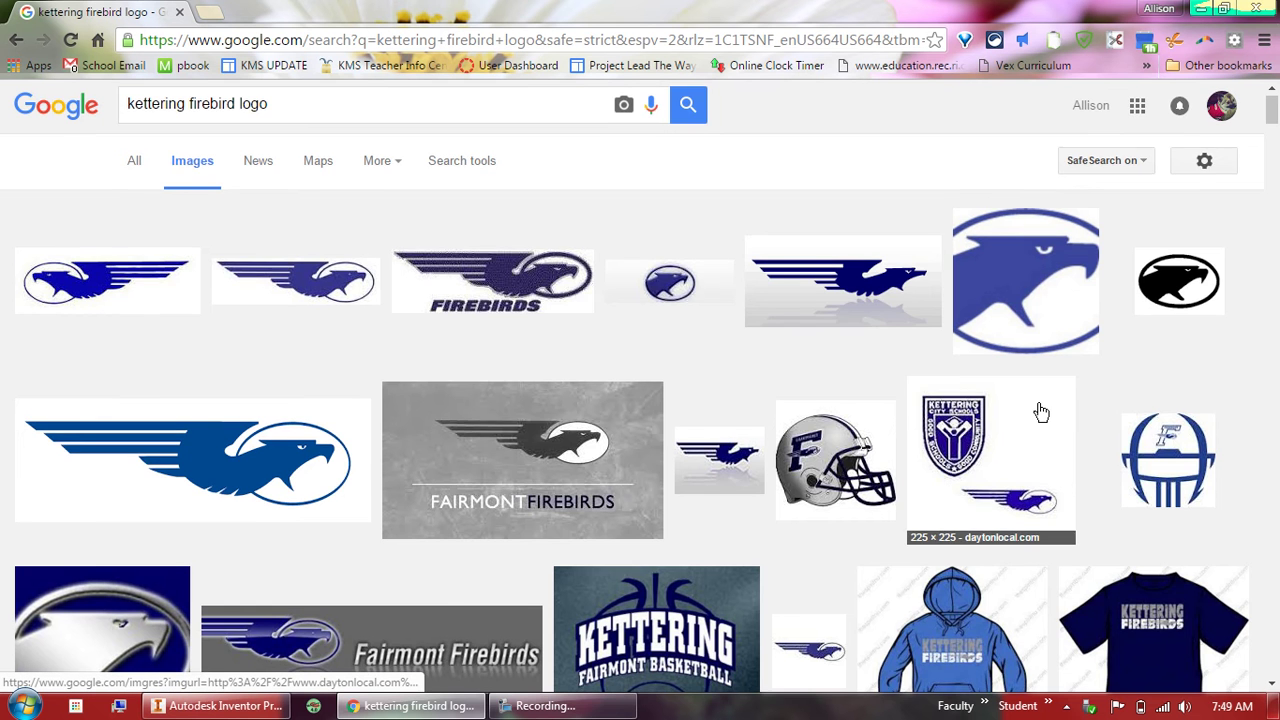
Preview several firebird logos, ending on the blue winged Fairmont firebird (599 × 209 Firebird.jpg).
scroll(1041, 411, "down", 5)
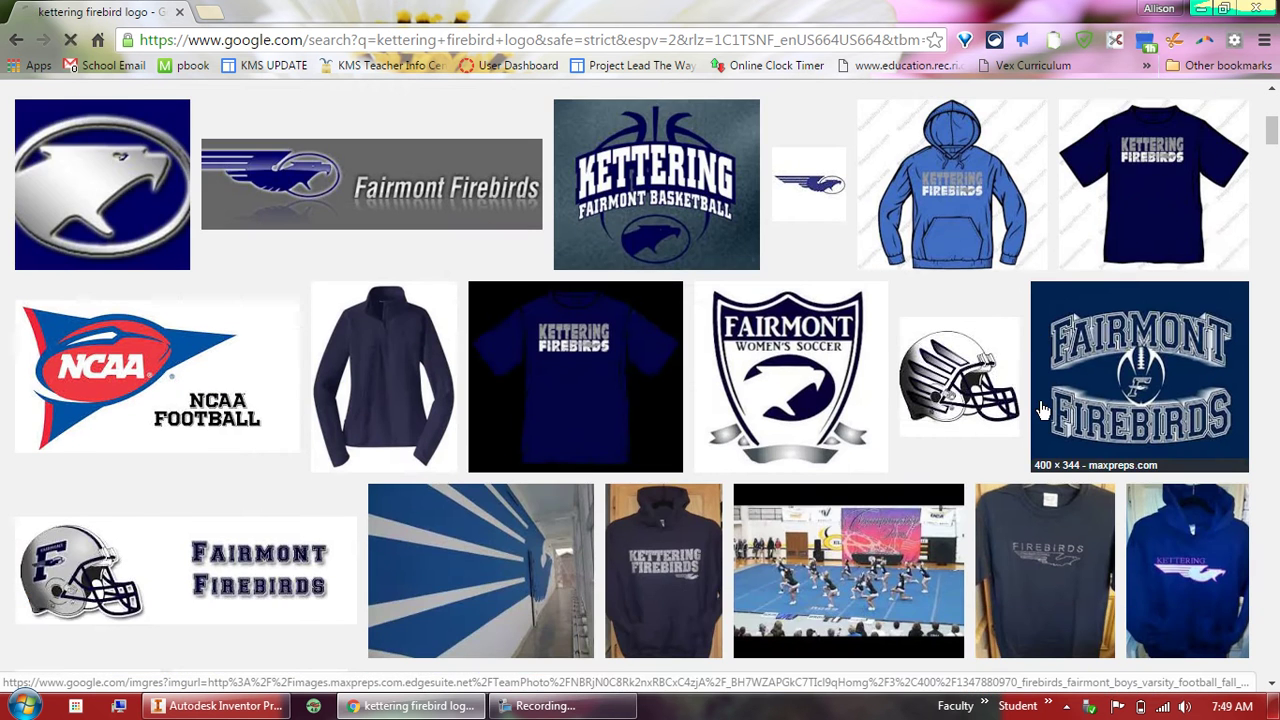
scroll(1041, 411, "up", 5)
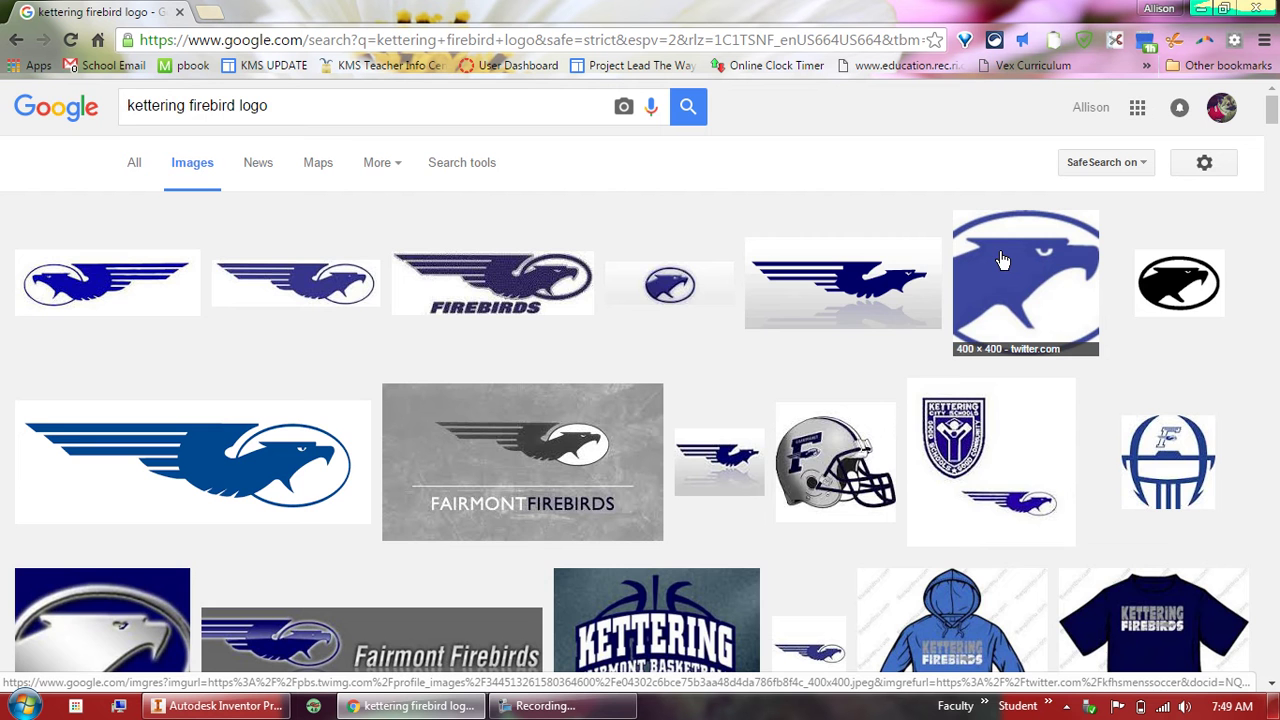
left_click(1147, 321)
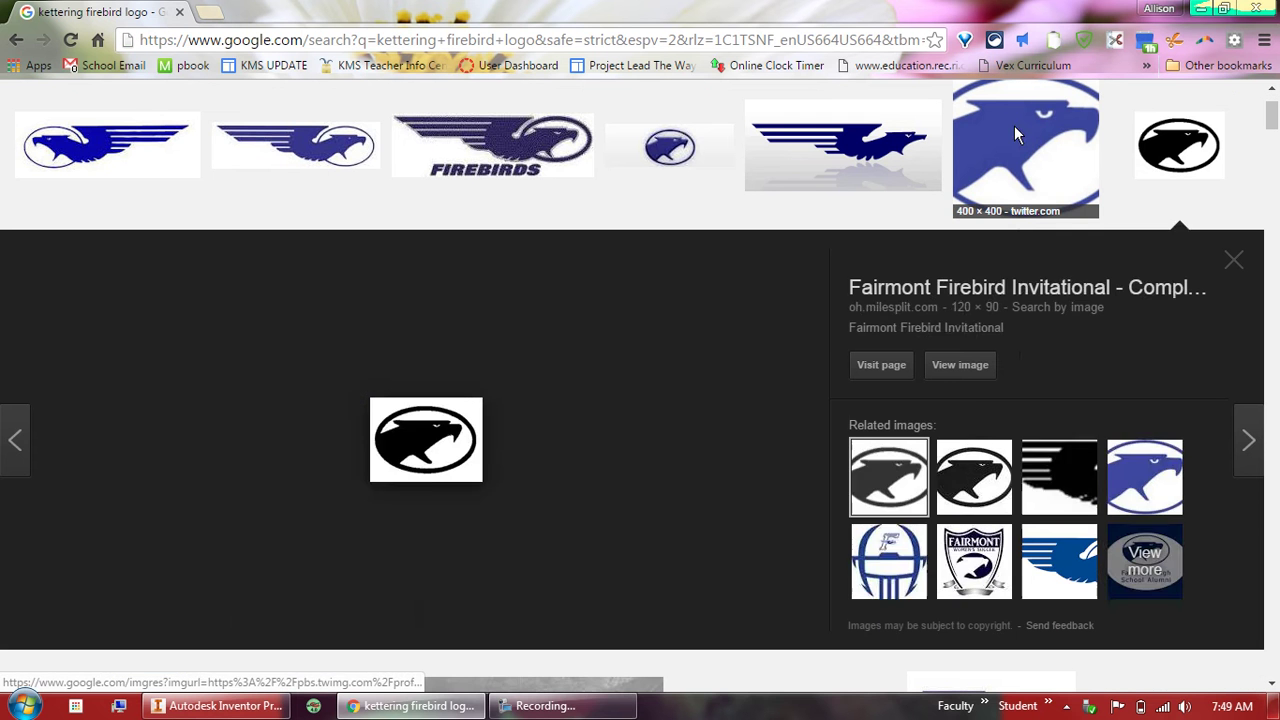
left_click(1015, 130)
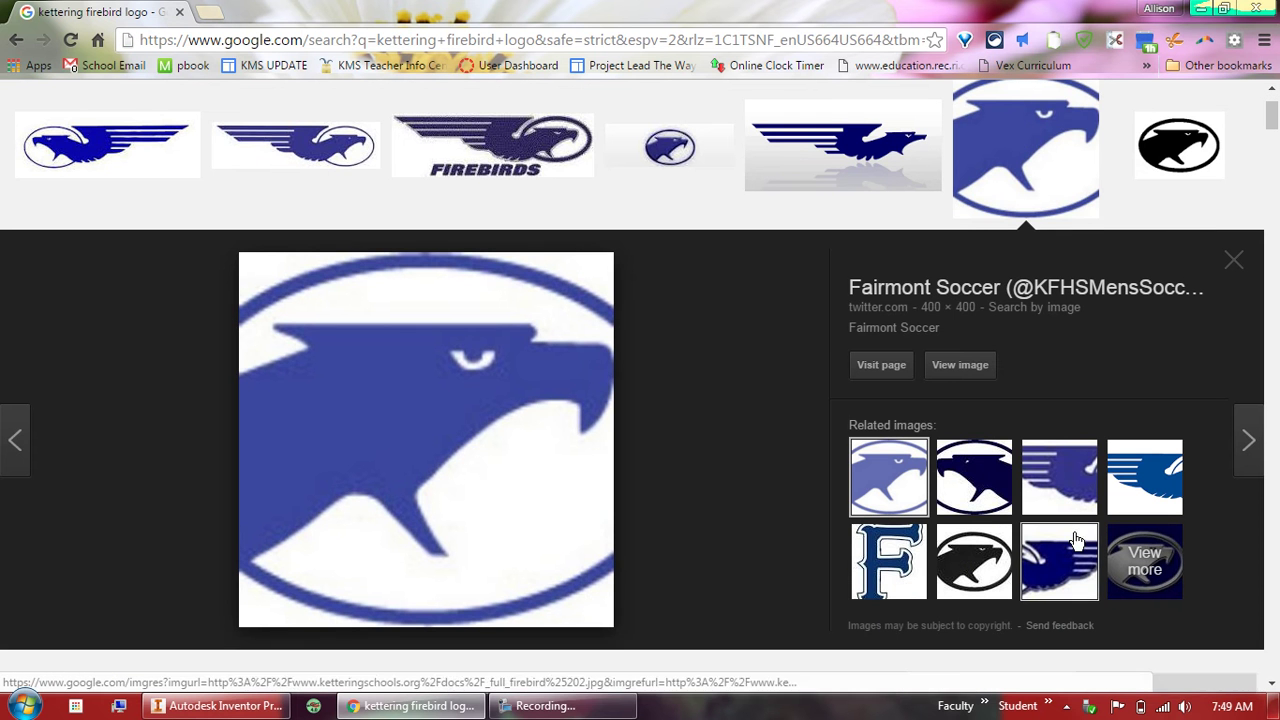
left_click(974, 477)
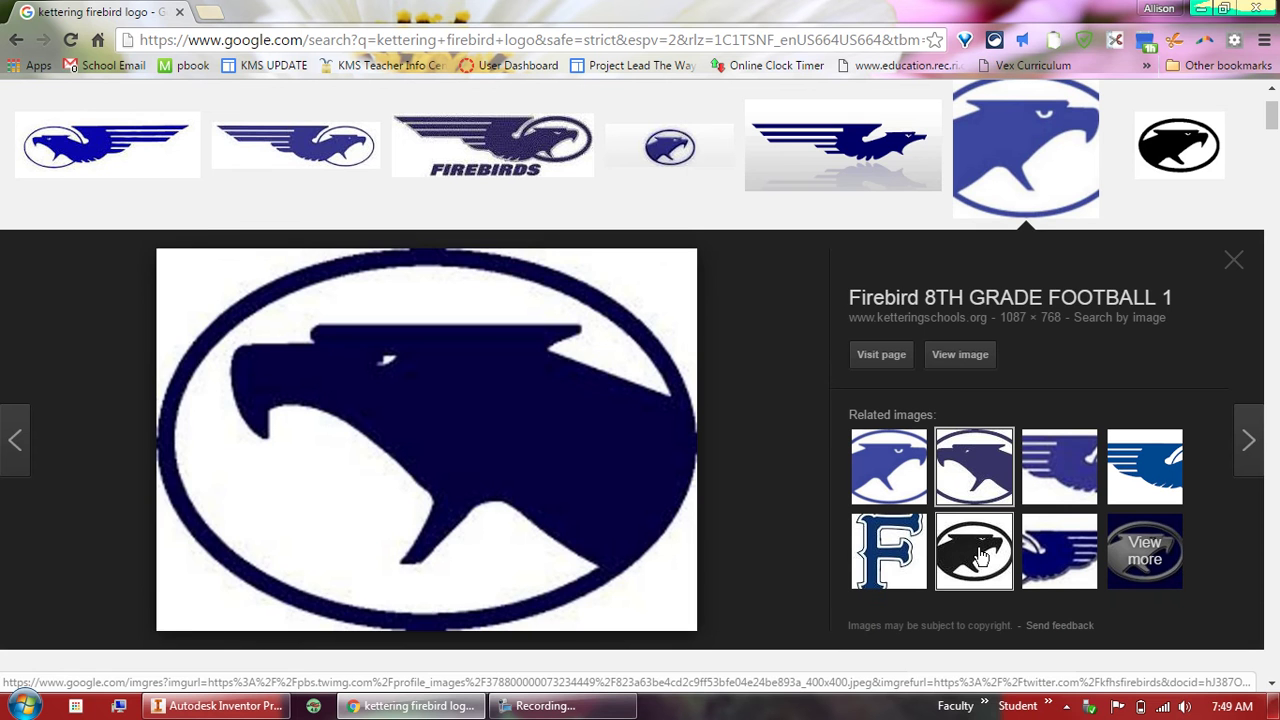
left_click(980, 557)
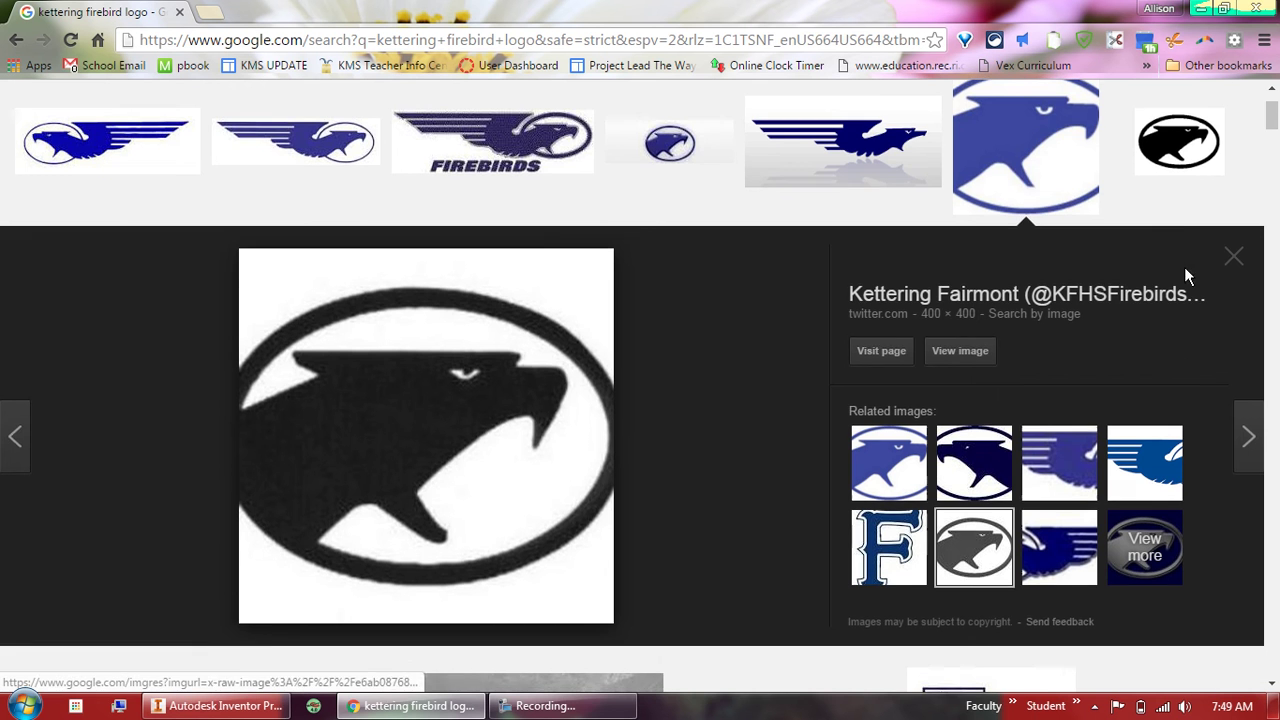
scroll(1186, 270, "up", 1)
left_click(1190, 264)
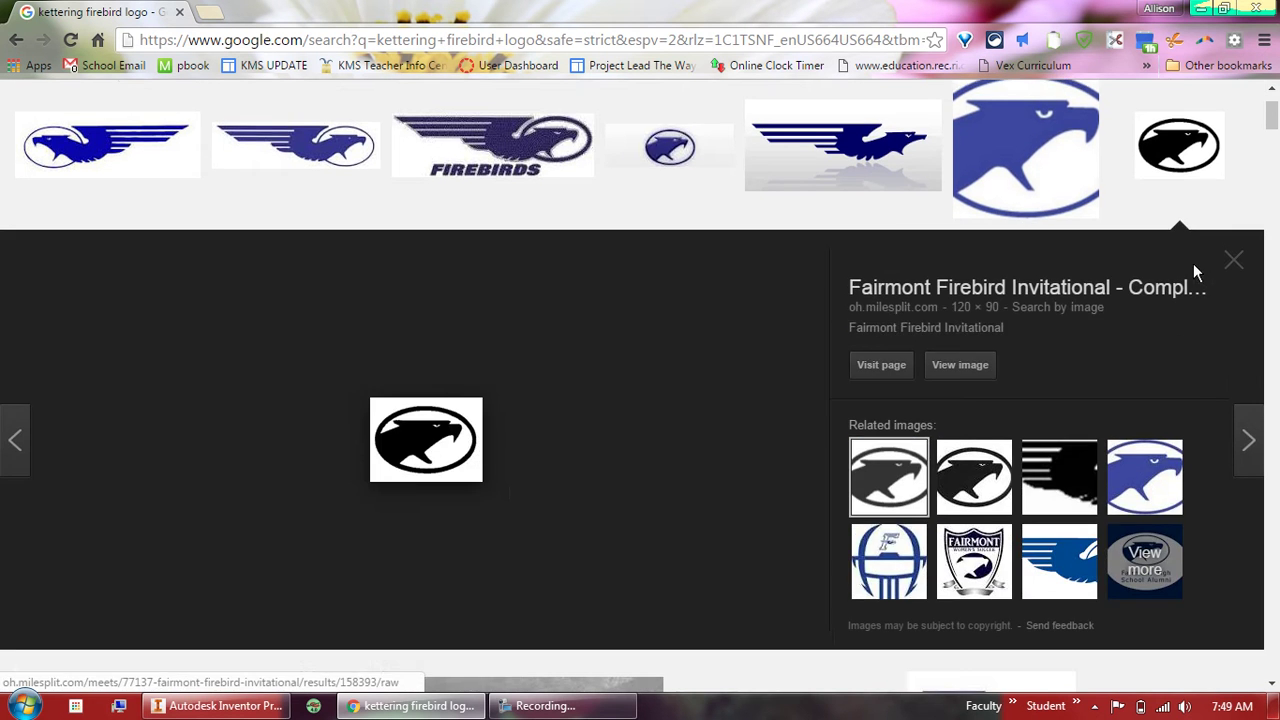
scroll(483, 445, "down", 5)
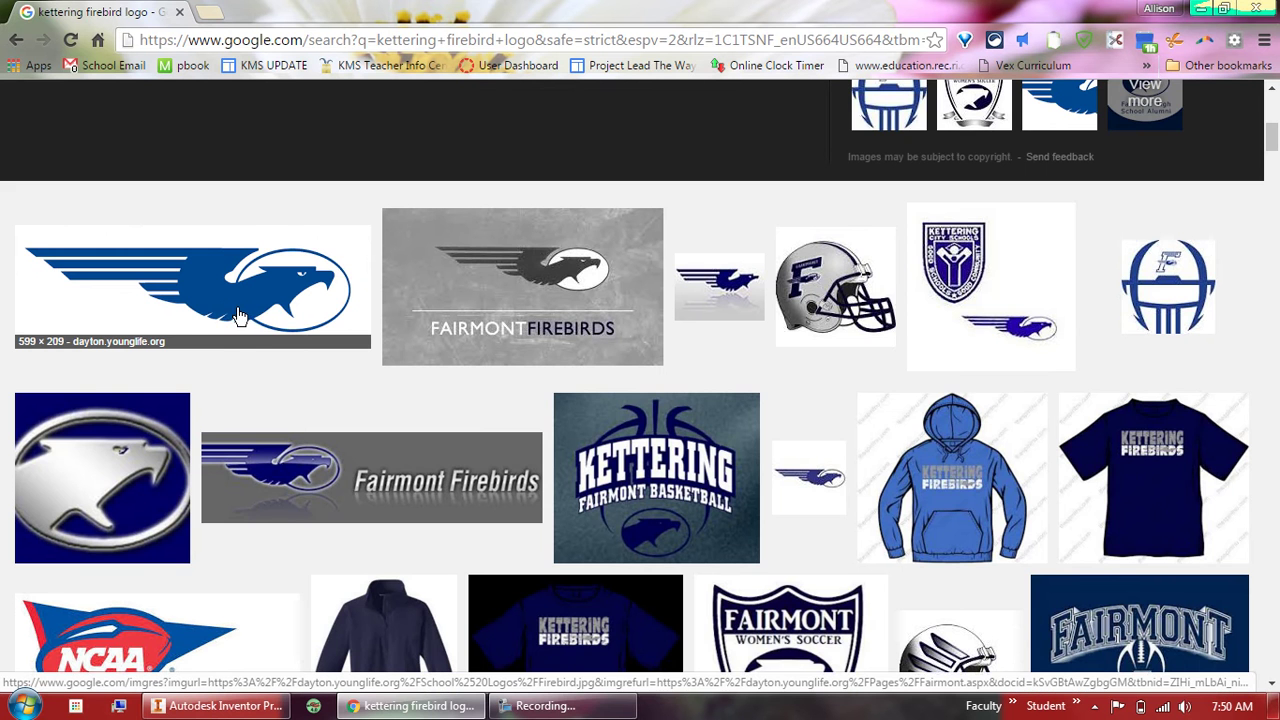
left_click(235, 307)
Save the blue firebird image as Firebird.jpg onto the TEACHER FD (F:) drive.
right_click(556, 476)
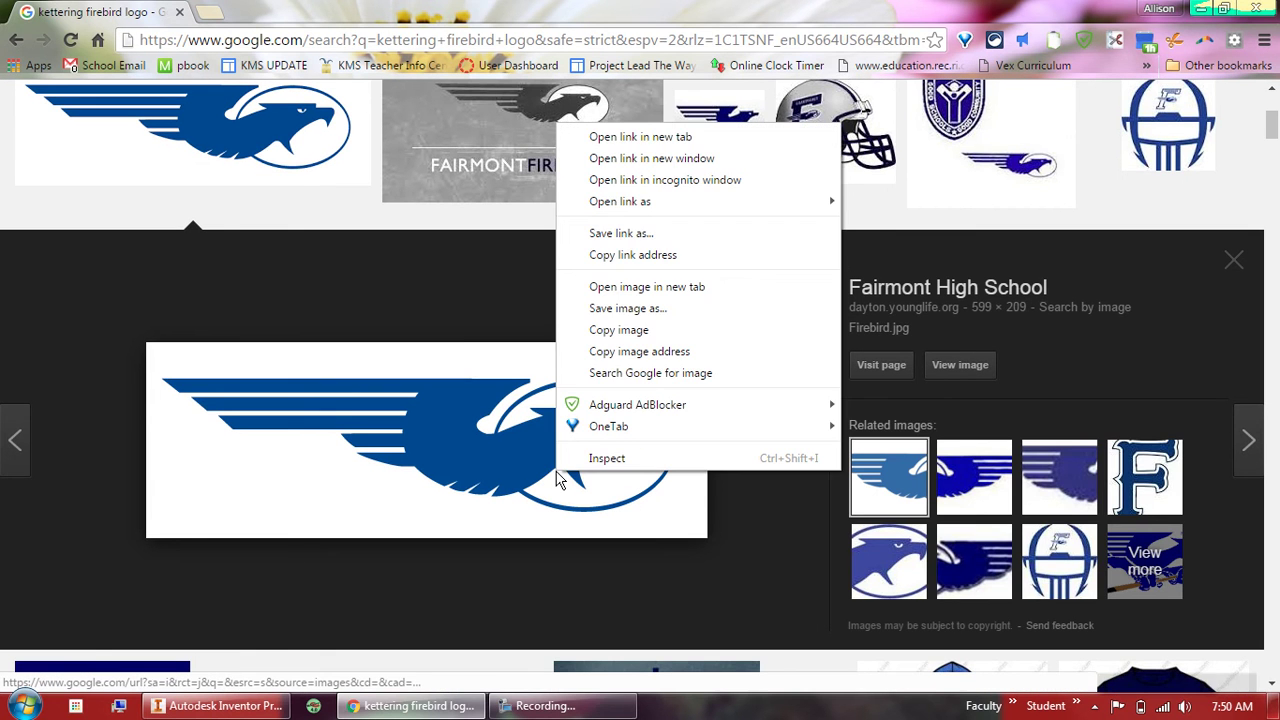
left_click(891, 461)
right_click(516, 508)
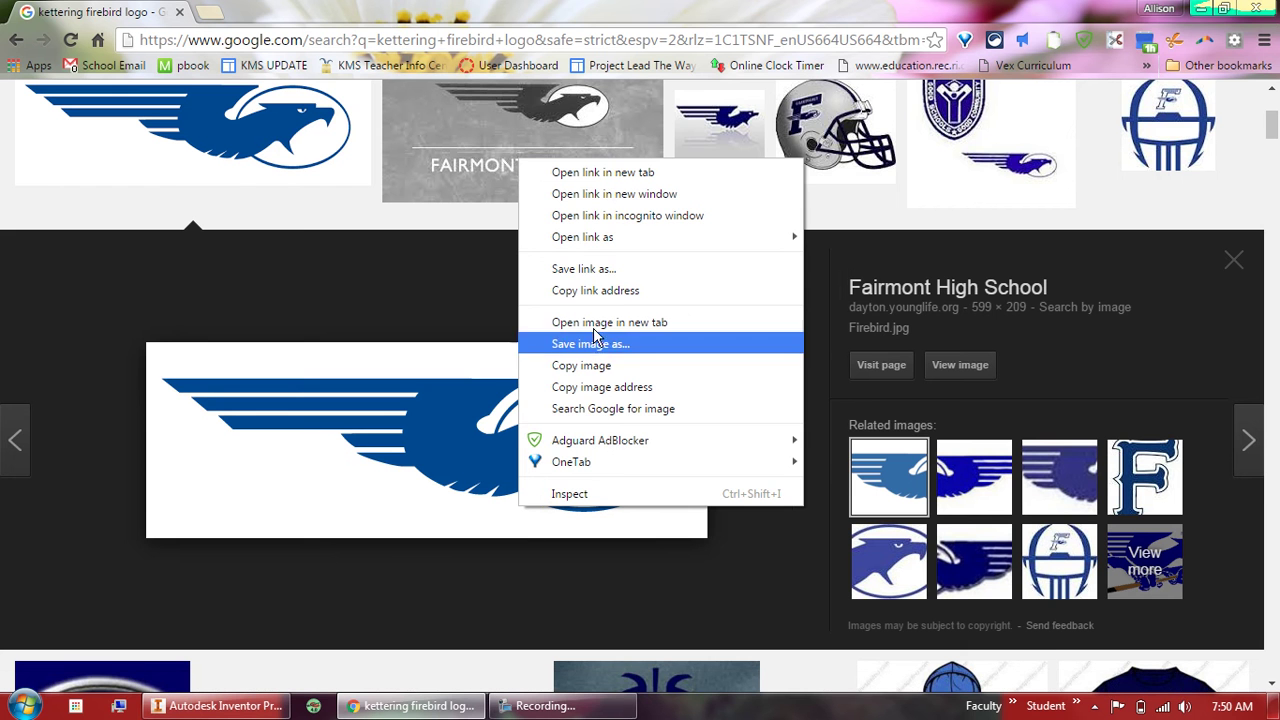
left_click(645, 358)
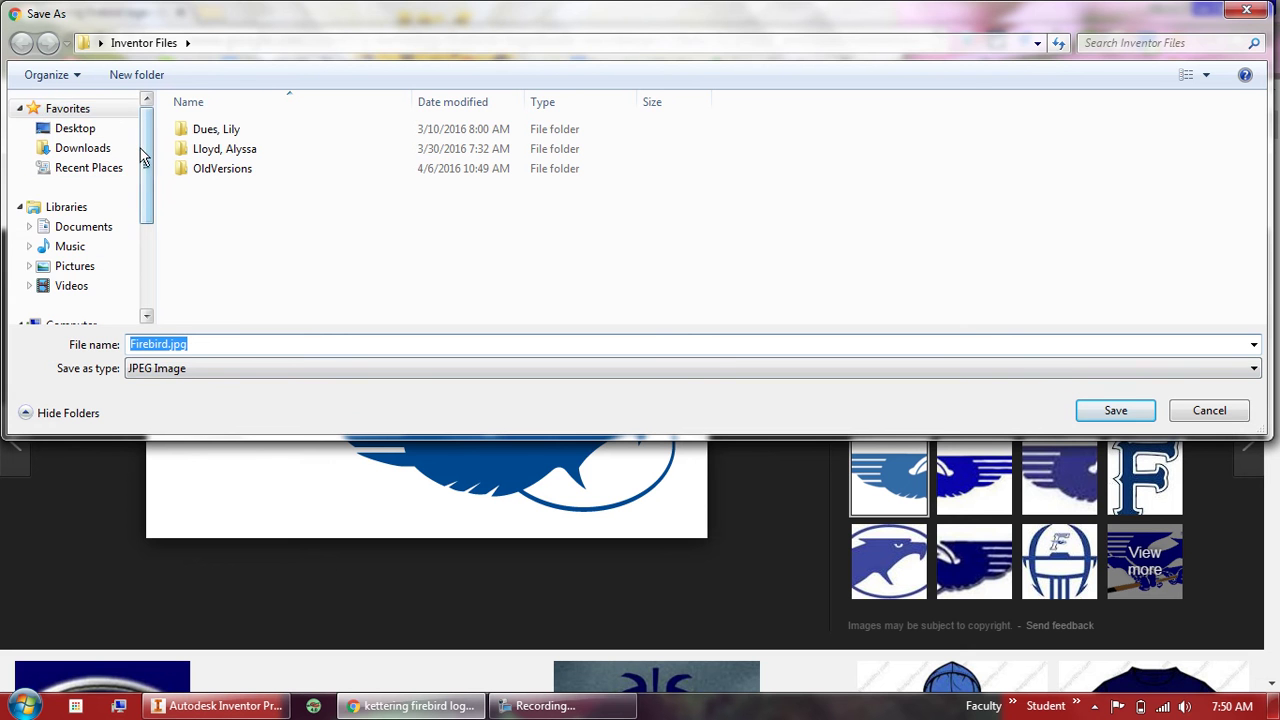
scroll(146, 143, "down", 3)
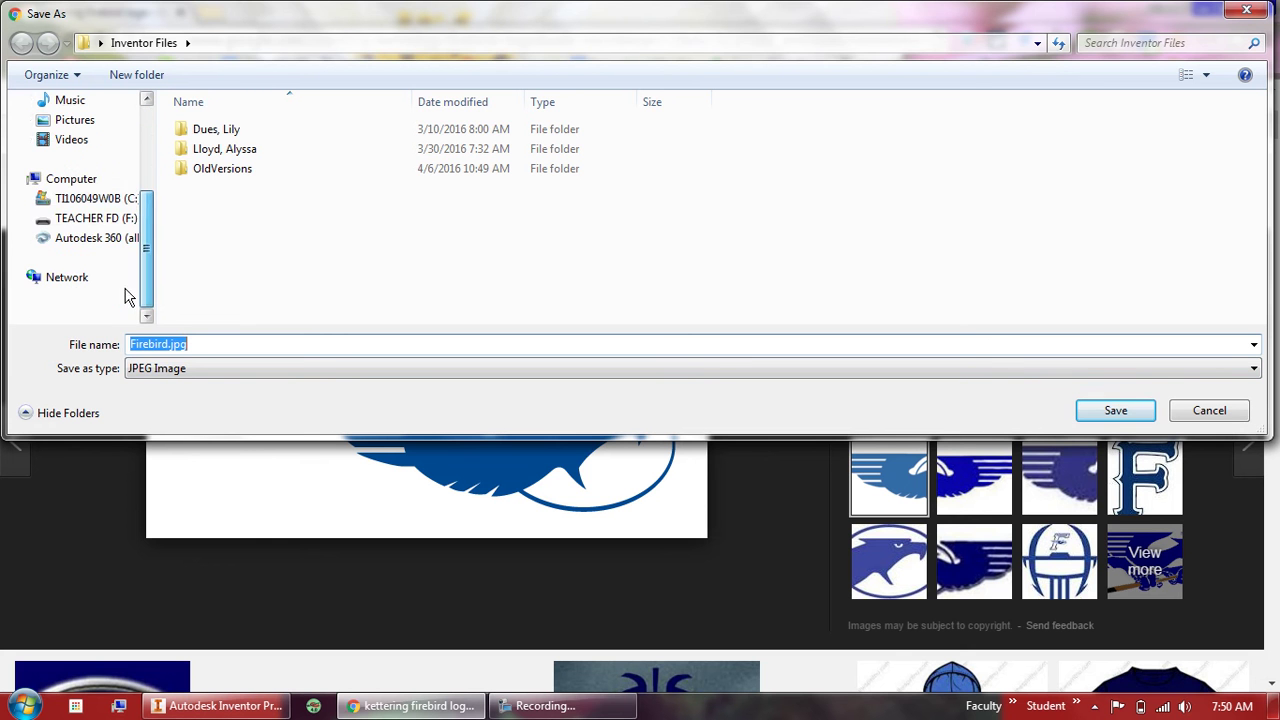
left_click(76, 220)
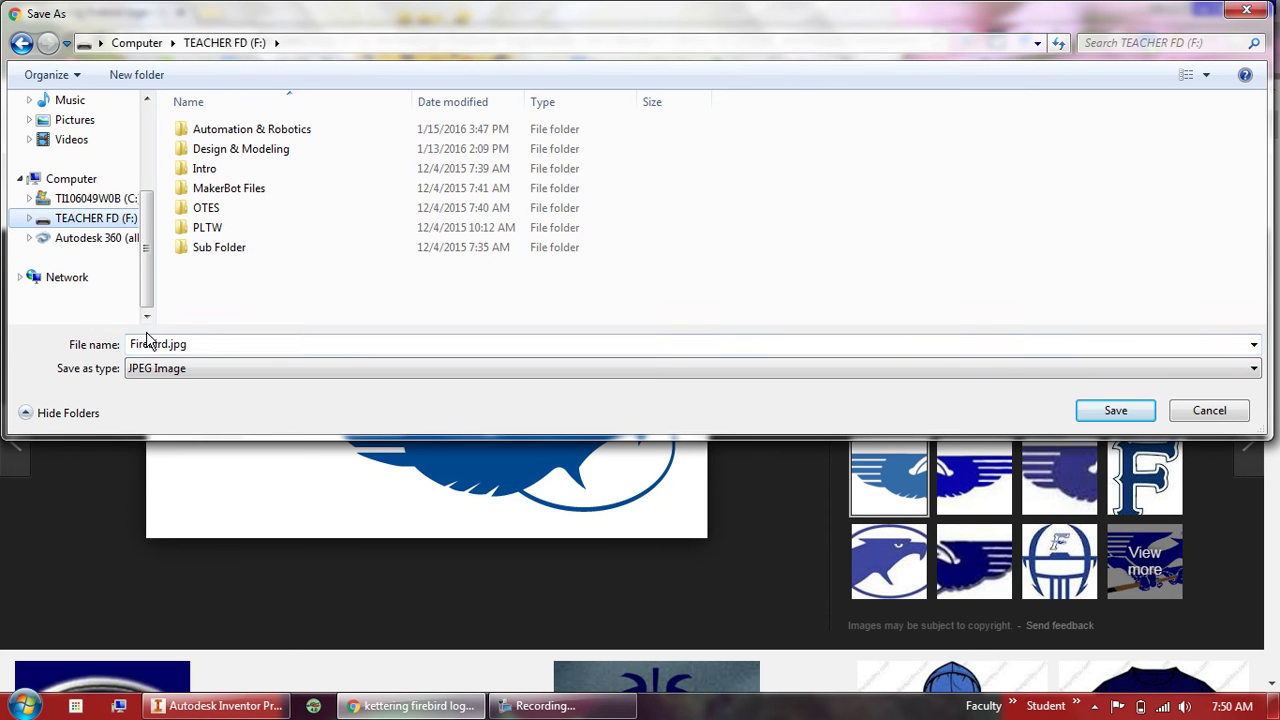
left_click(1110, 410)
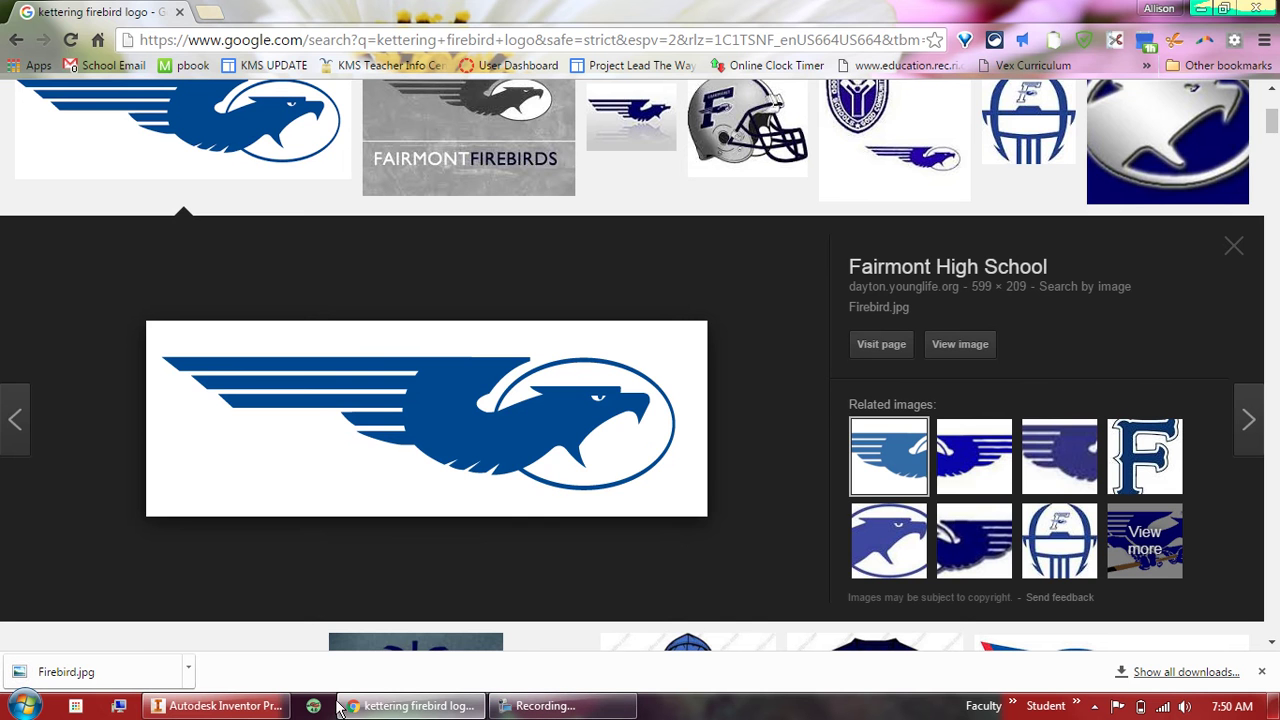
Back in Inventor, sketch on the plate's top face and project its outline, slot and screw holes.
left_click(255, 710)
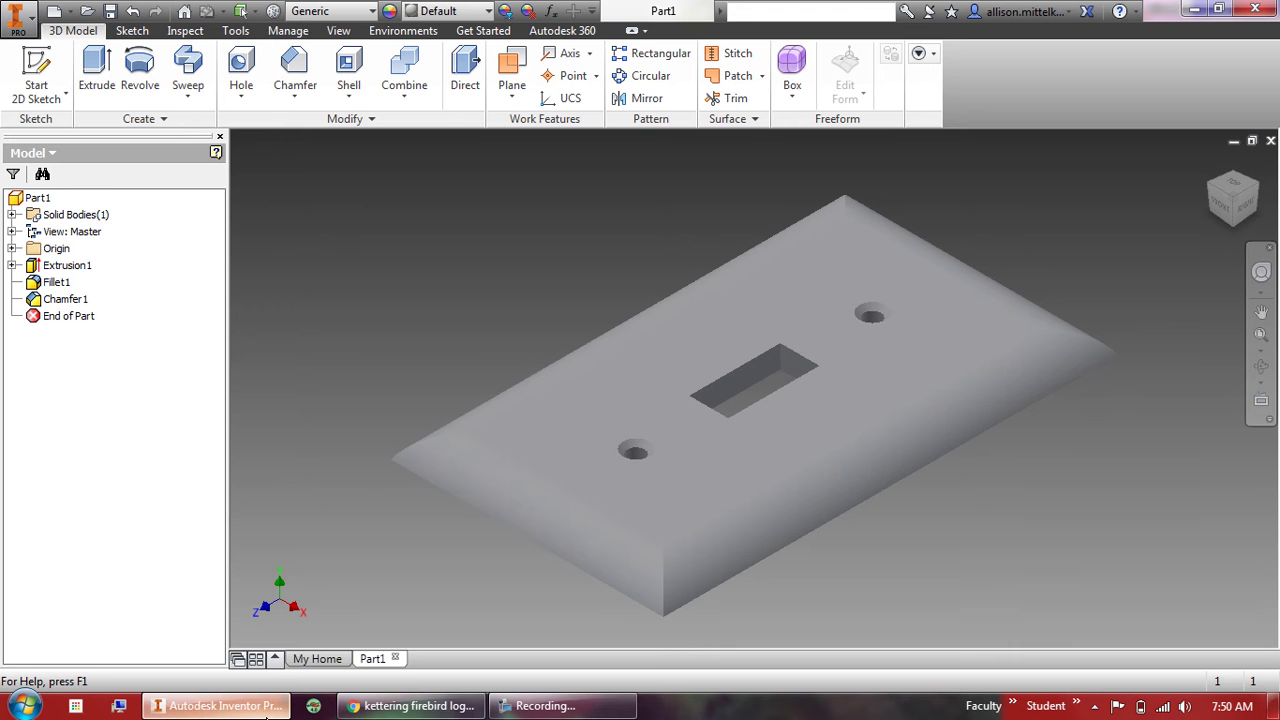
left_click(35, 62)
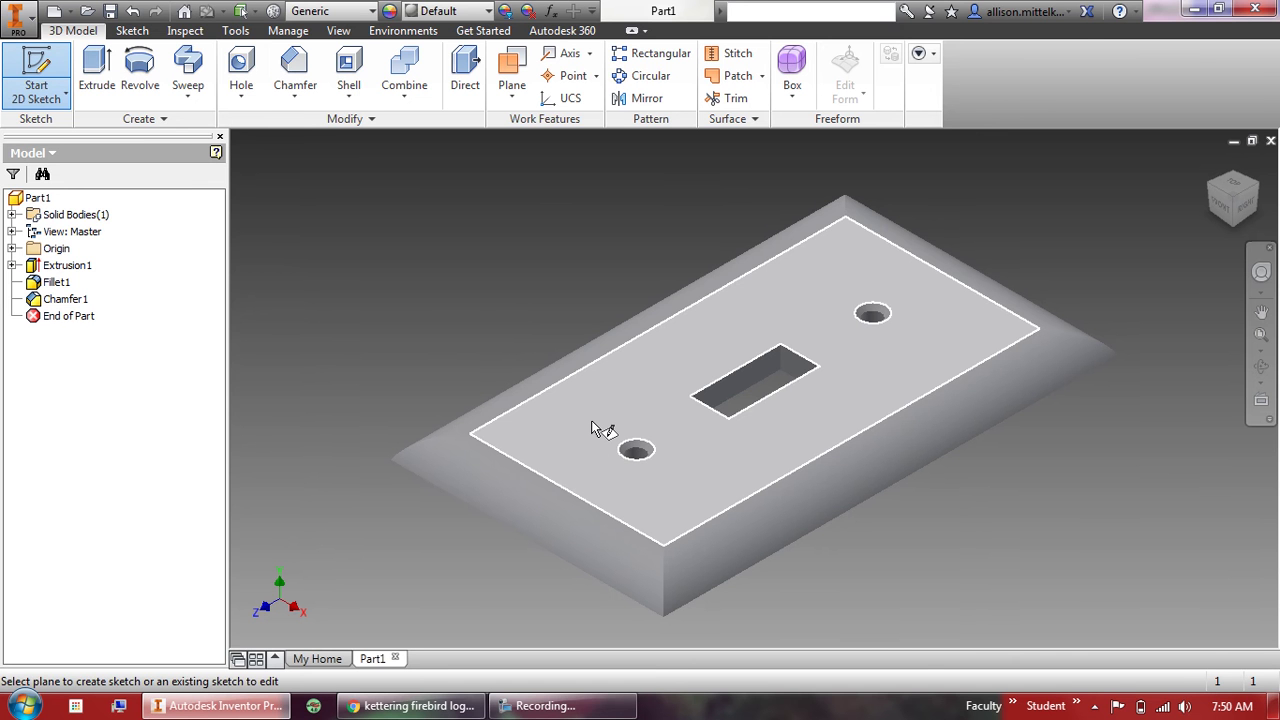
left_click(591, 429)
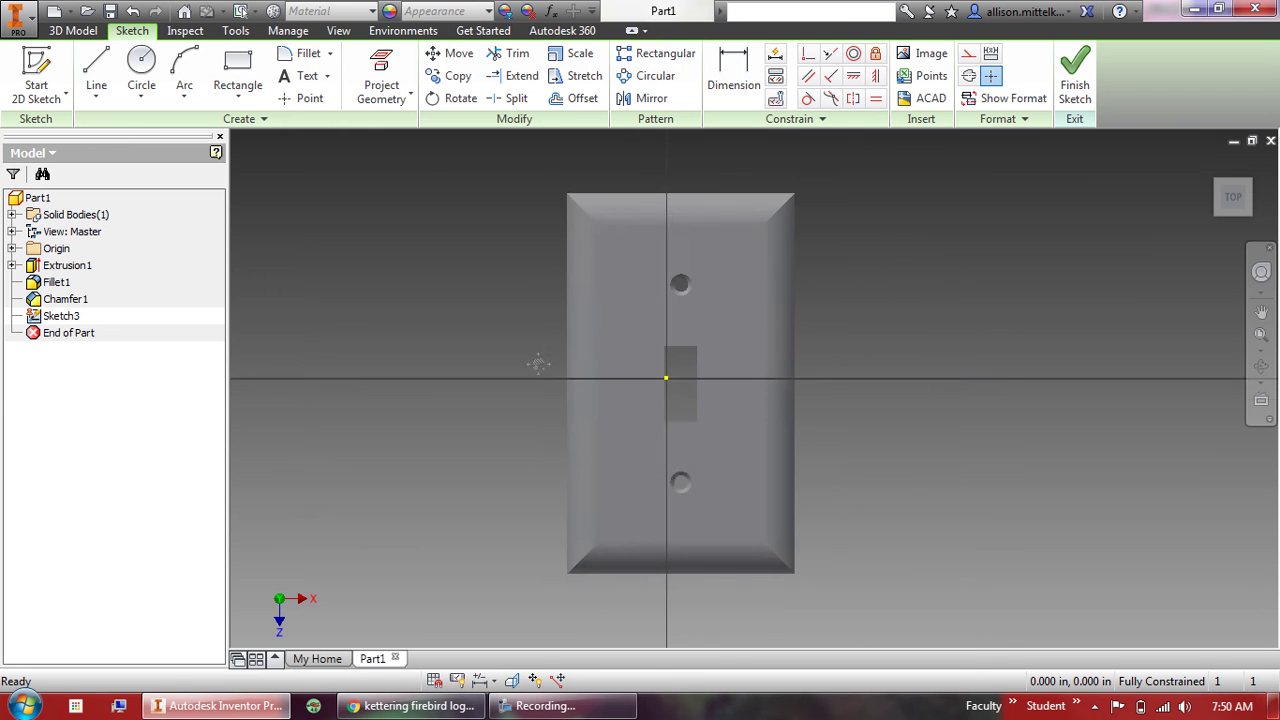
left_click(363, 74)
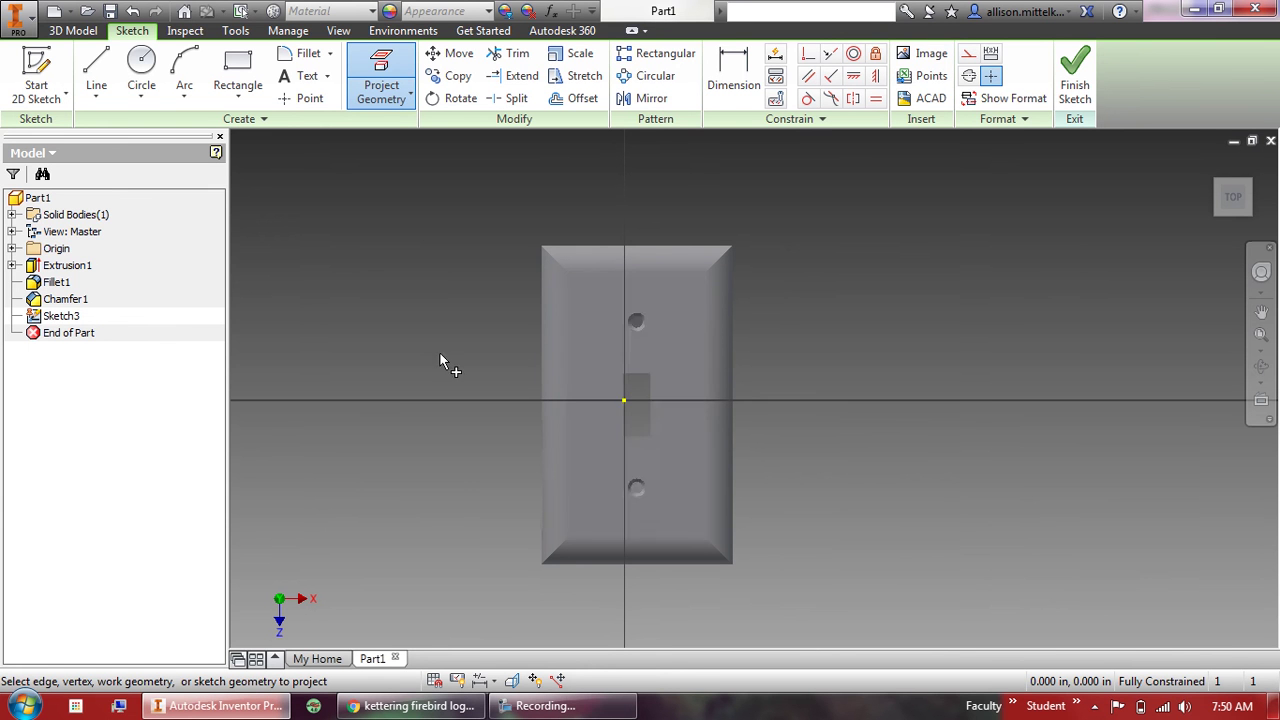
left_click(673, 350)
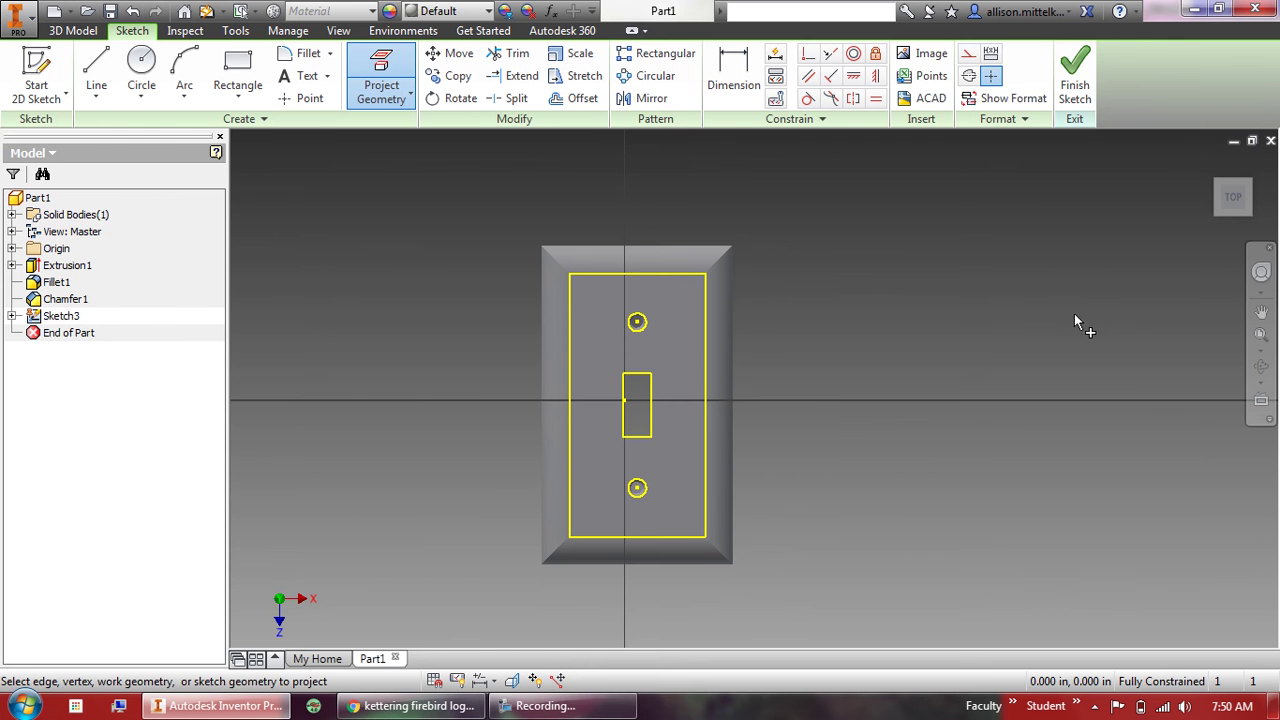
left_click(1258, 212)
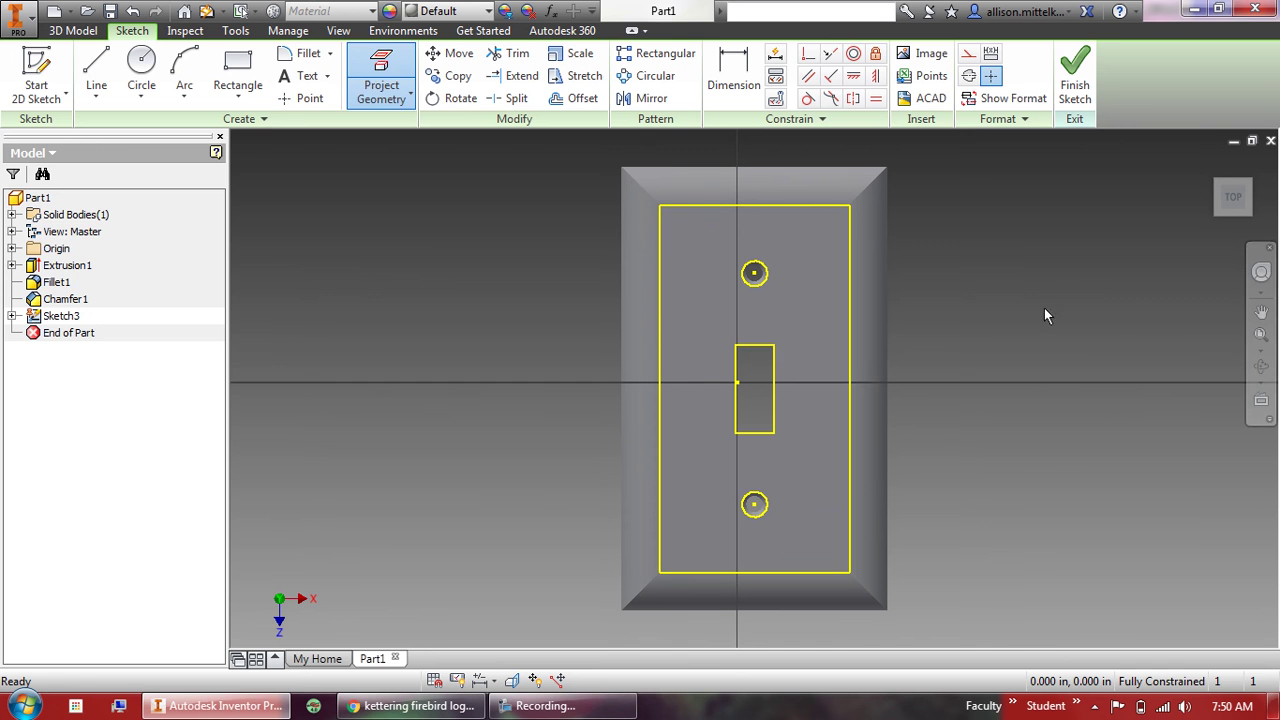
key("Escape")
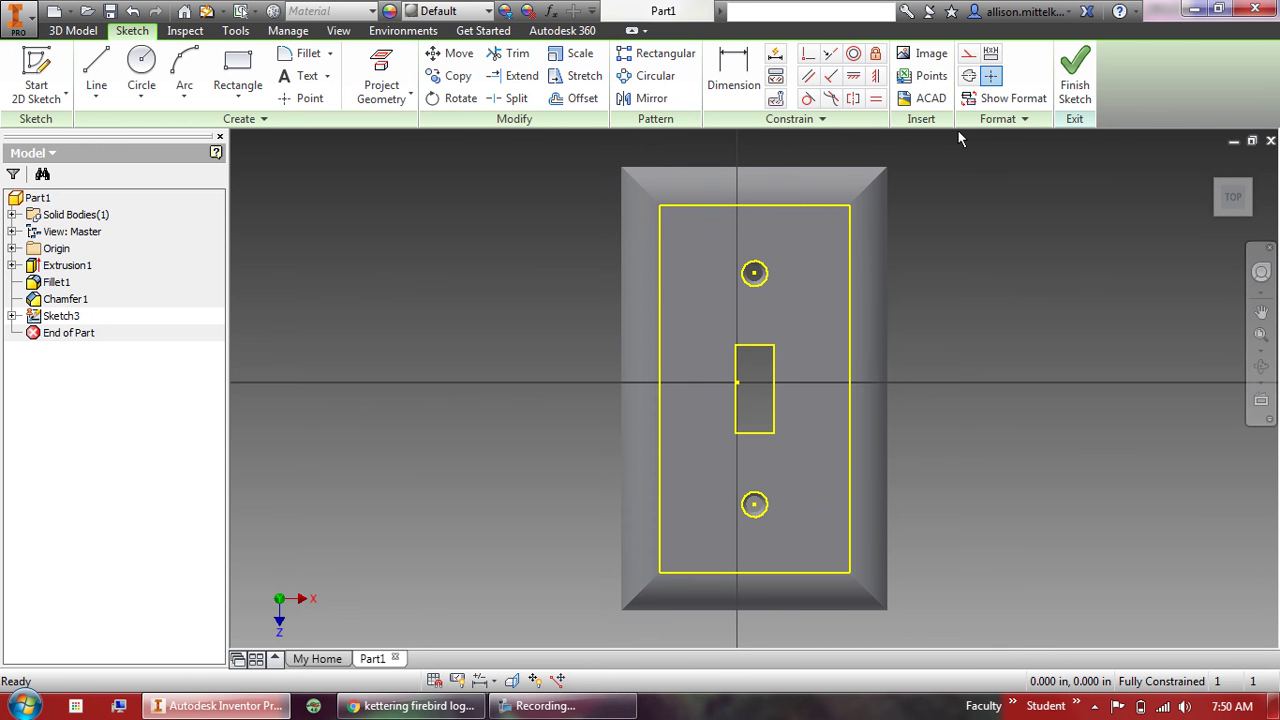
Insert Firebird.jpg from the TEACHER FD (F:) drive into Sketch3, placed over the plate.
left_click(922, 60)
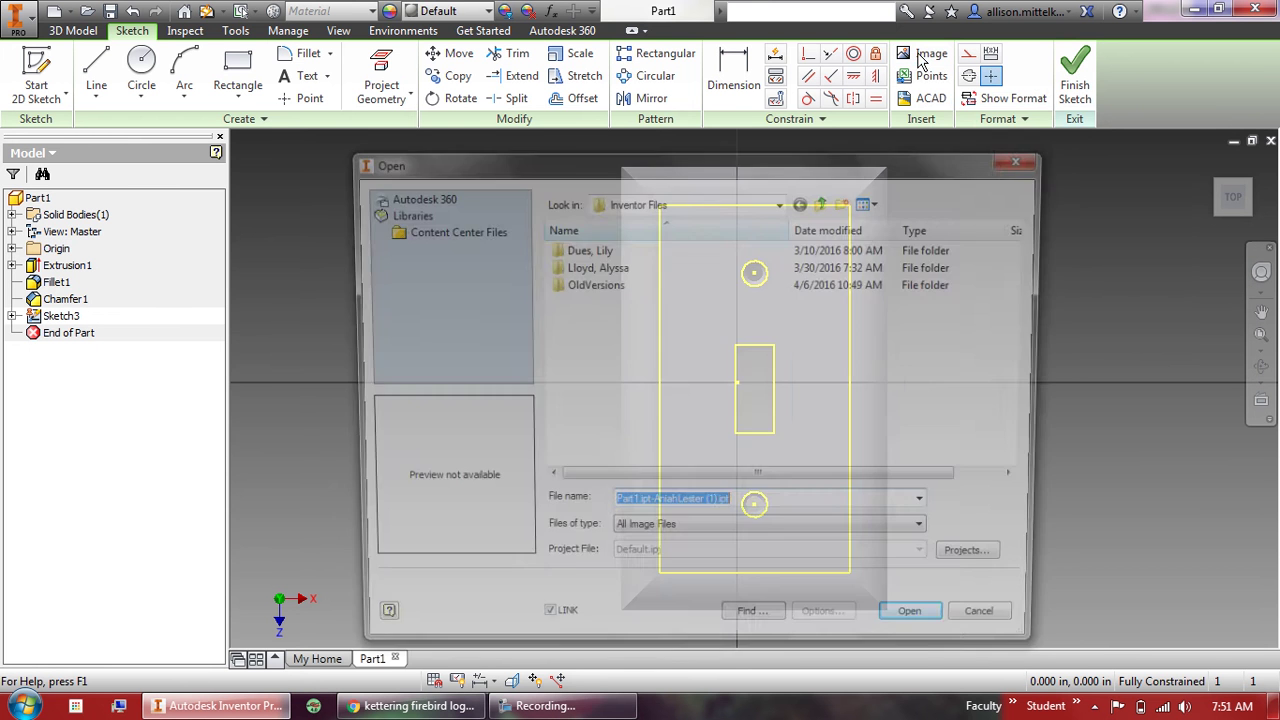
left_click(784, 201)
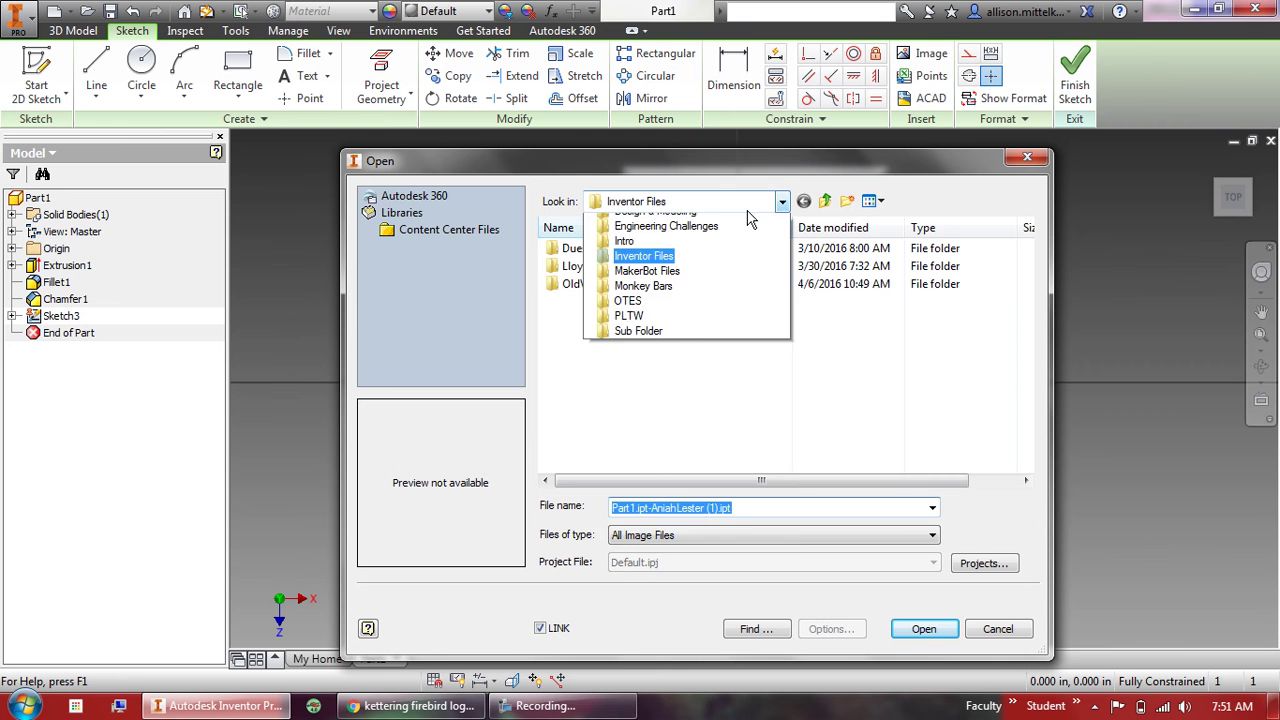
left_click(636, 377)
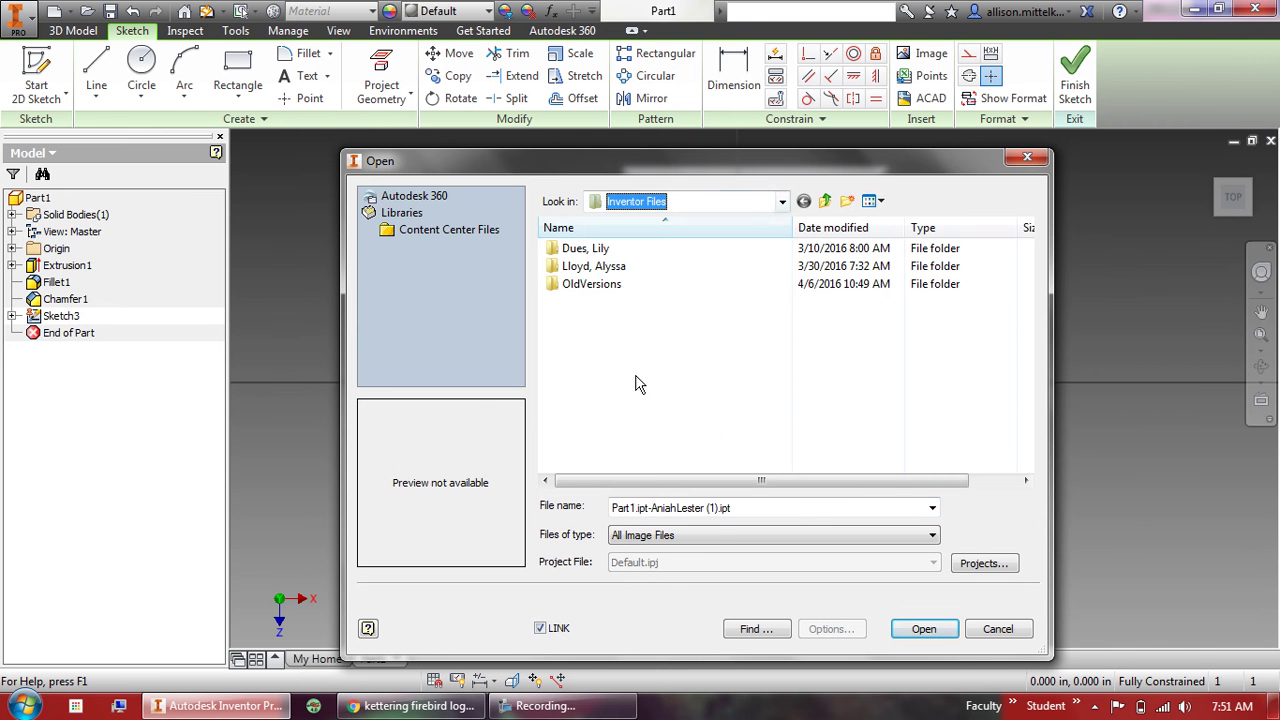
left_click(782, 201)
scroll(680, 300, "up", 1)
left_click(650, 277)
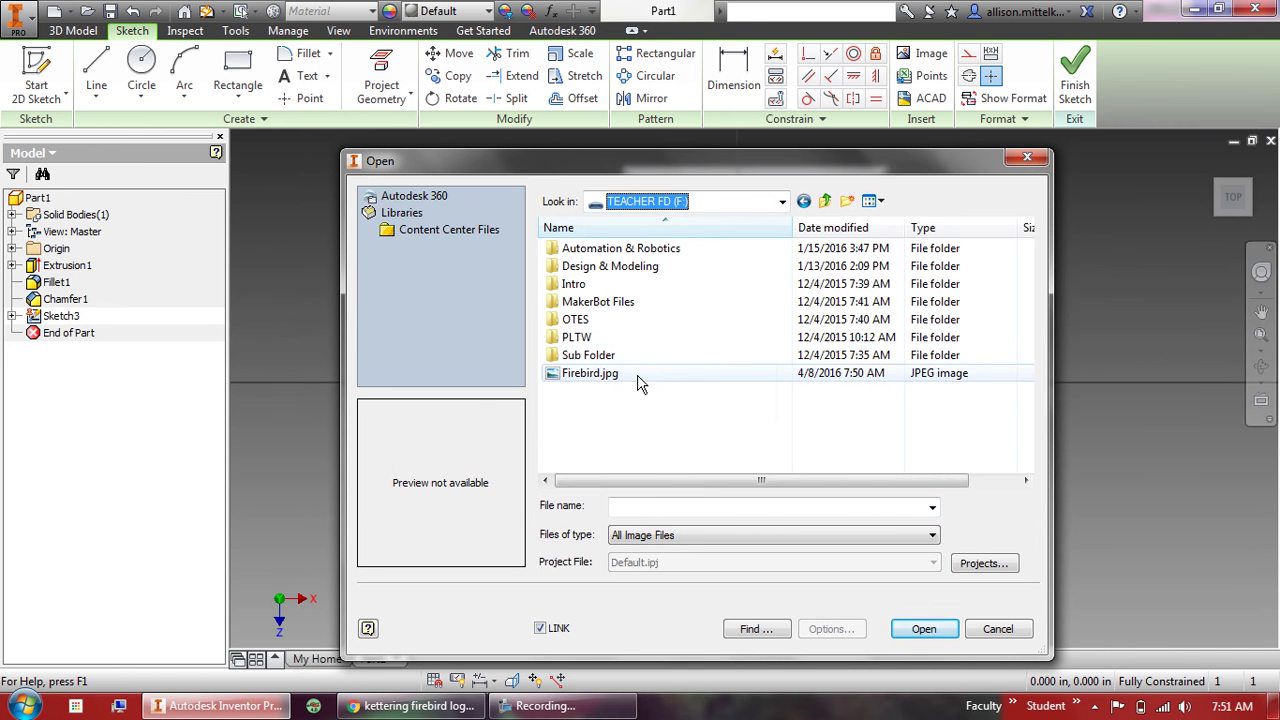
left_click(605, 373)
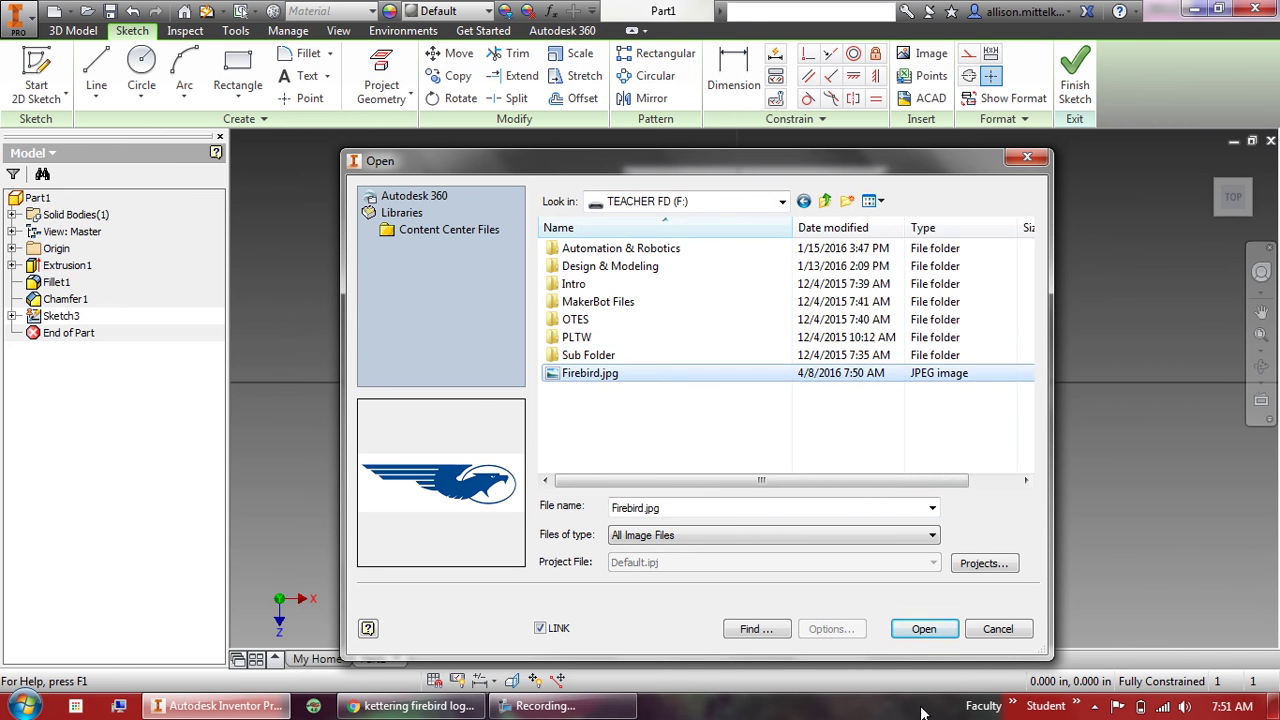
left_click(927, 634)
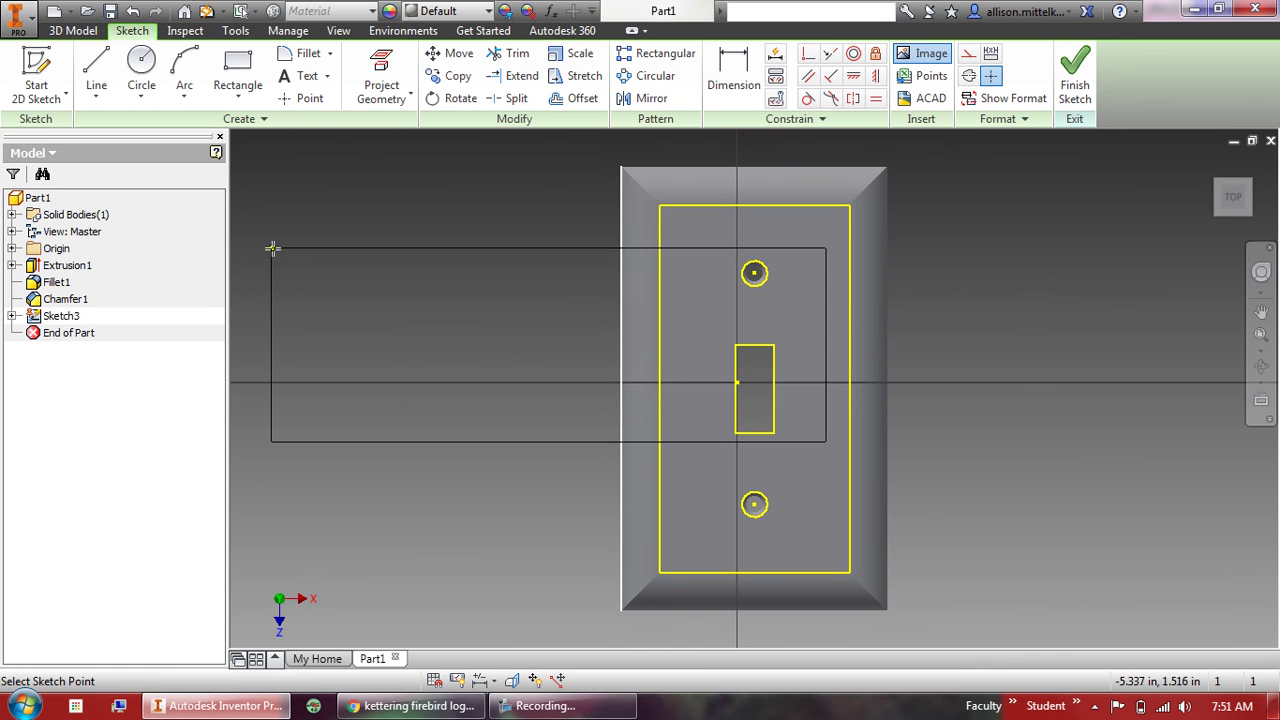
left_click(272, 248)
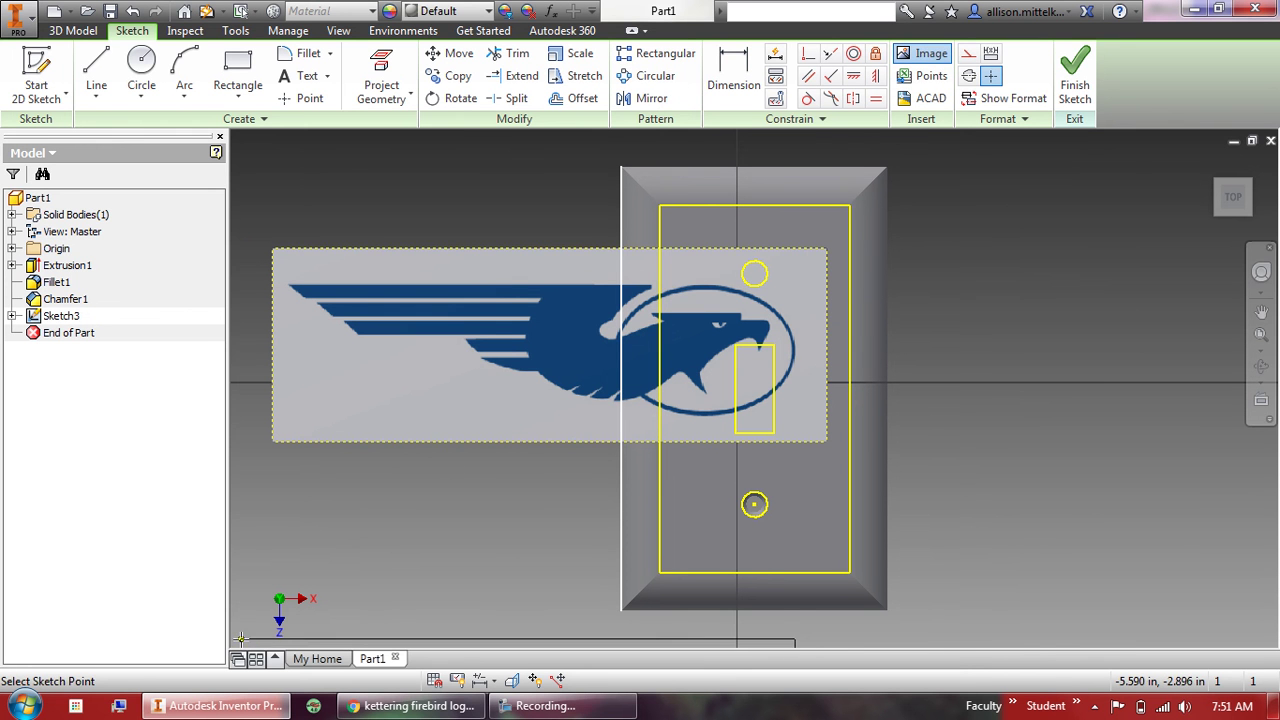
key("Escape")
left_click(267, 559)
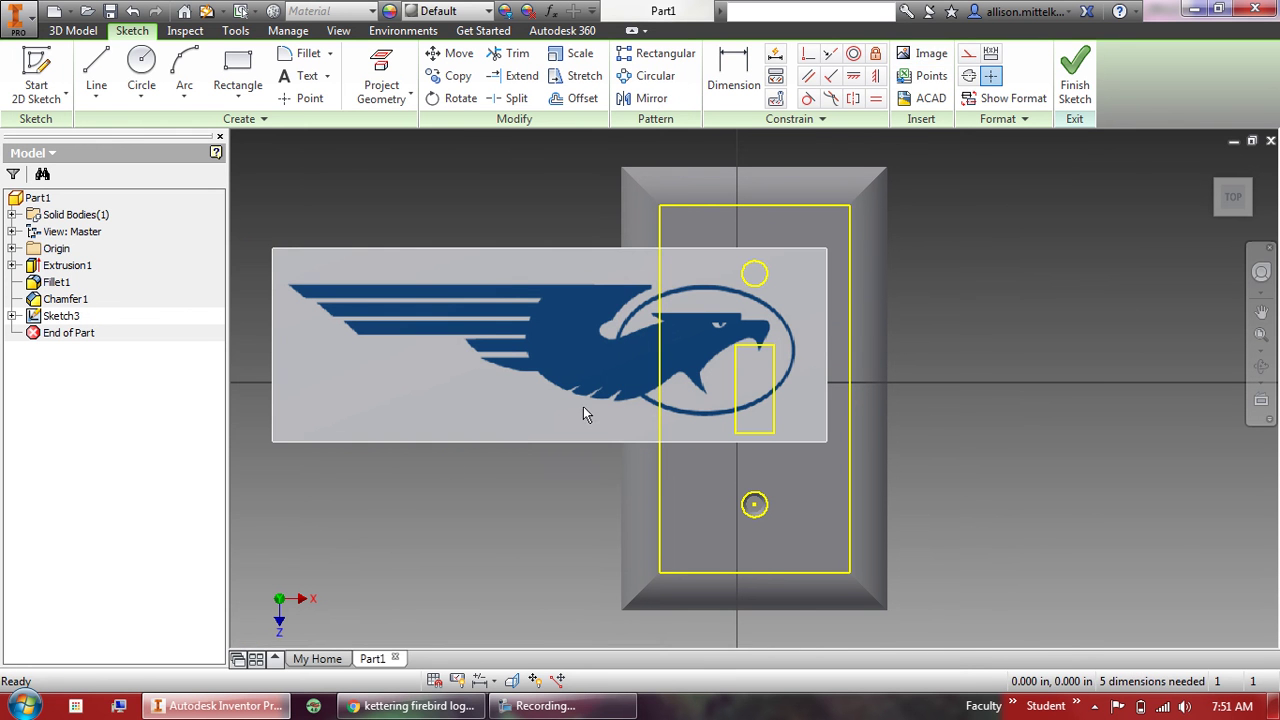
Try a vertical/parallel constraint on the logo image, then undo it.
left_click(531, 413)
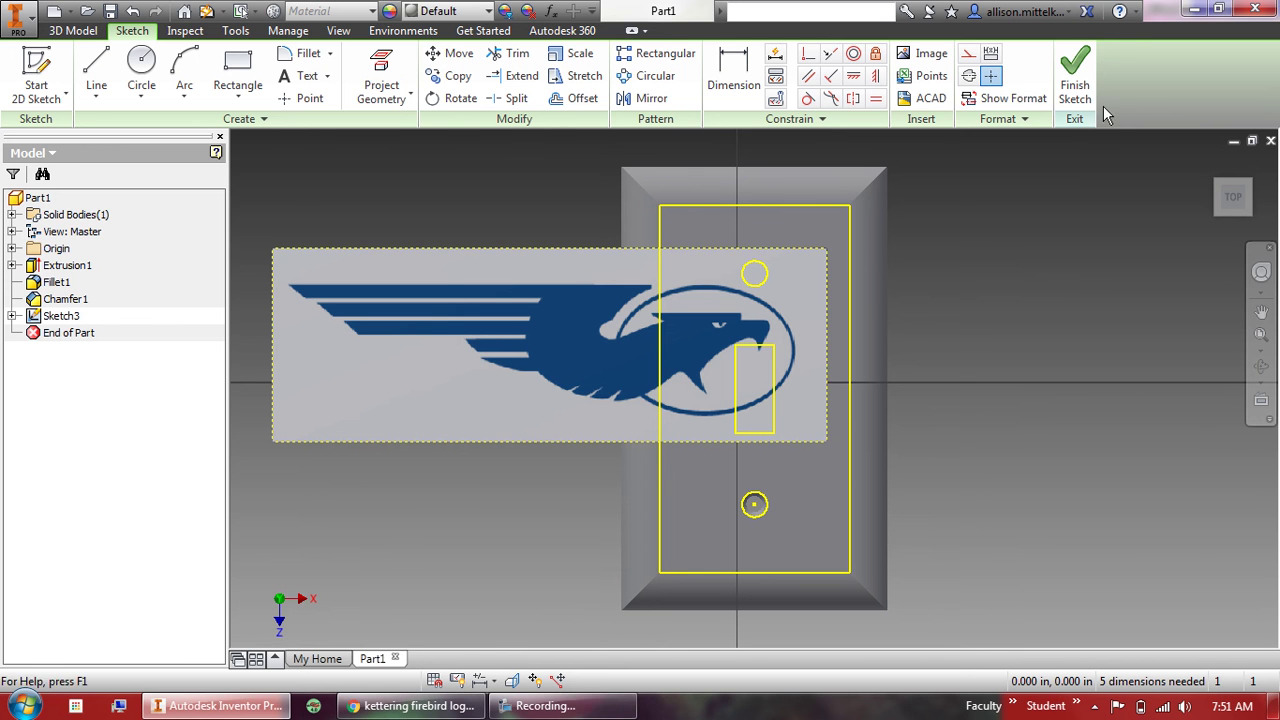
left_click(876, 79)
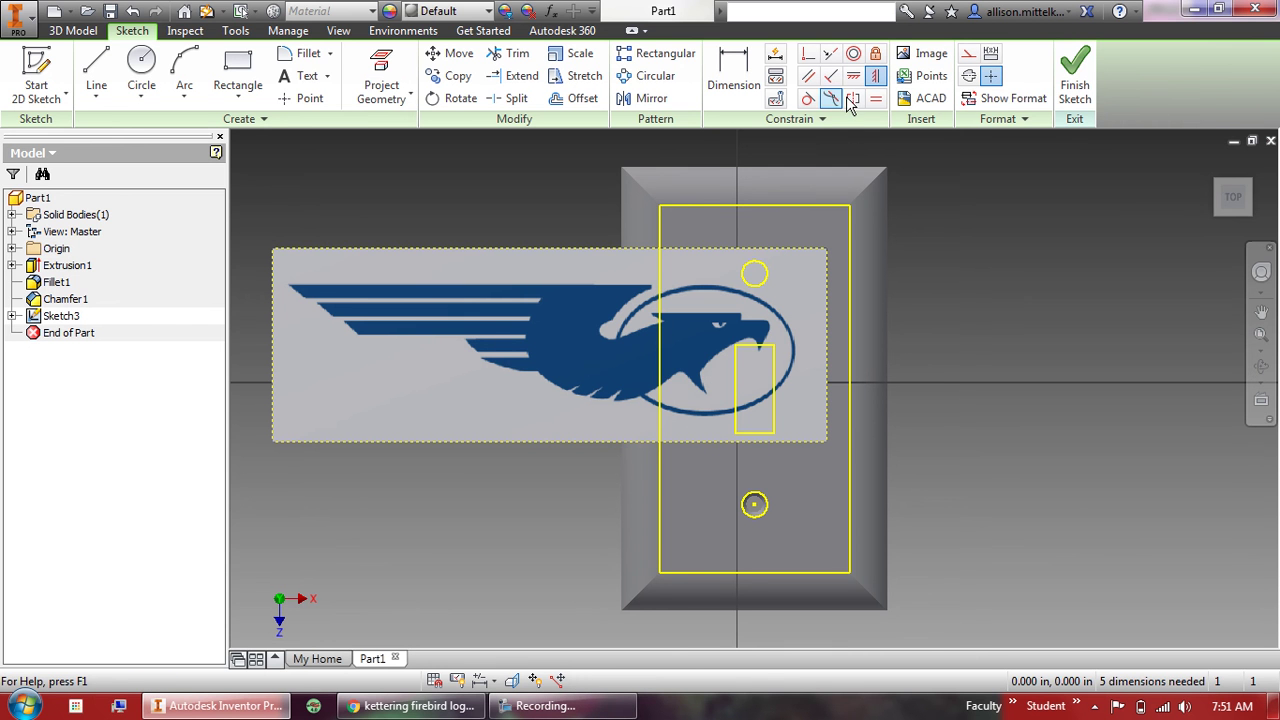
left_click(878, 78)
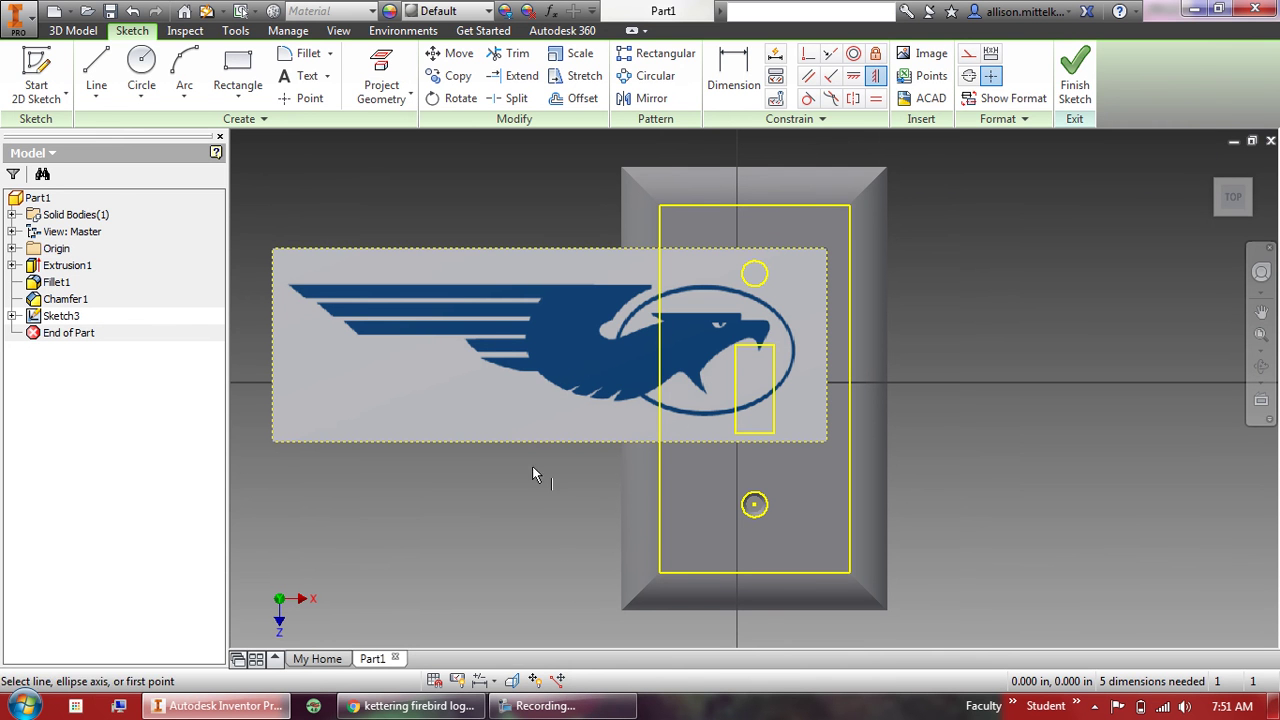
left_click(600, 443)
scroll(600, 443, "up", 1)
scroll(567, 468, "down", 5)
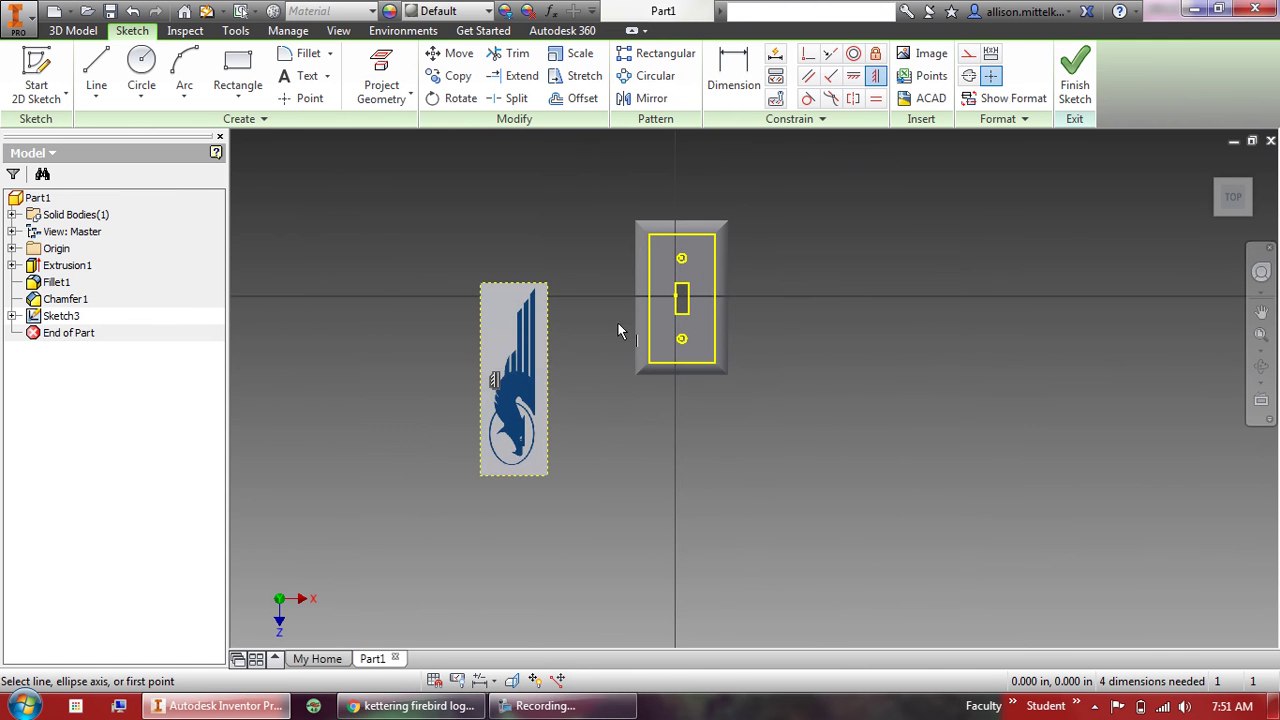
scroll(540, 362, "up", 3)
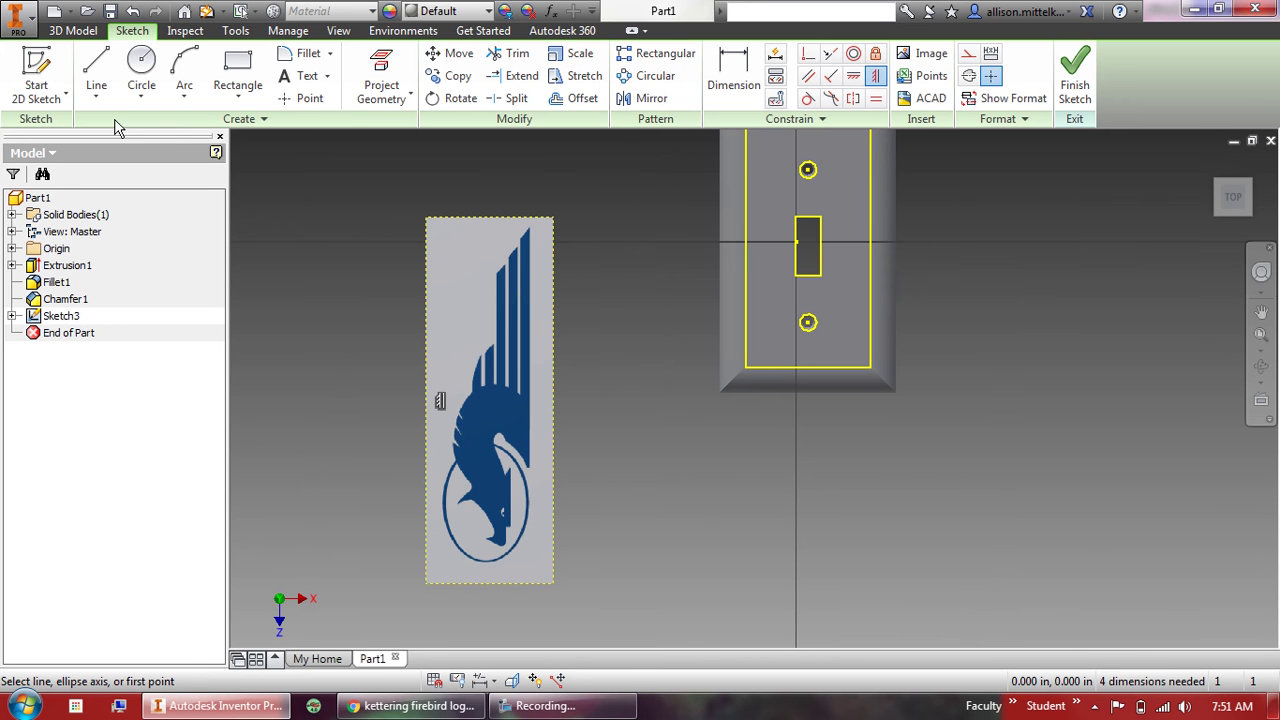
left_click(132, 11)
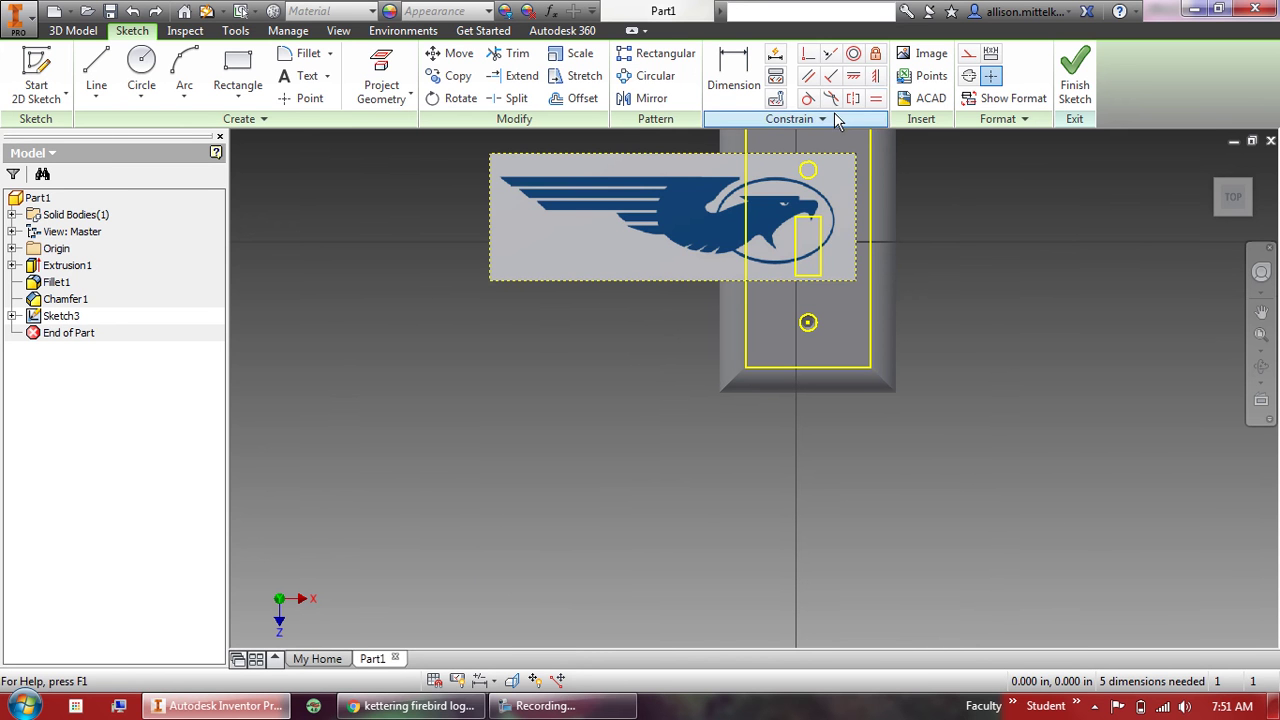
Rotate the logo image 90° so it stands upright beside the plate.
middle_click_drag(708, 198, 635, 258)
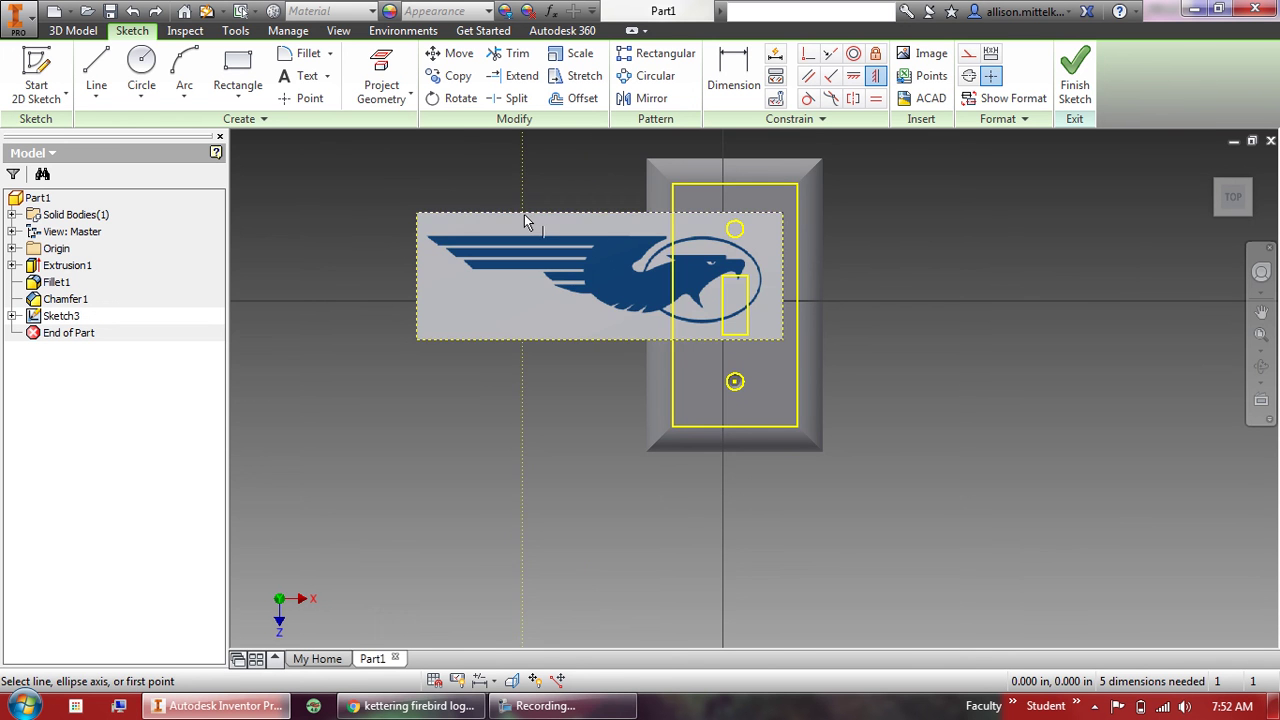
scroll(524, 214, "down", 3)
middle_click_drag(551, 408, 551, 471)
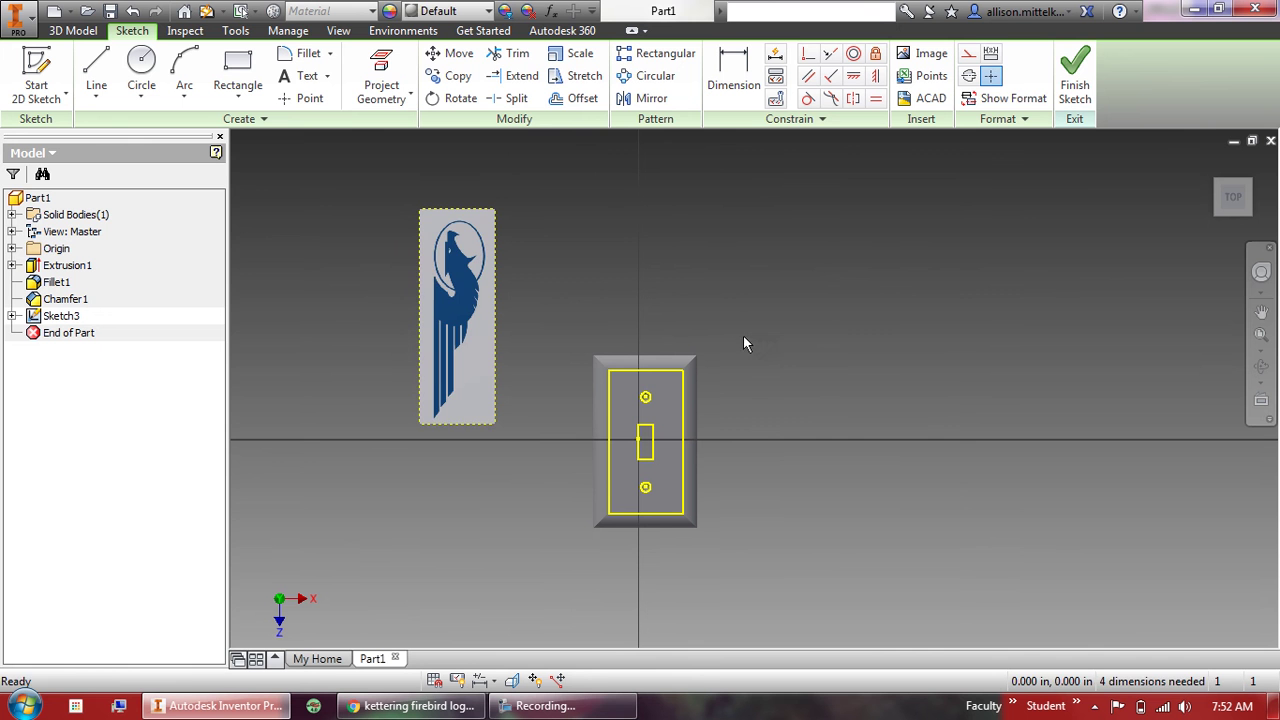
Scale the logo down and move it onto the plate's upper face over the top hole and slot.
left_click_drag(444, 295, 871, 449)
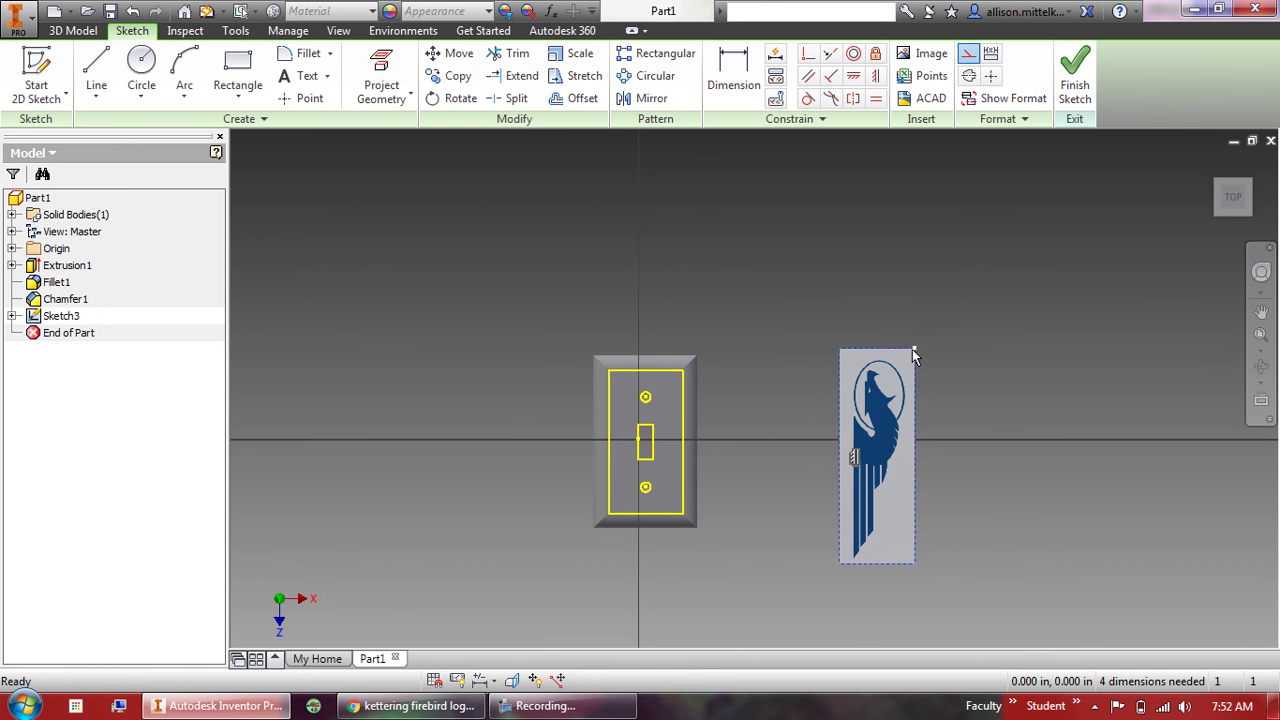
left_click_drag(913, 355, 840, 492)
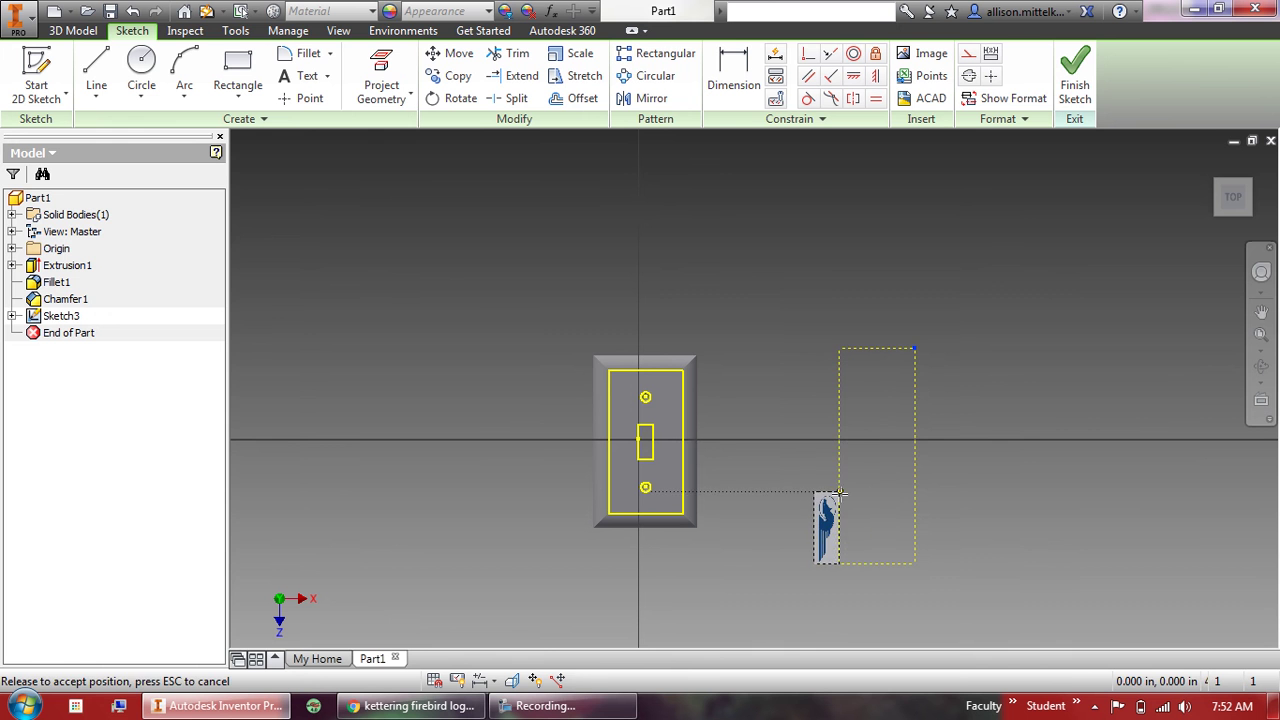
left_click_drag(822, 540, 738, 467)
left_click(1235, 196)
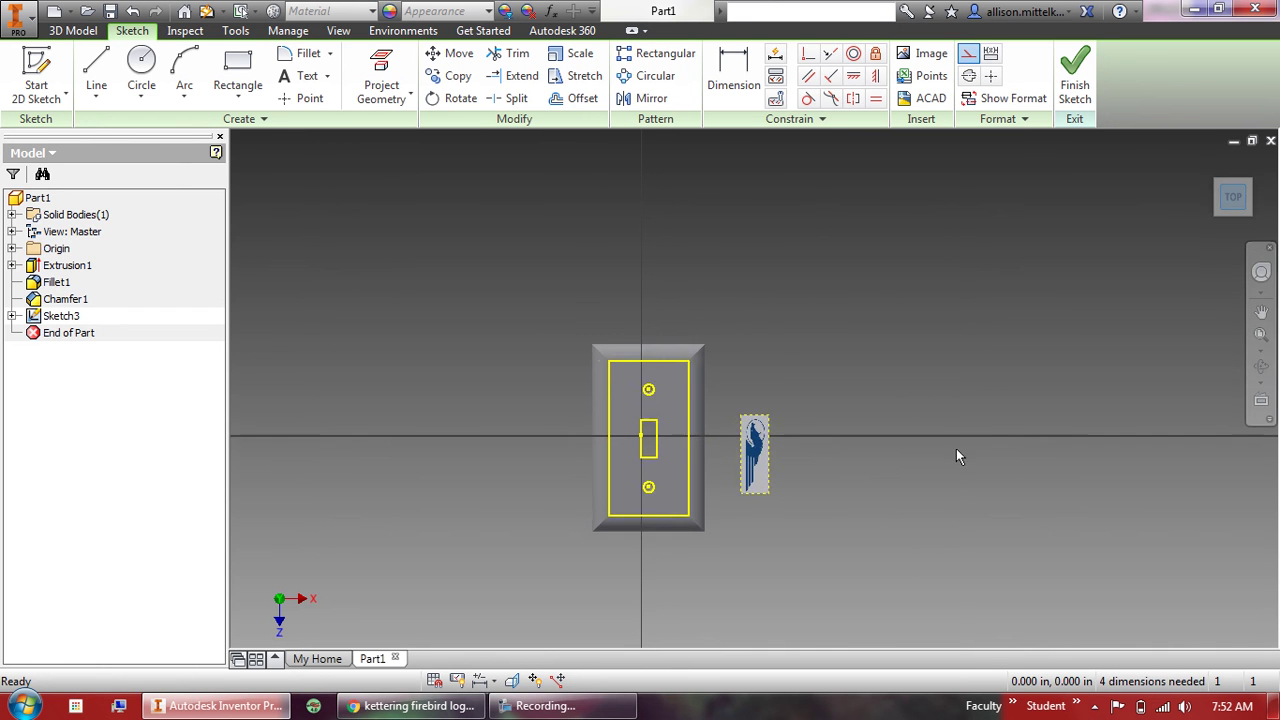
left_click_drag(912, 410, 703, 344)
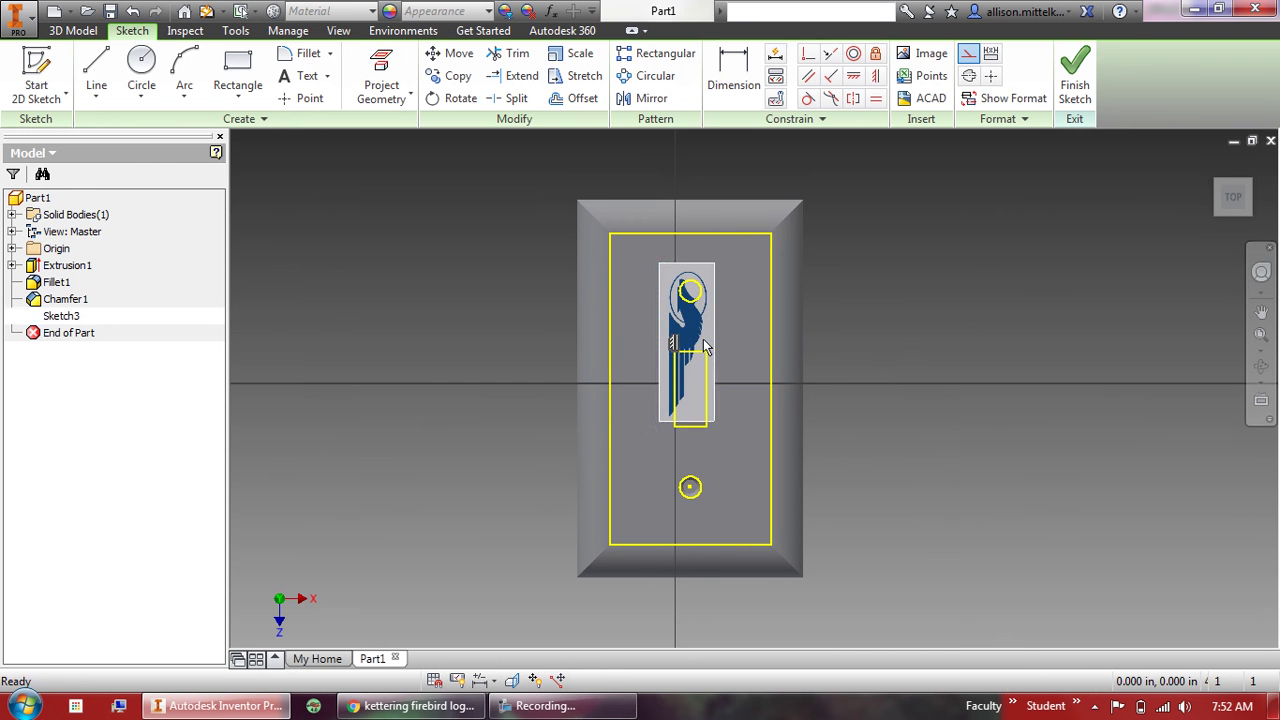
Dimension the logo's left and right edges 0.5 in from the plate sides, then move it down.
left_click(739, 78)
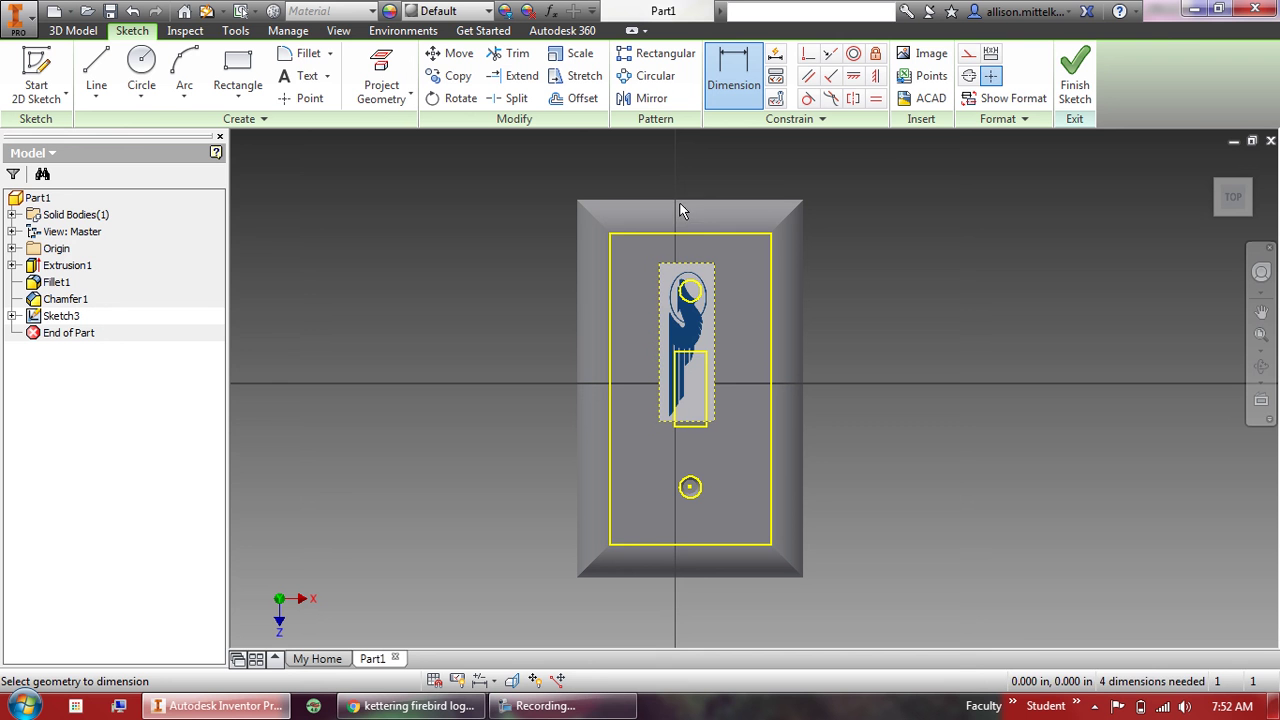
left_click(631, 335)
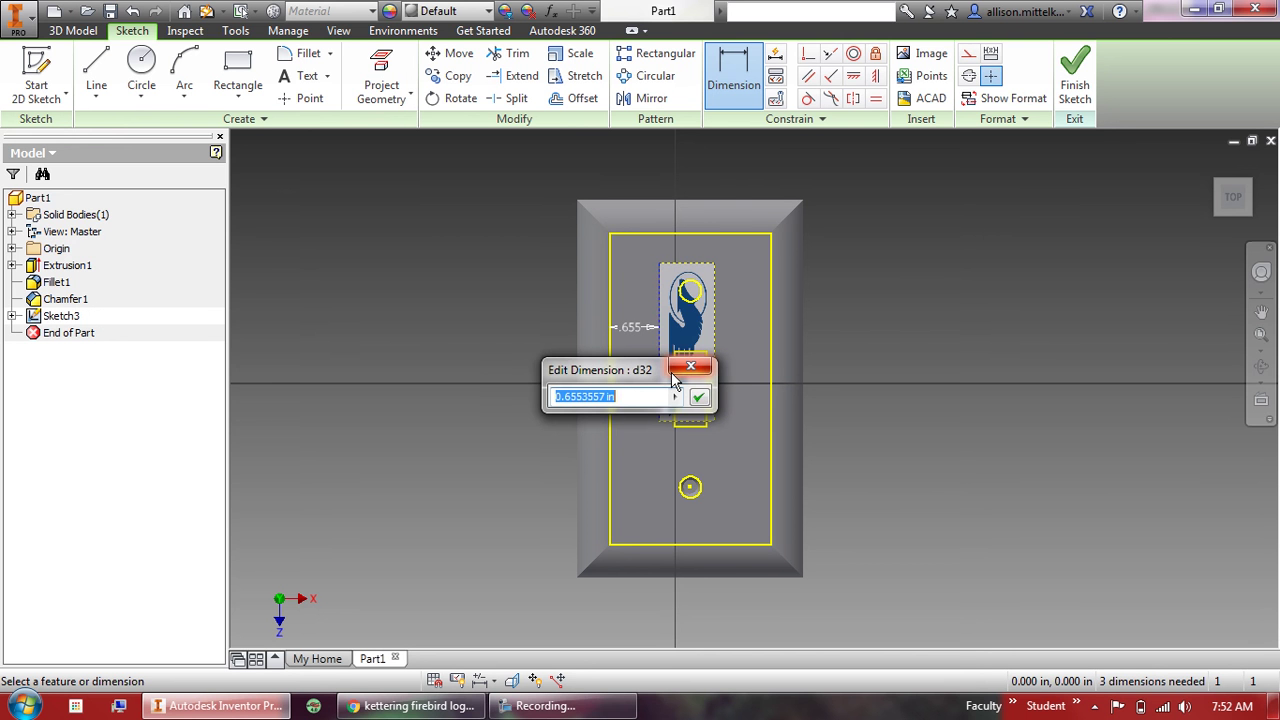
type(".5")
key("Return")
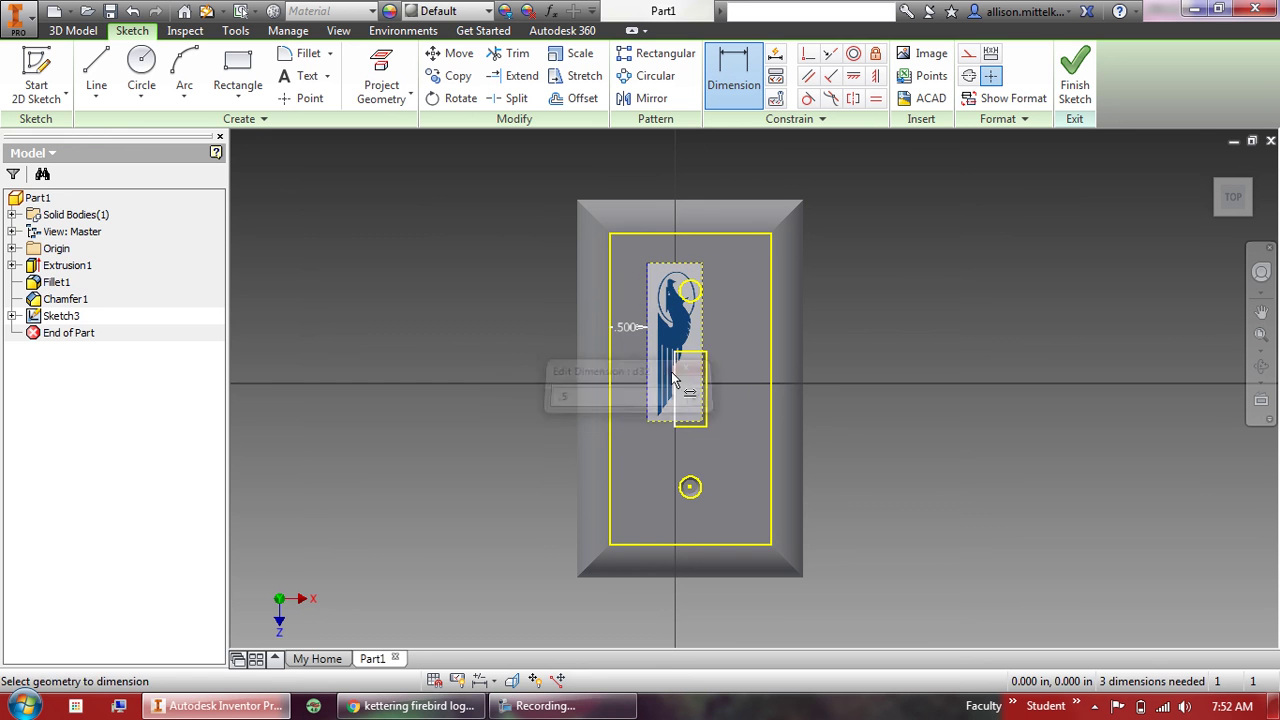
left_click(702, 338)
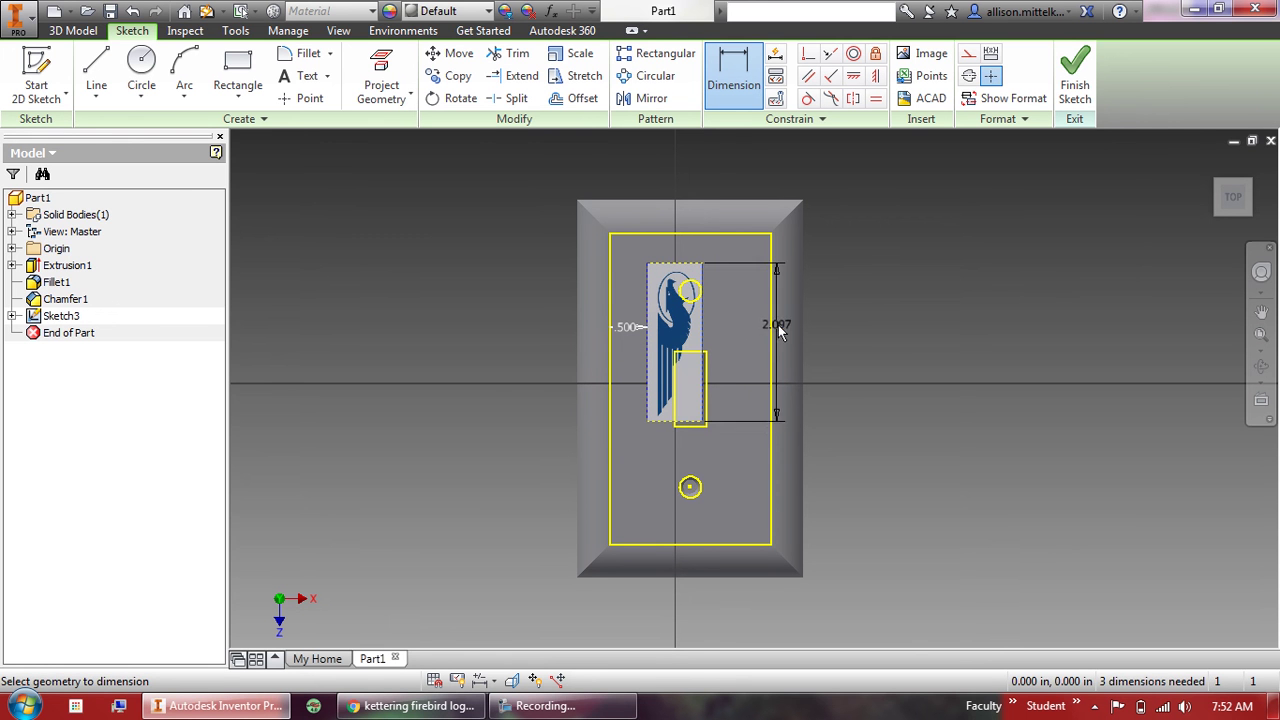
left_click(753, 338)
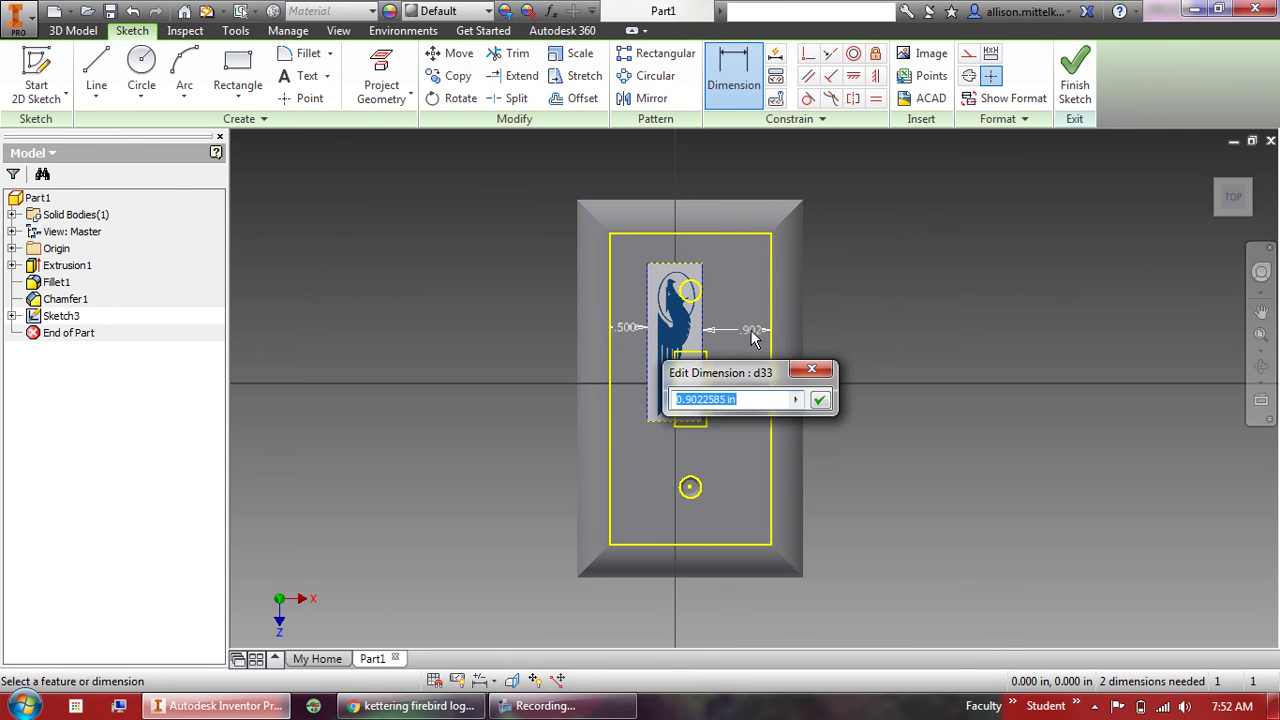
type(".5")
key("Return")
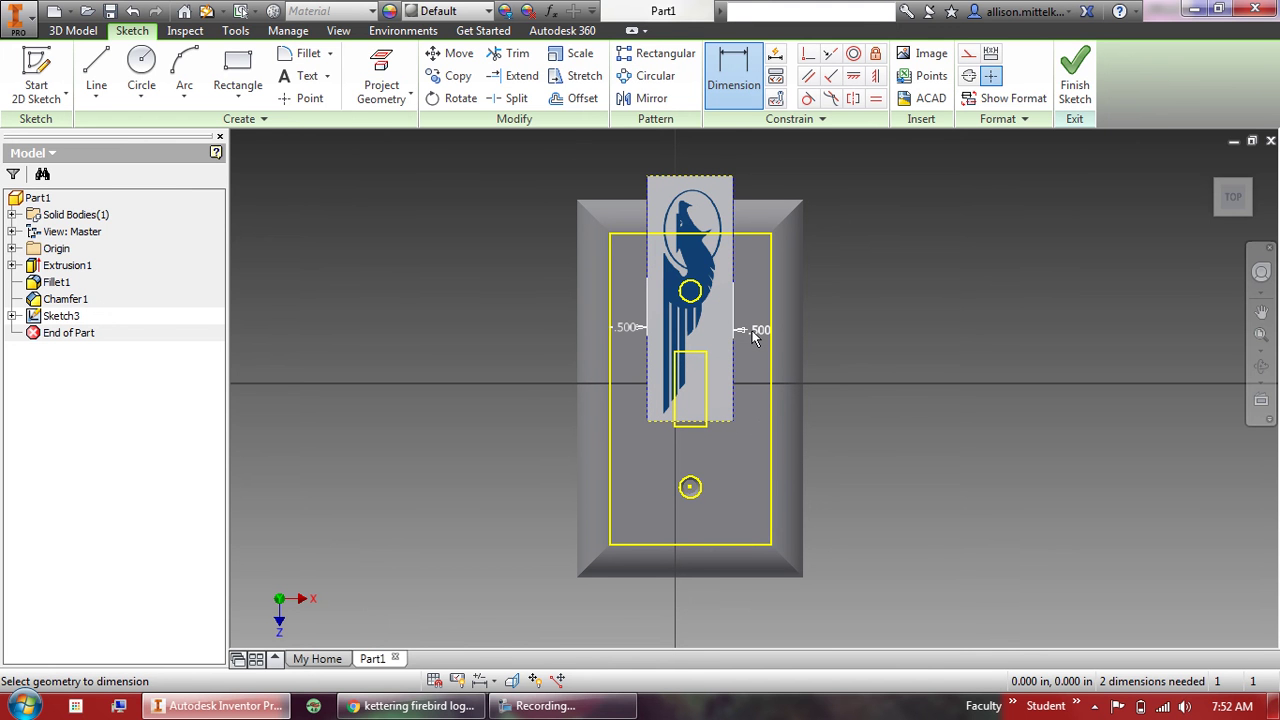
key("Escape")
left_click_drag(712, 260, 713, 436)
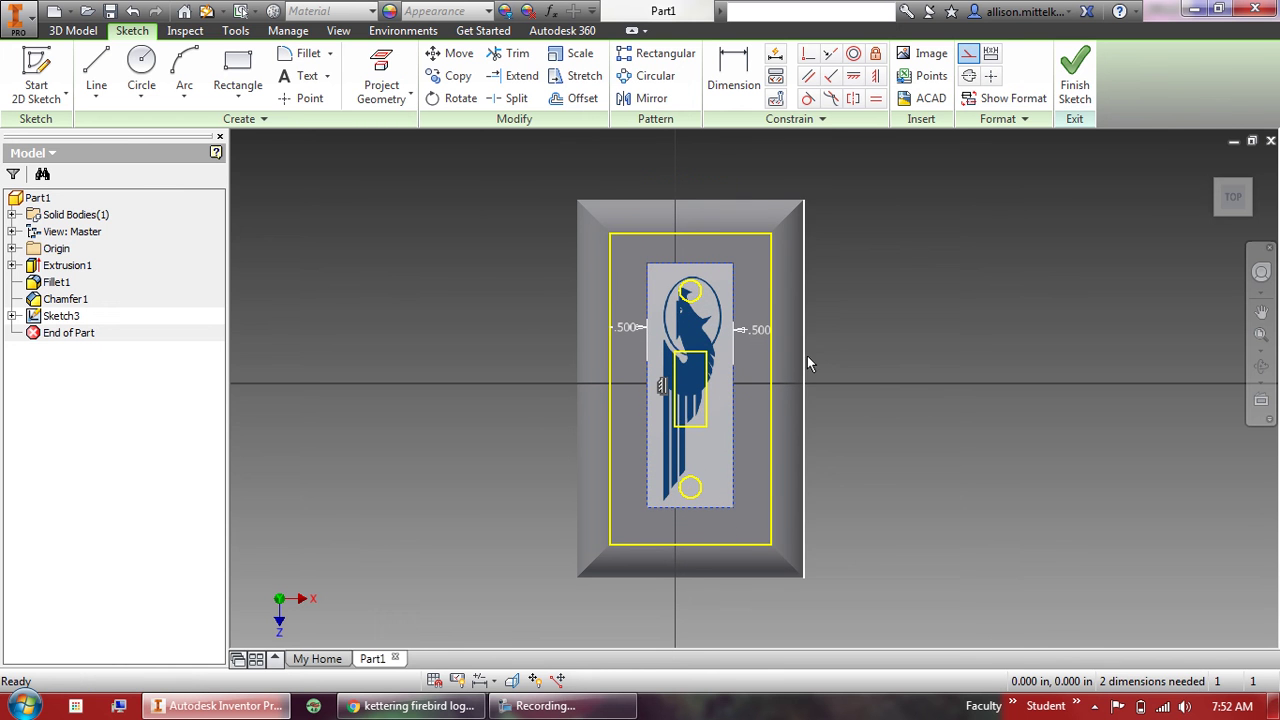
Delete the right .500 dimension, restoring the logo image after an accidental deletion.
right_click(749, 330)
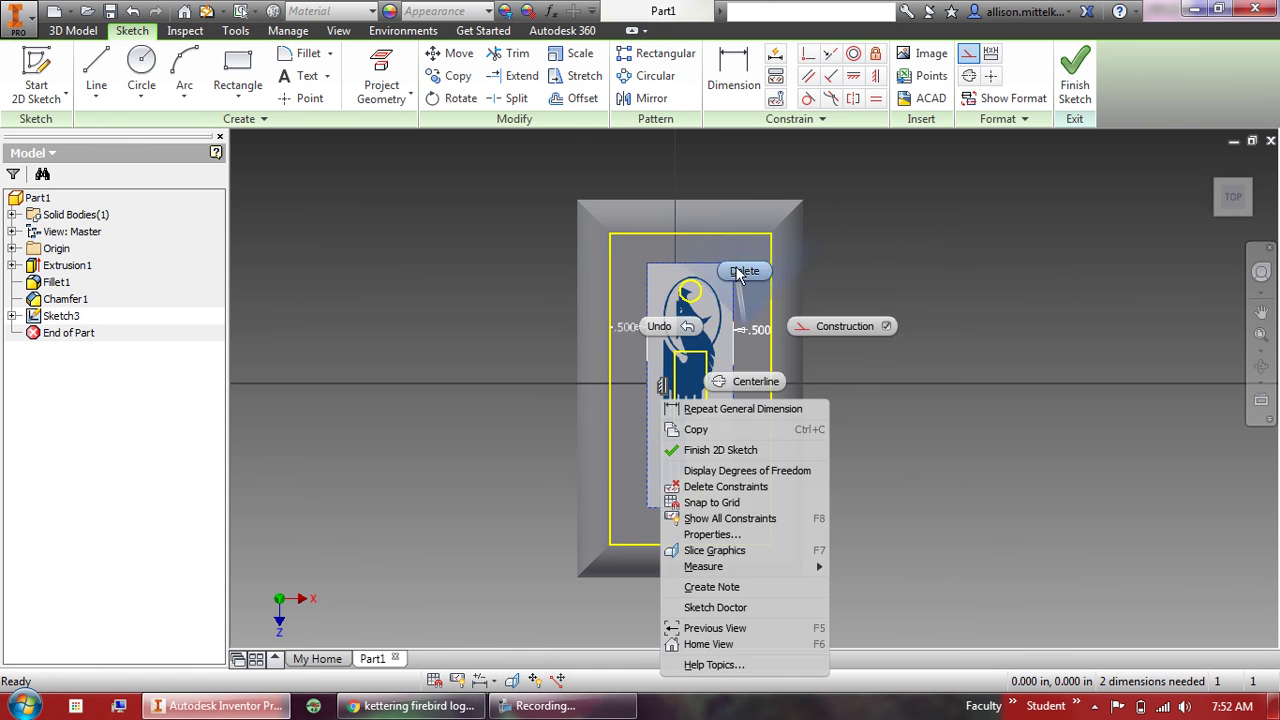
left_click(740, 273)
key("ctrl+z")
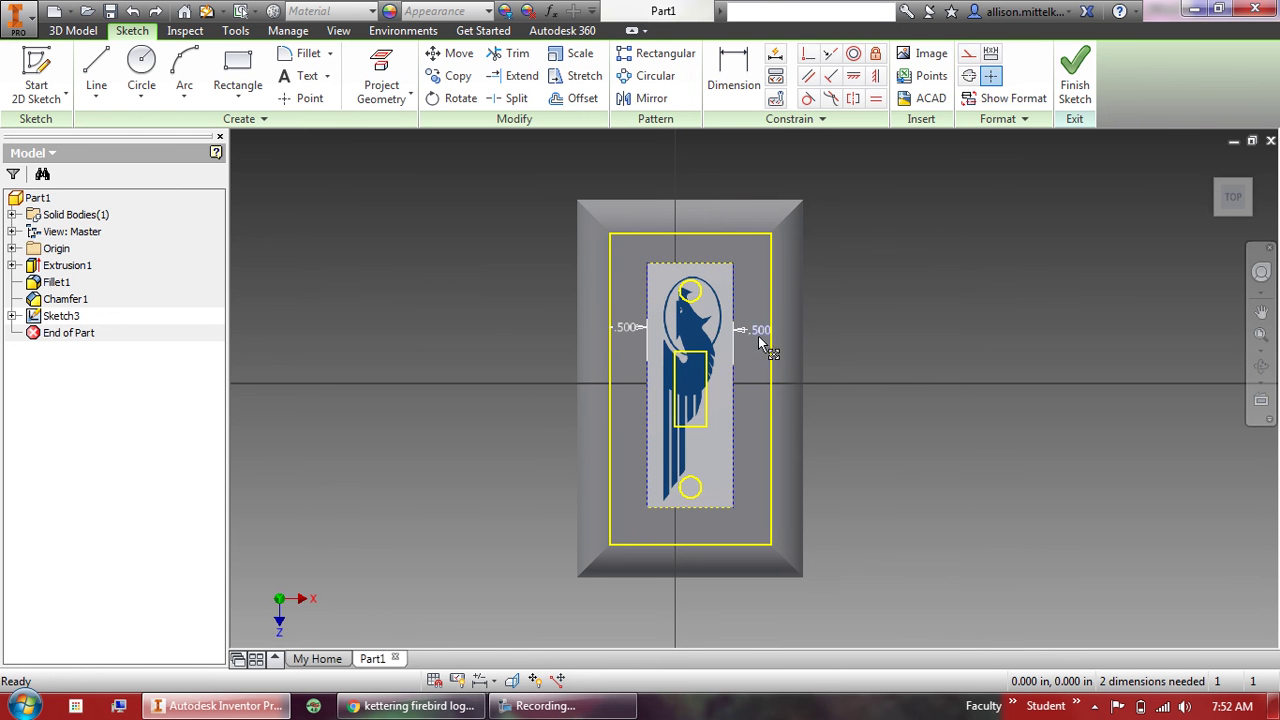
right_click(758, 336)
left_click(745, 285)
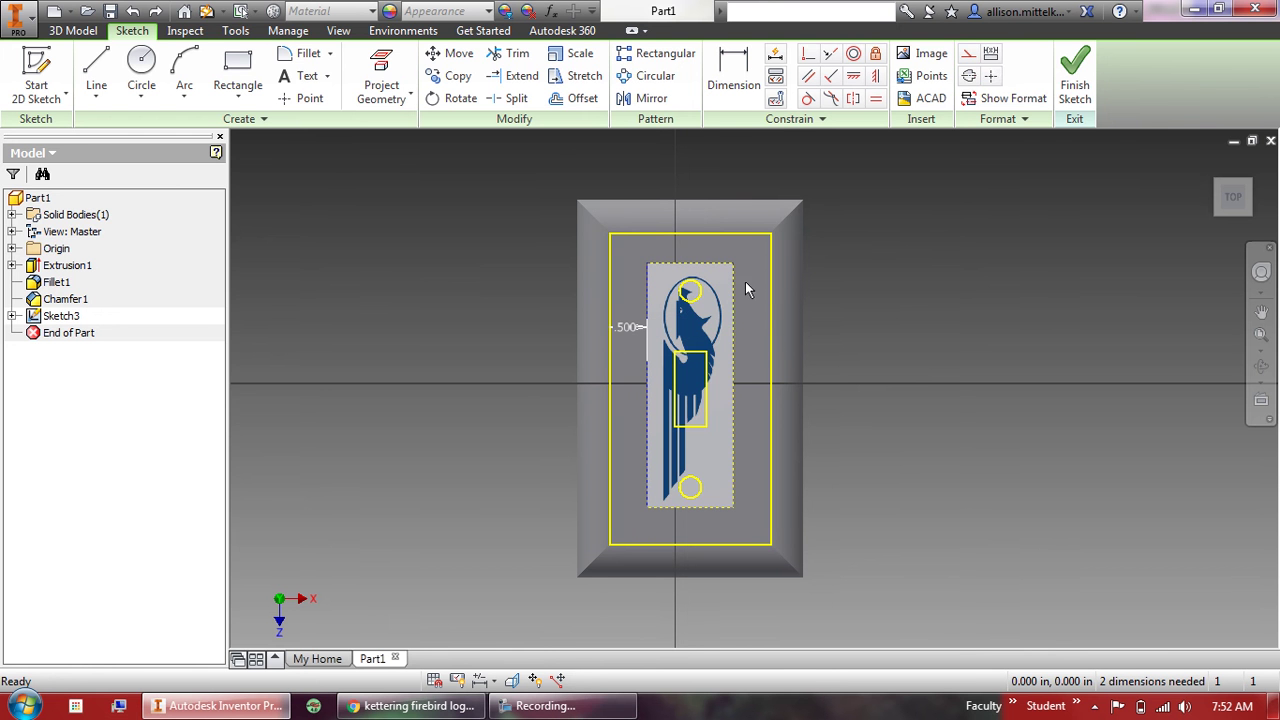
right_click(620, 335)
left_click(614, 277)
Enlarge the logo image and nudge it into its final position on the plate face.
left_click_drag(726, 330, 680, 298)
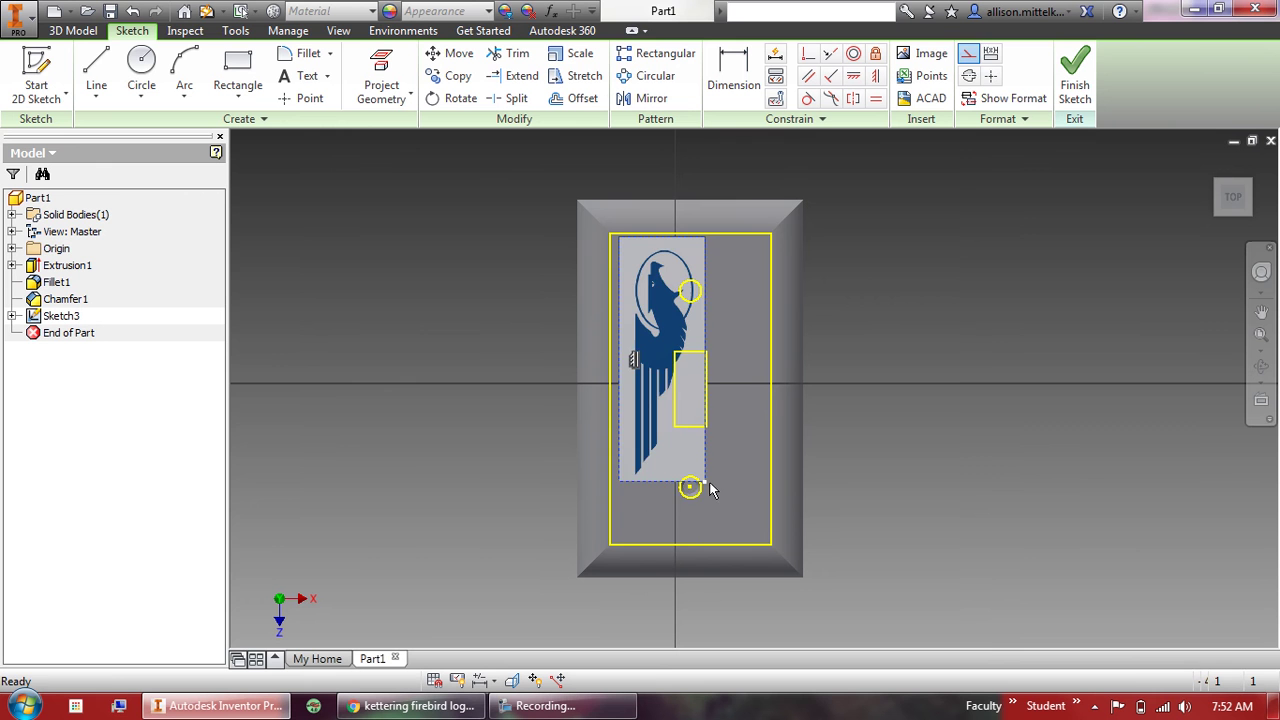
left_click_drag(705, 483, 728, 545)
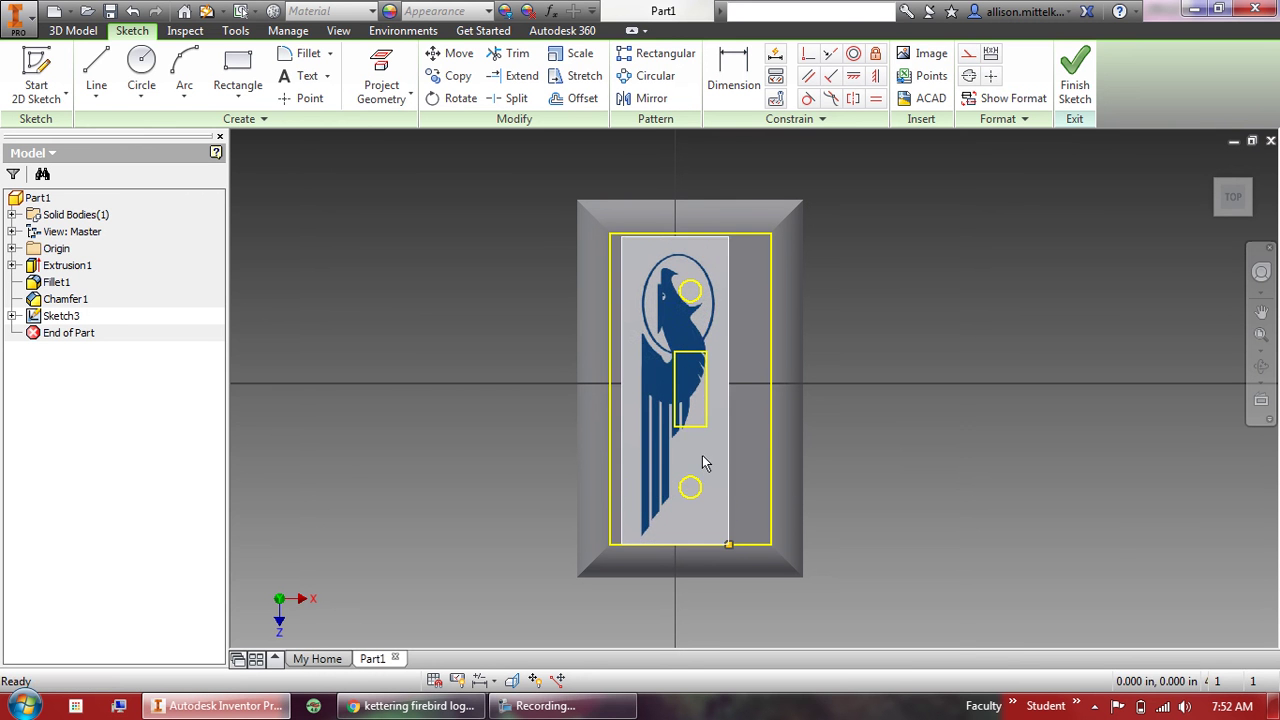
left_click_drag(699, 463, 689, 478)
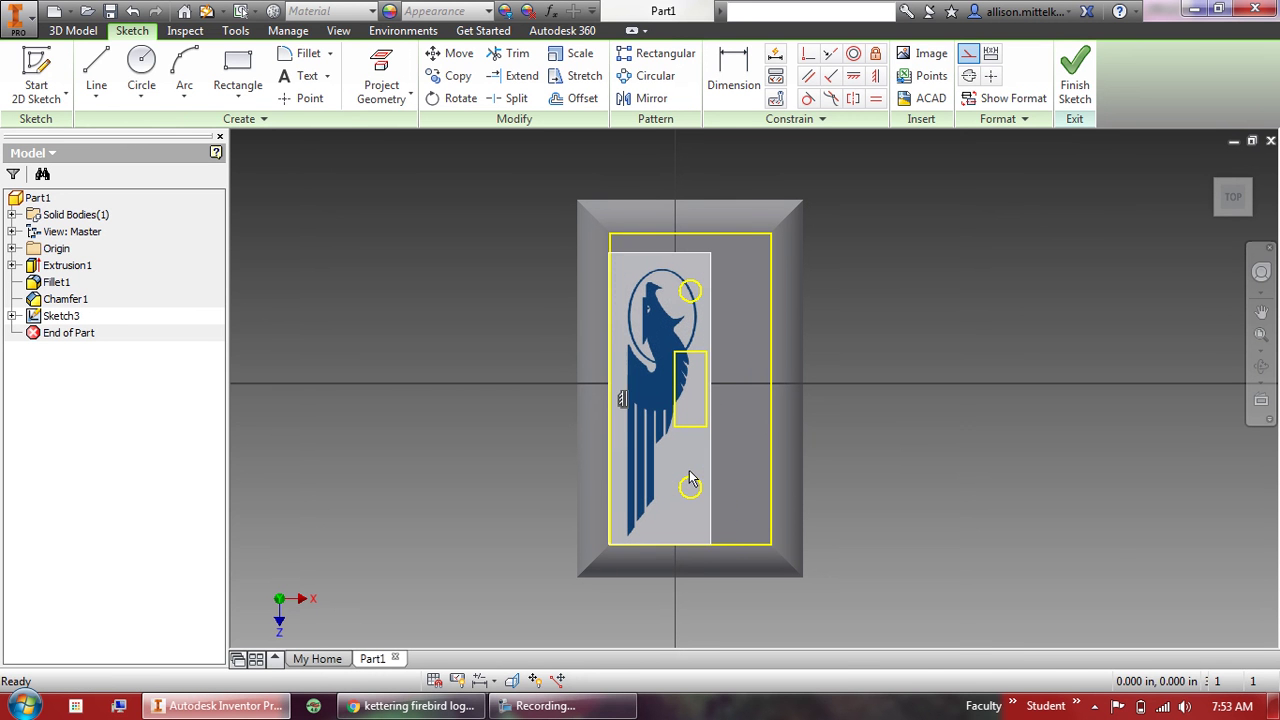
left_click_drag(645, 372, 664, 366)
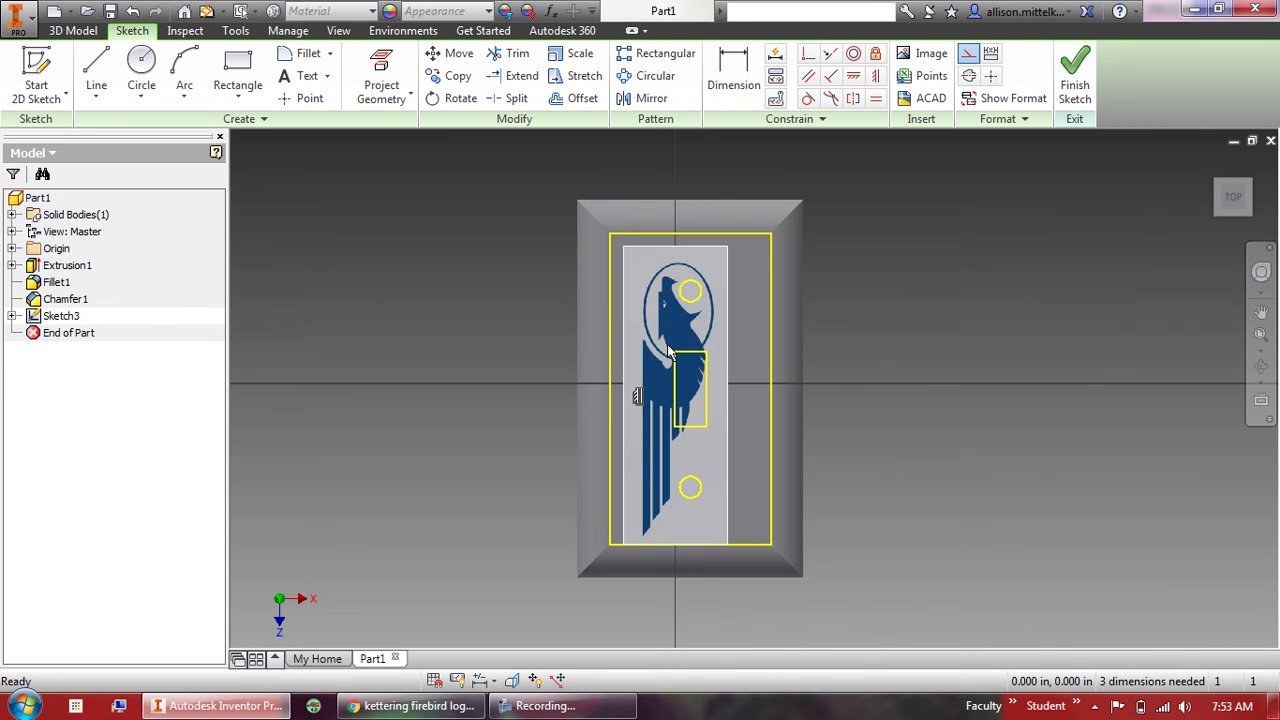
scroll(666, 356, "up", 5)
scroll(648, 246, "down", 3)
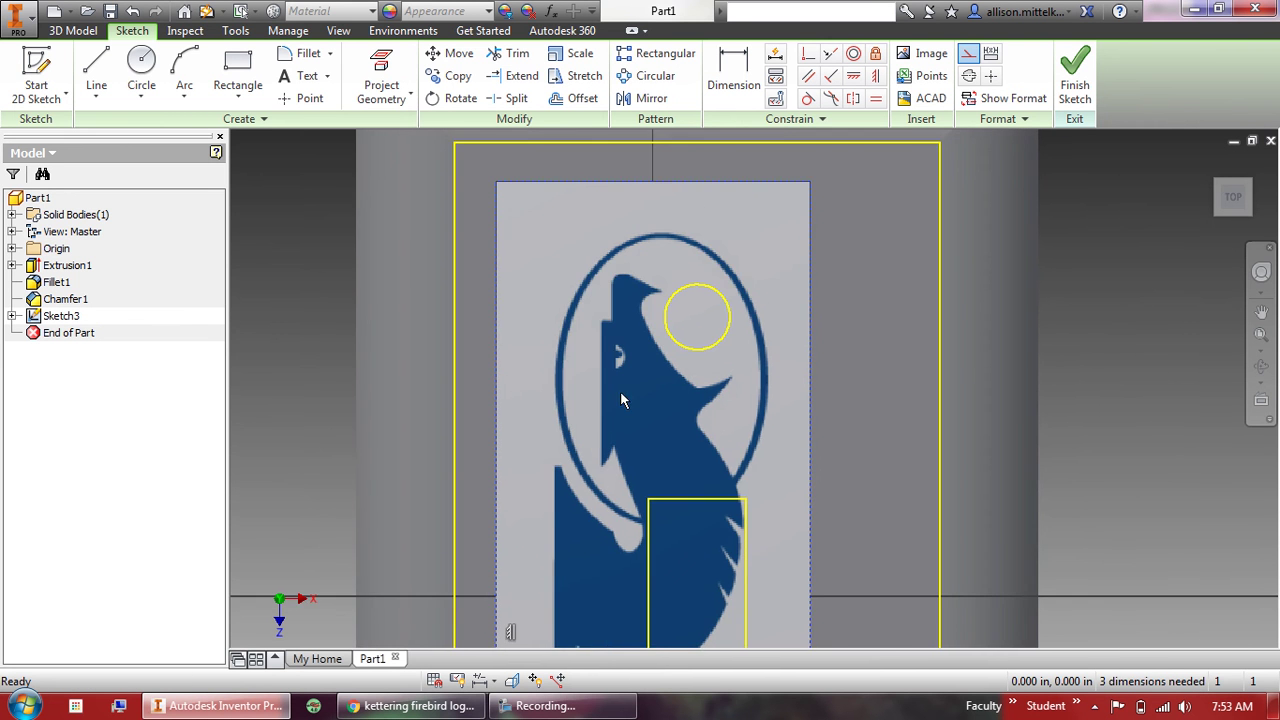
scroll(620, 391, "up", 5)
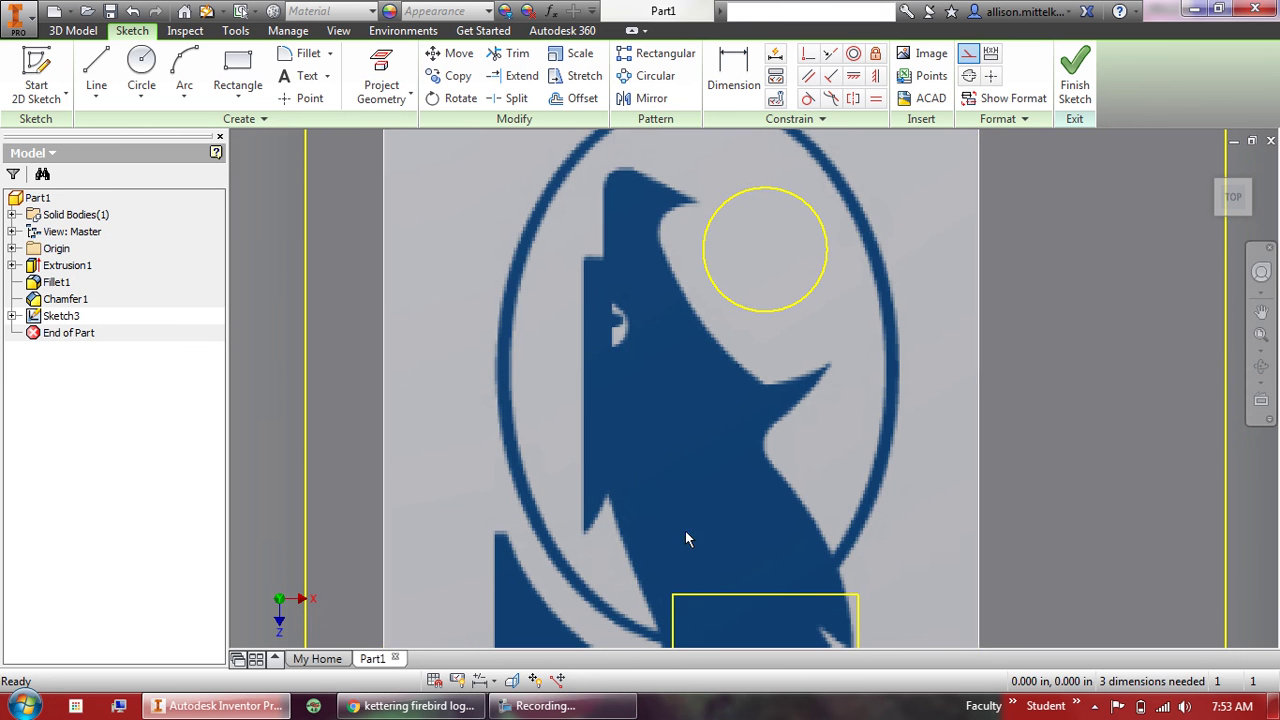
mouse_move(697, 489)
left_mouse_down()
mouse_move(686, 434)
mouse_move(674, 451)
mouse_move(689, 453)
left_mouse_up()
Zoom and pan in on the logo's wolf head and open jaw.
scroll(729, 277, "up", 3)
scroll(814, 428, "up", 4)
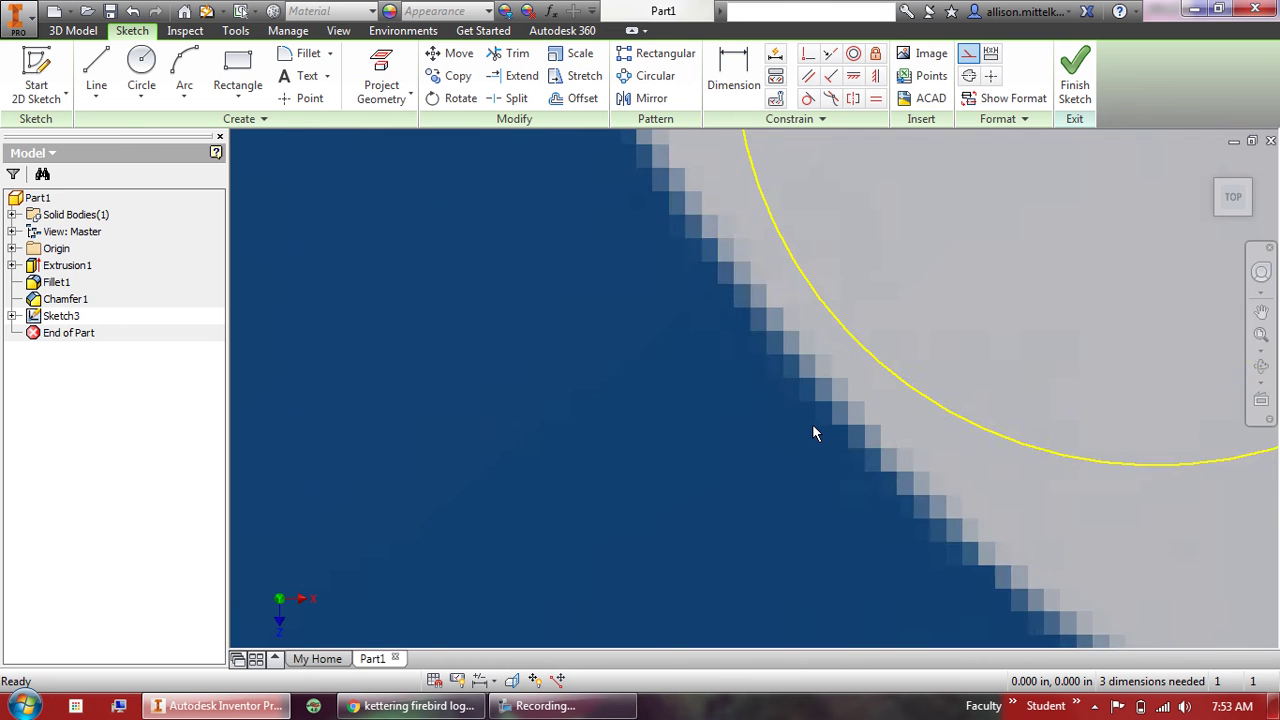
scroll(859, 406, "down", 3)
scroll(900, 376, "up", 2)
scroll(728, 564, "up", 1)
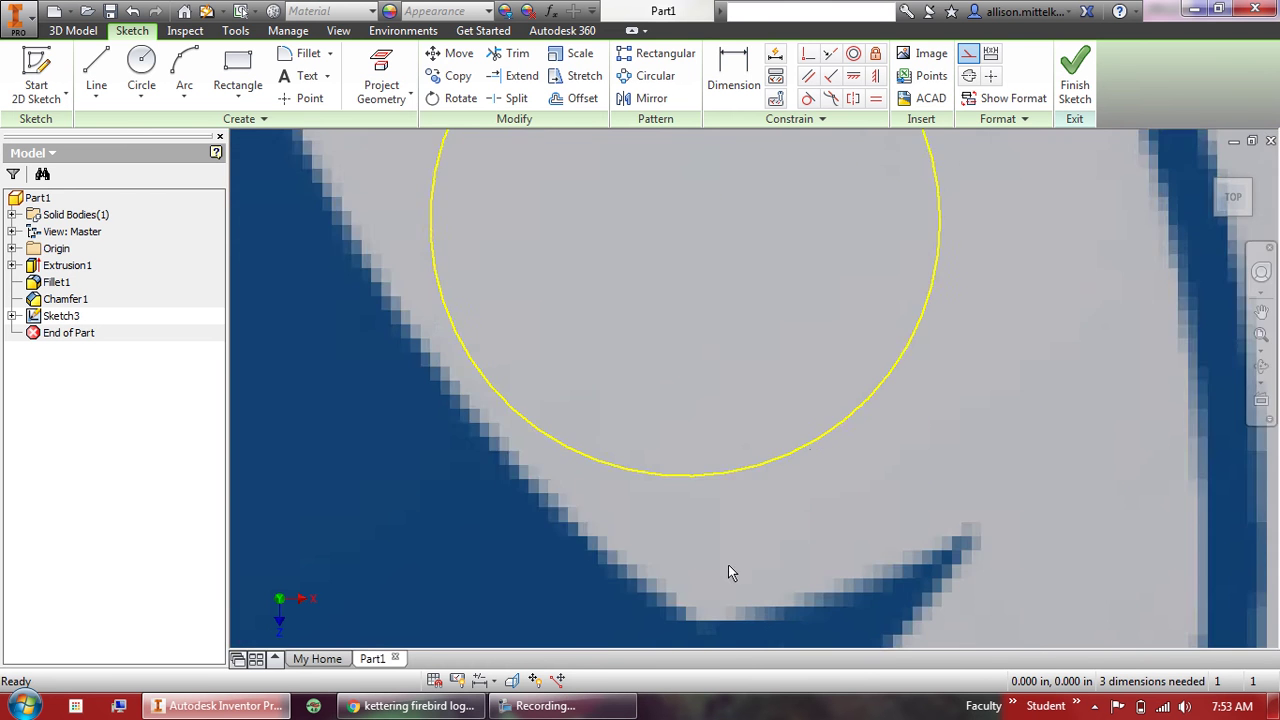
key("F2")
left_click_drag(736, 484, 798, 254)
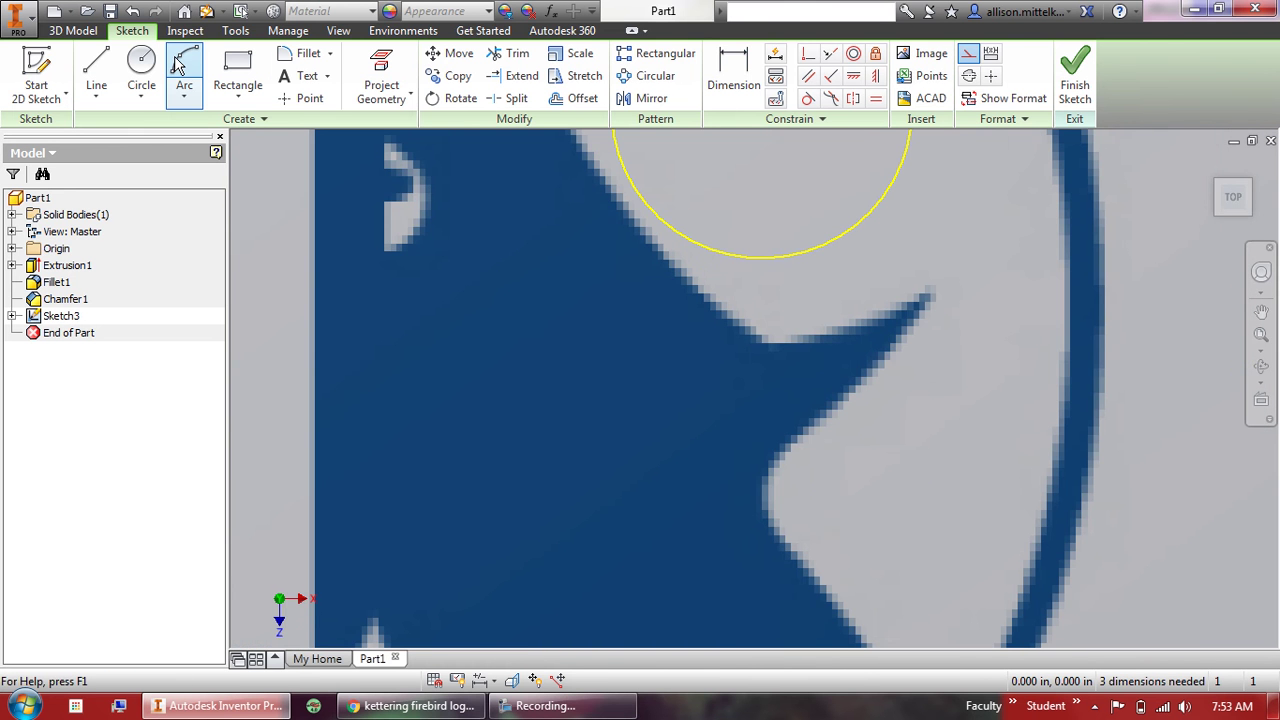
Trace the wolf's lower jaw, throat edge and small neck notch with three chained three-point arcs.
left_click(768, 345)
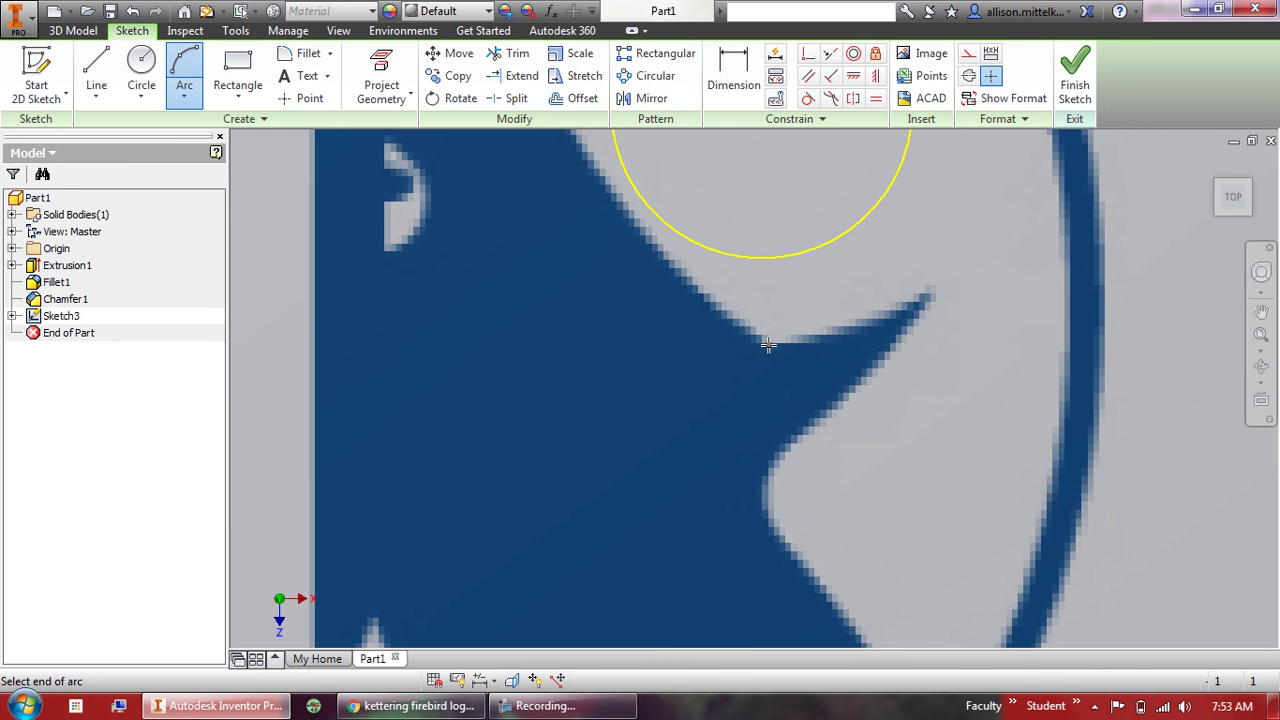
left_click(925, 296)
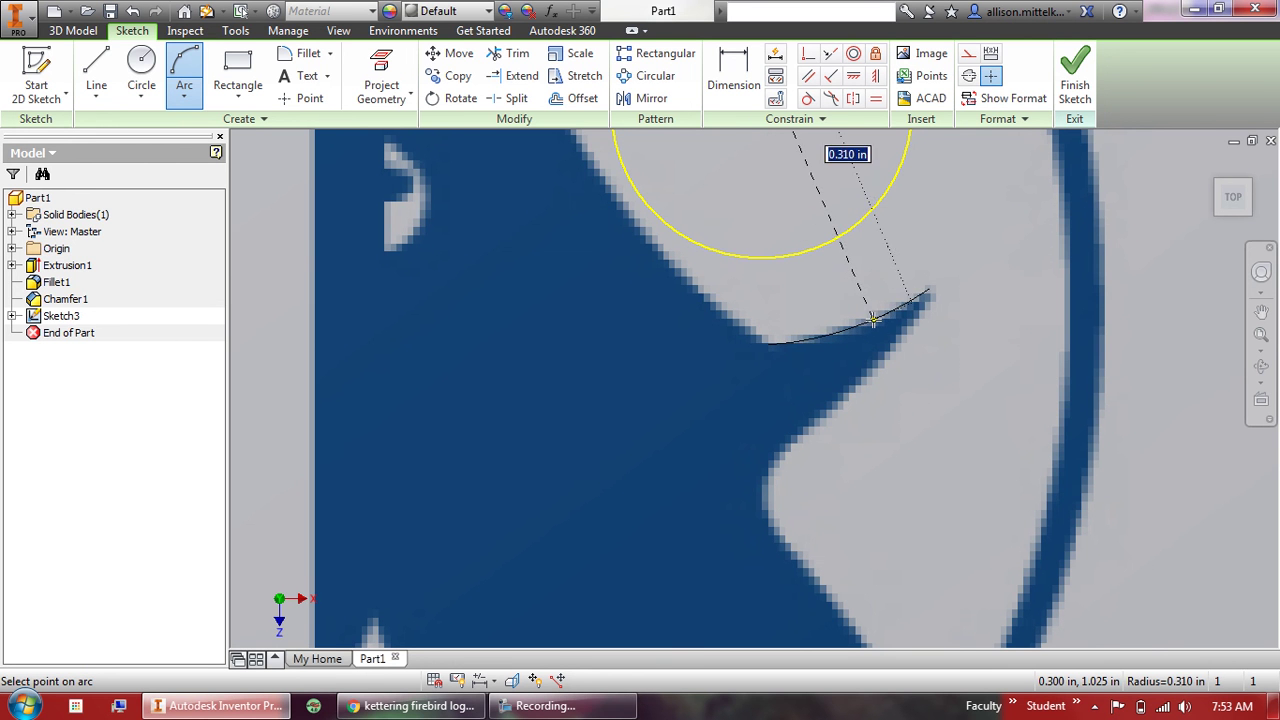
left_click(872, 320)
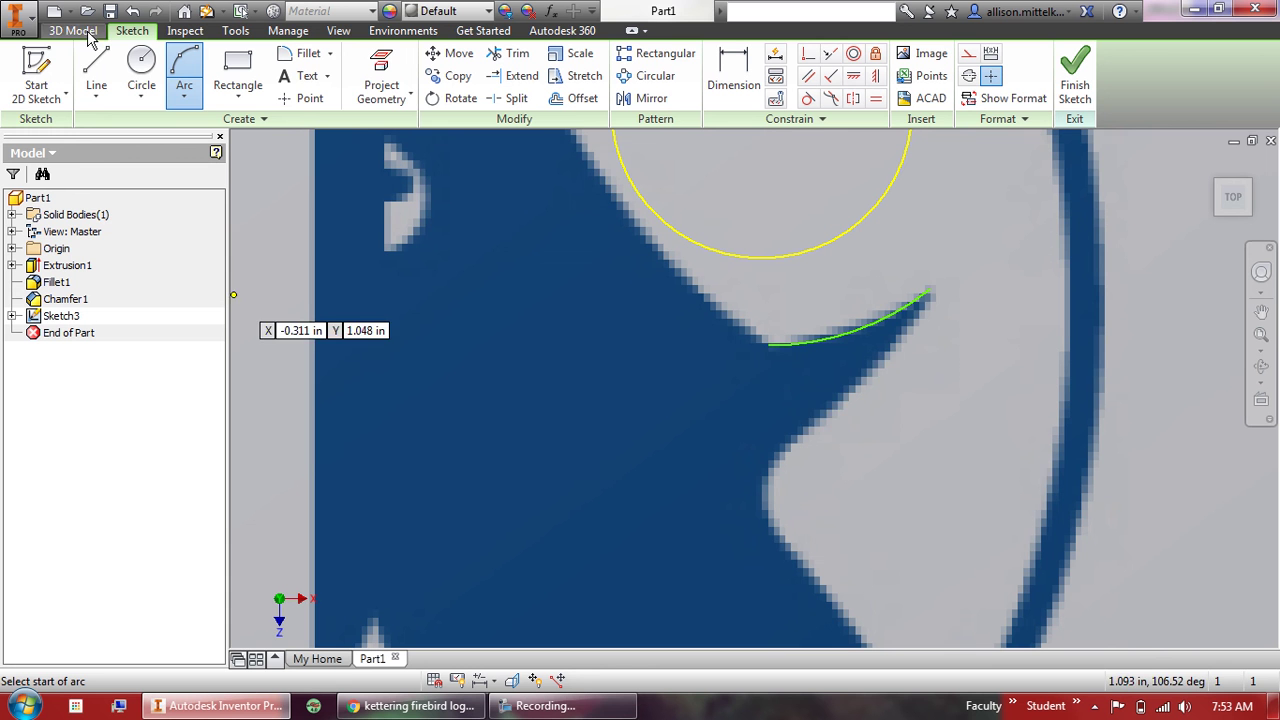
left_click(929, 292)
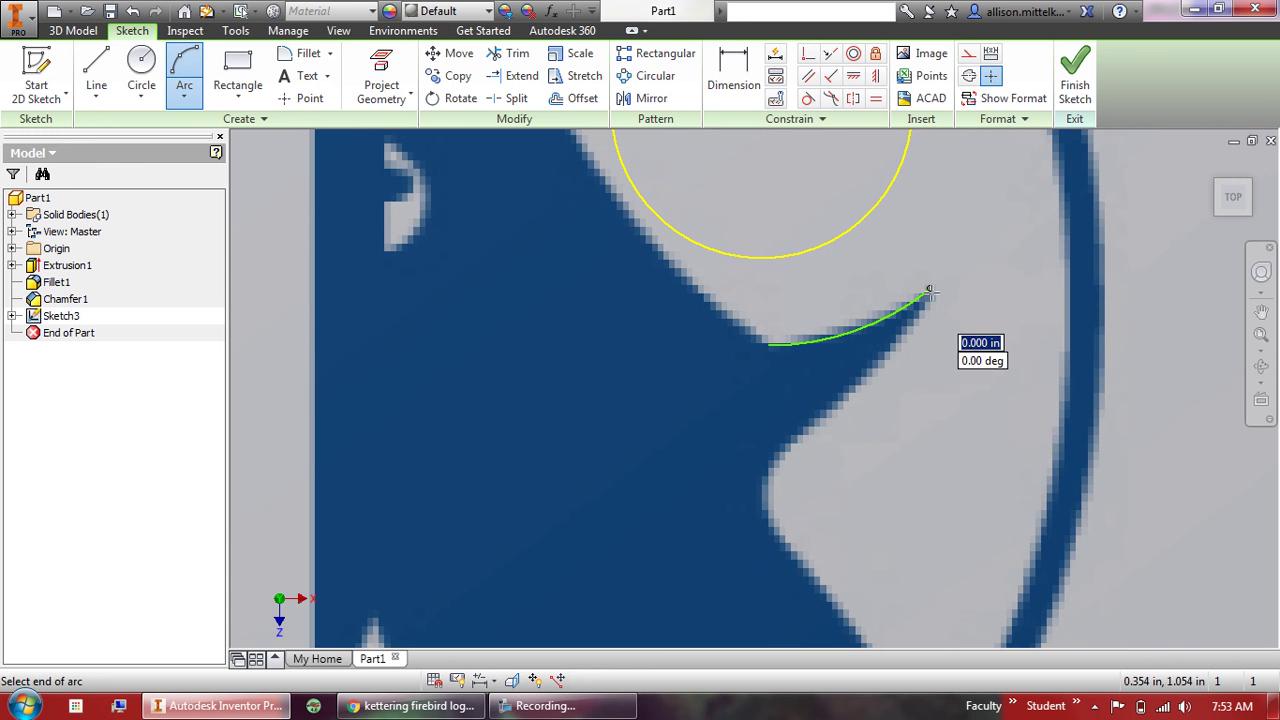
left_click(778, 449)
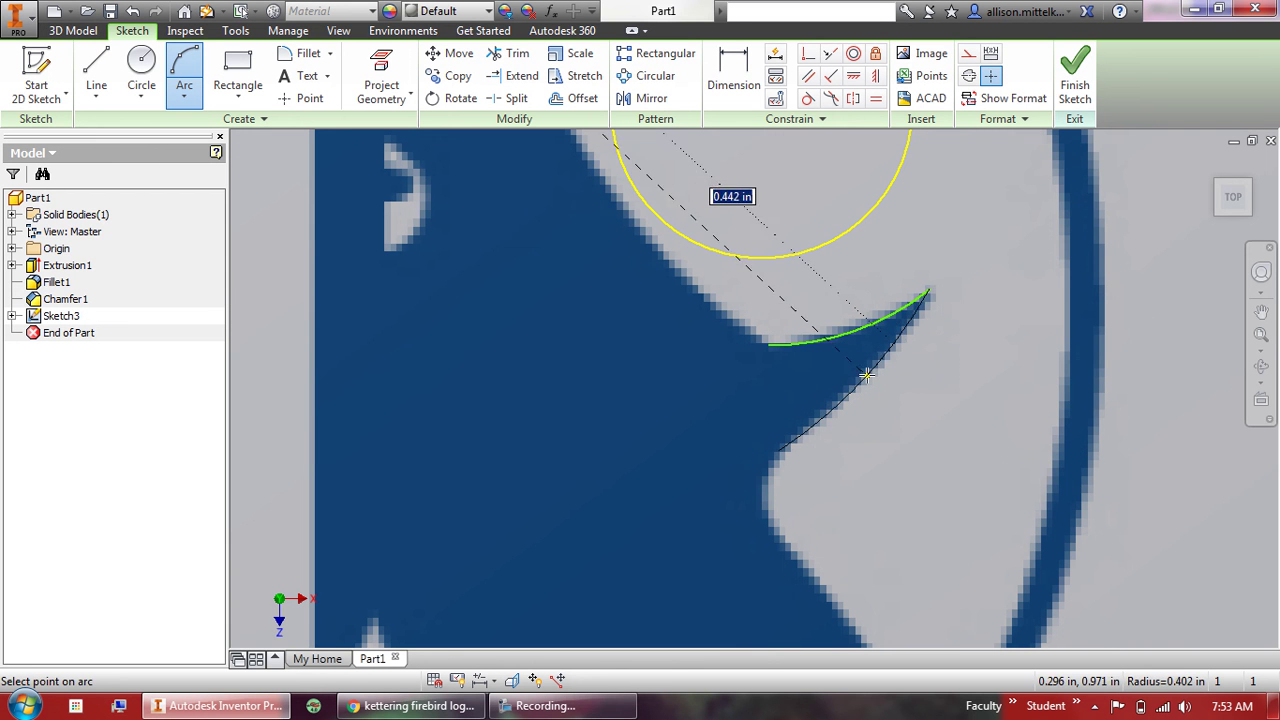
left_click(866, 375)
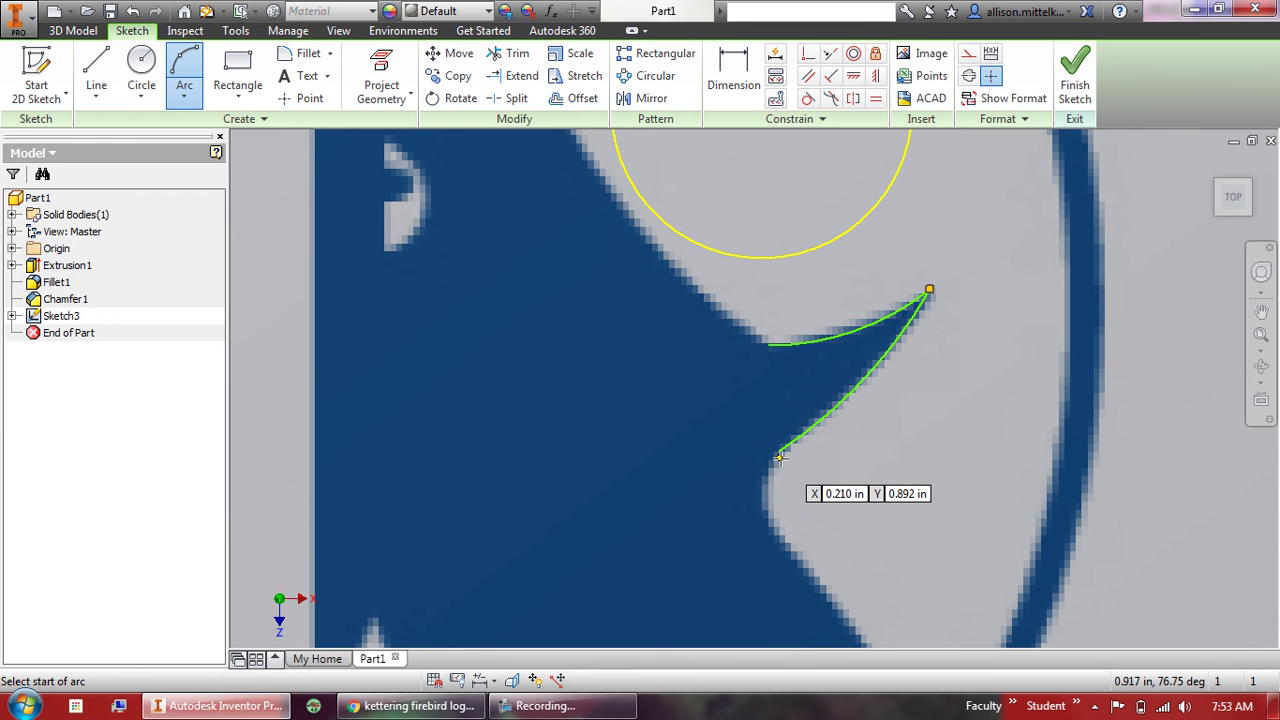
left_click(781, 456)
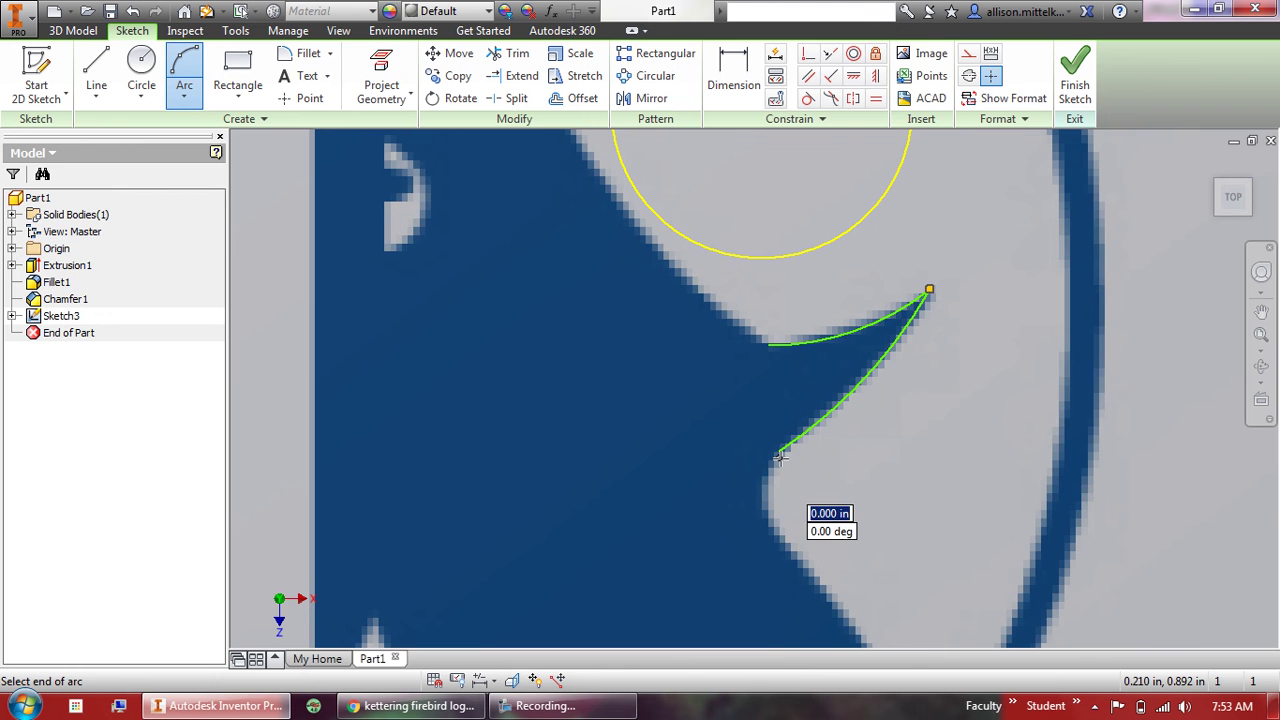
left_click(770, 533)
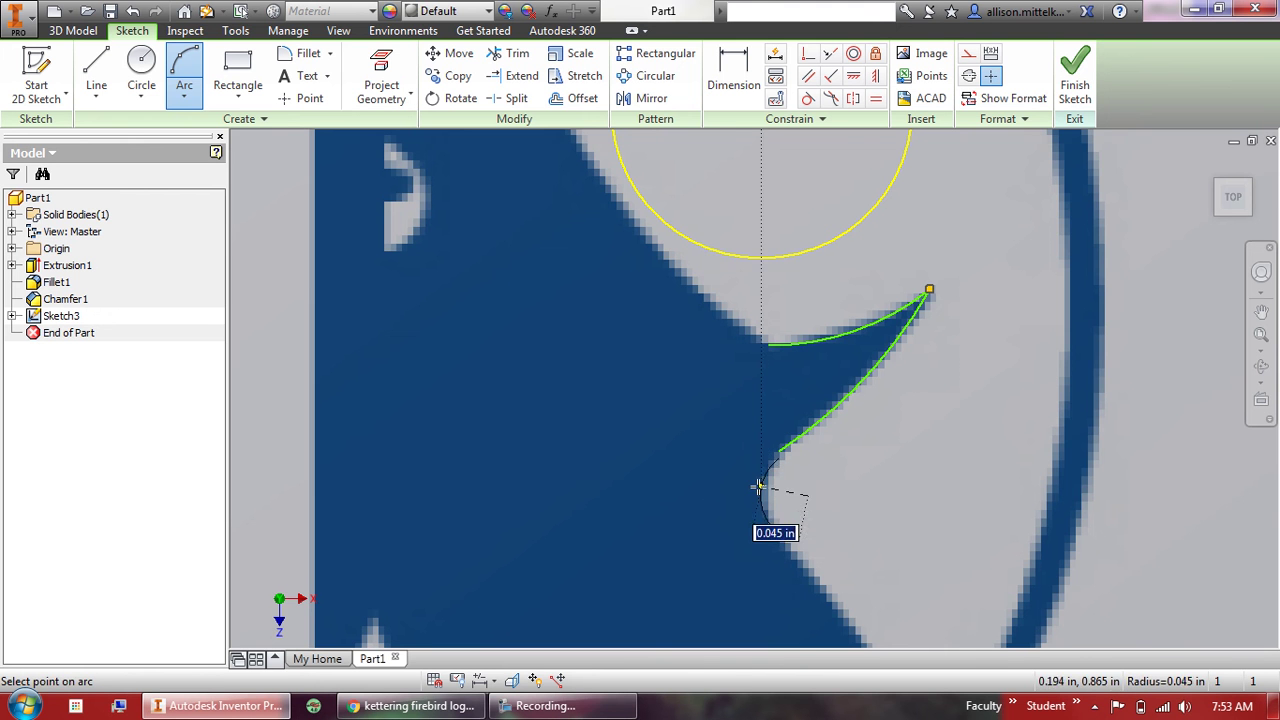
left_click(758, 487)
Restart the Arc tool and trace the neck and chest edges with two arcs.
scroll(803, 480, "up", 3)
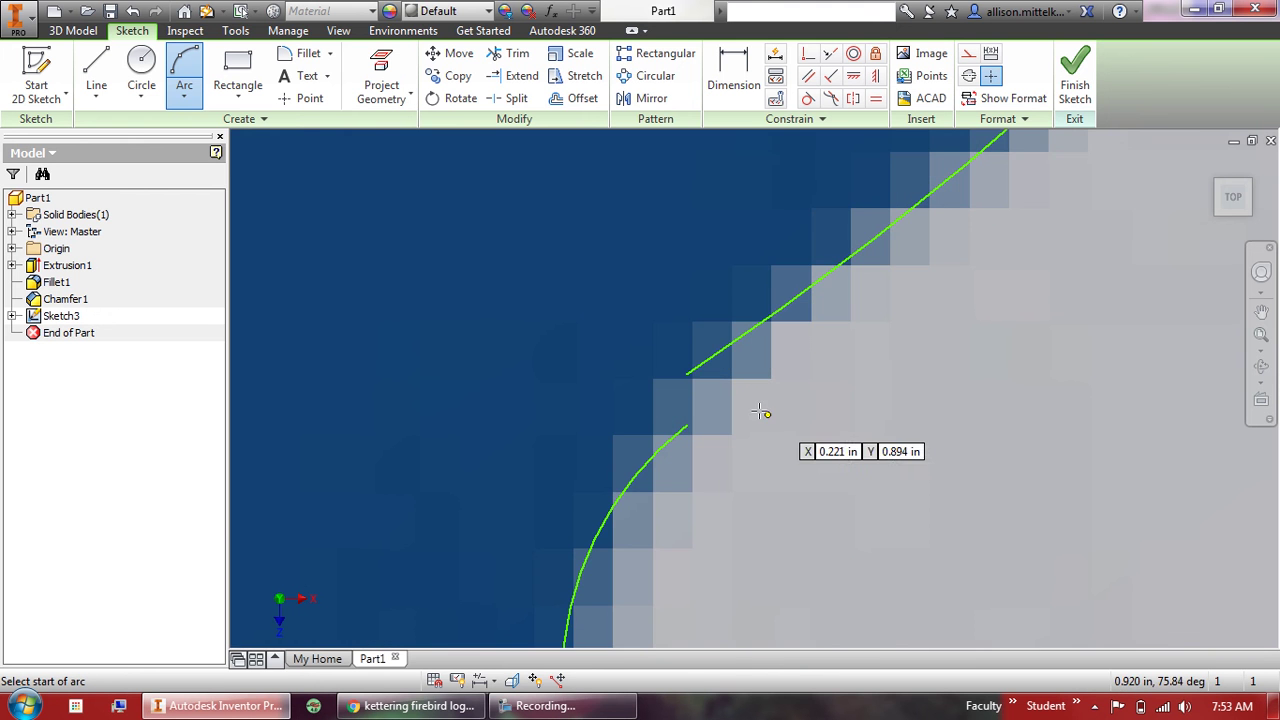
key("Escape")
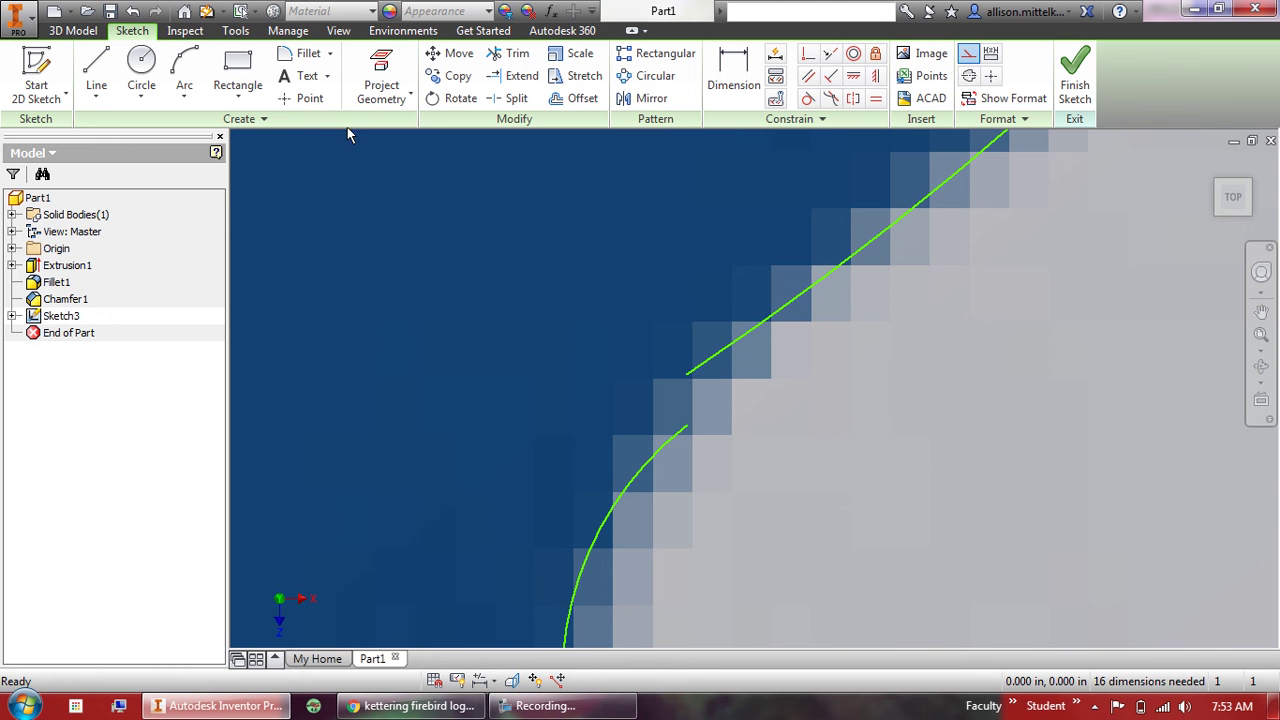
left_click(184, 75)
scroll(463, 400, "down", 4)
scroll(514, 432, "down", 2)
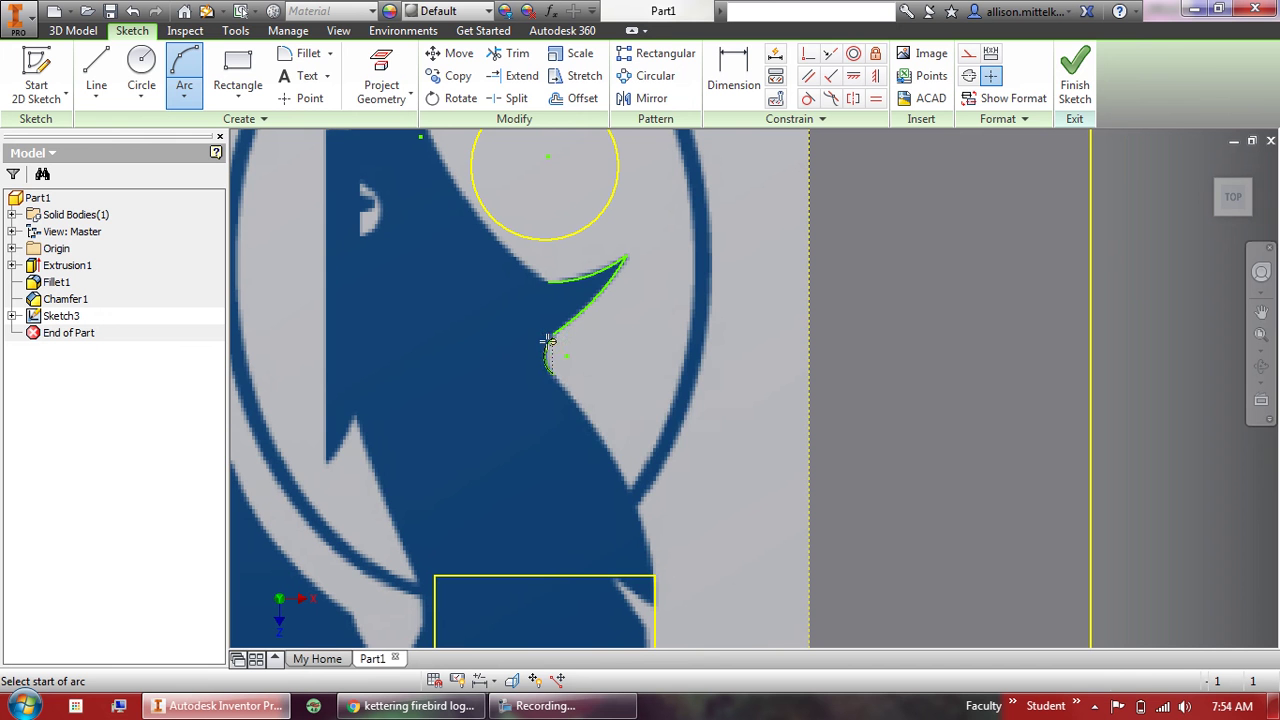
left_click(549, 374)
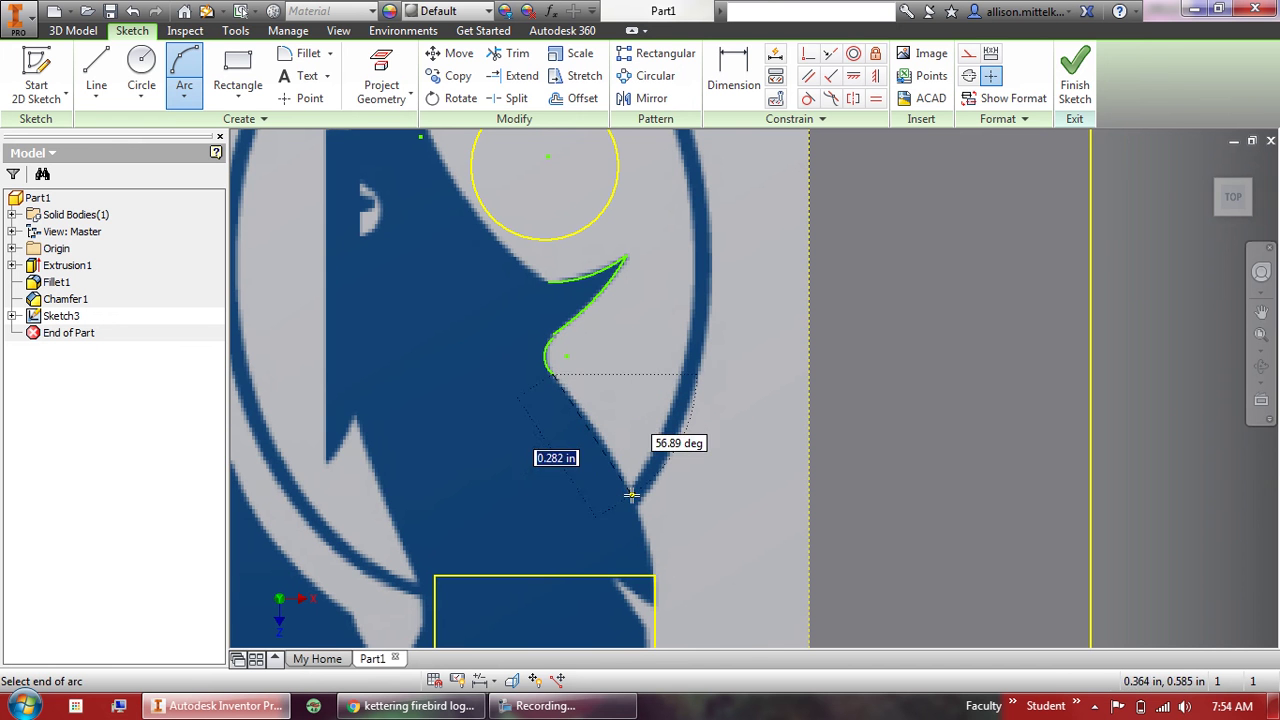
left_click(626, 491)
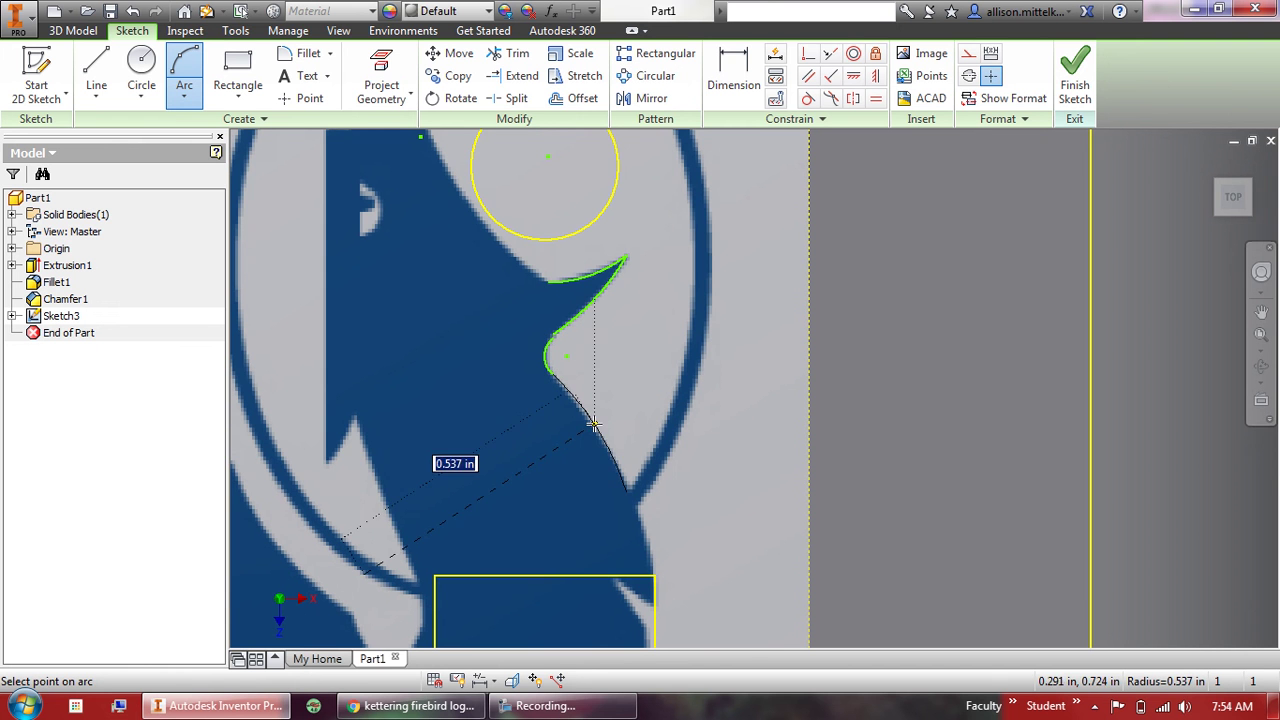
left_click(590, 422)
left_click(626, 490)
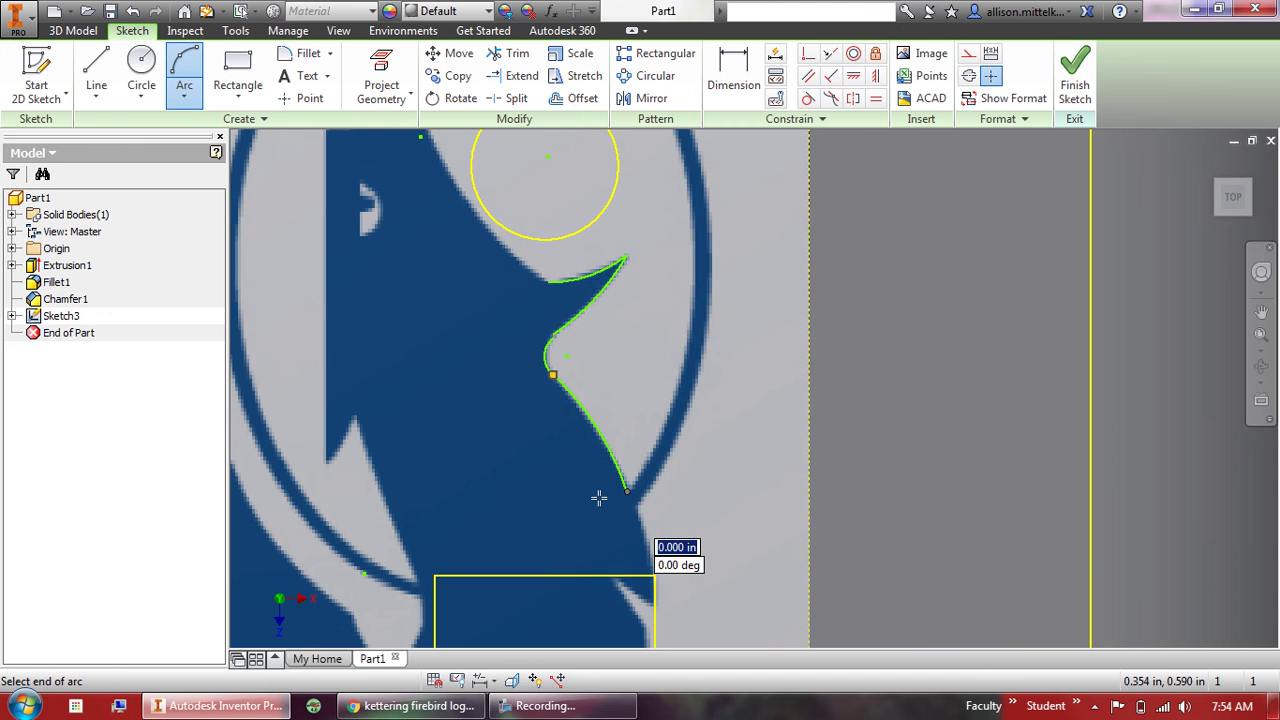
left_click(531, 563)
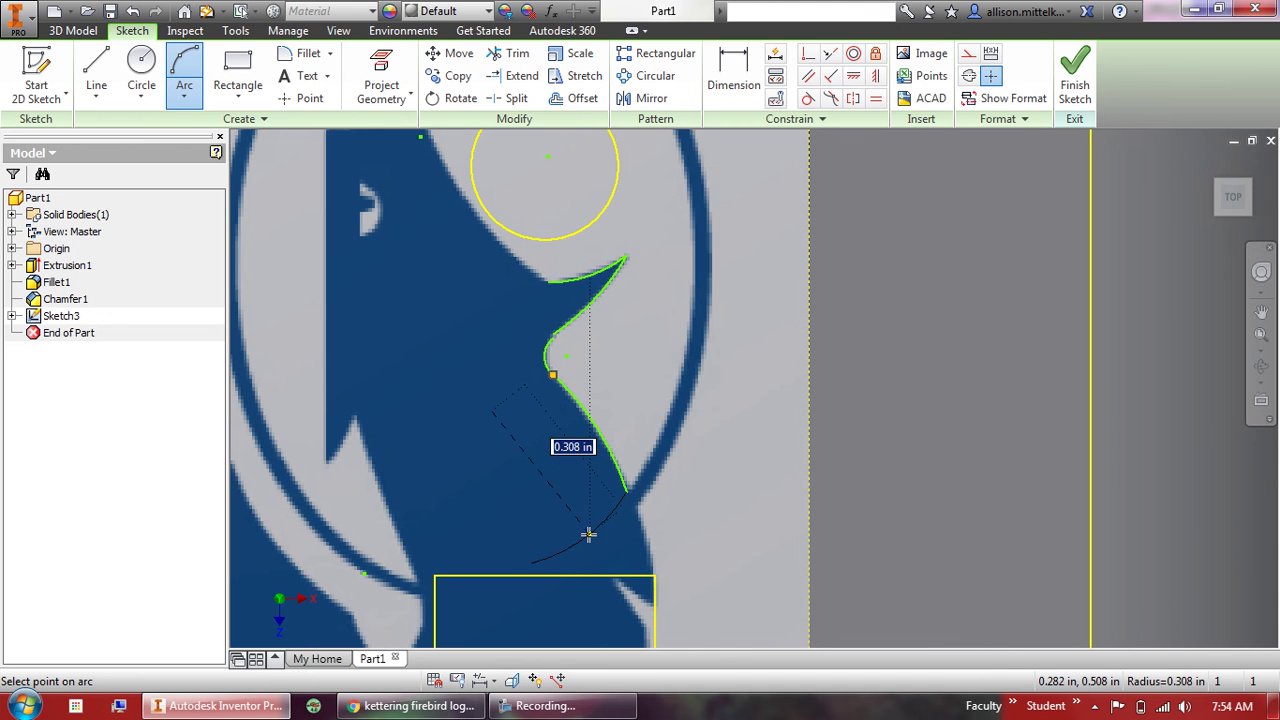
left_click(589, 535)
Add arcs along the bottom of the chest and up the feather edge.
left_click(531, 563)
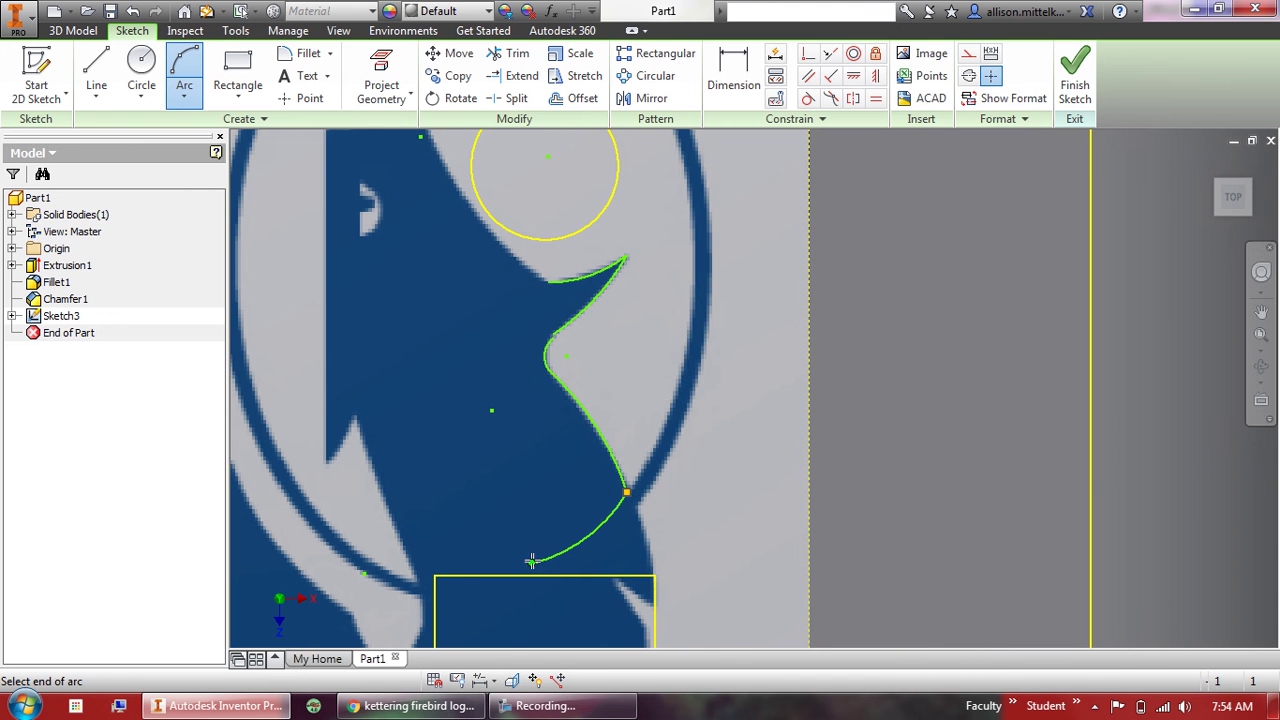
left_click(428, 582)
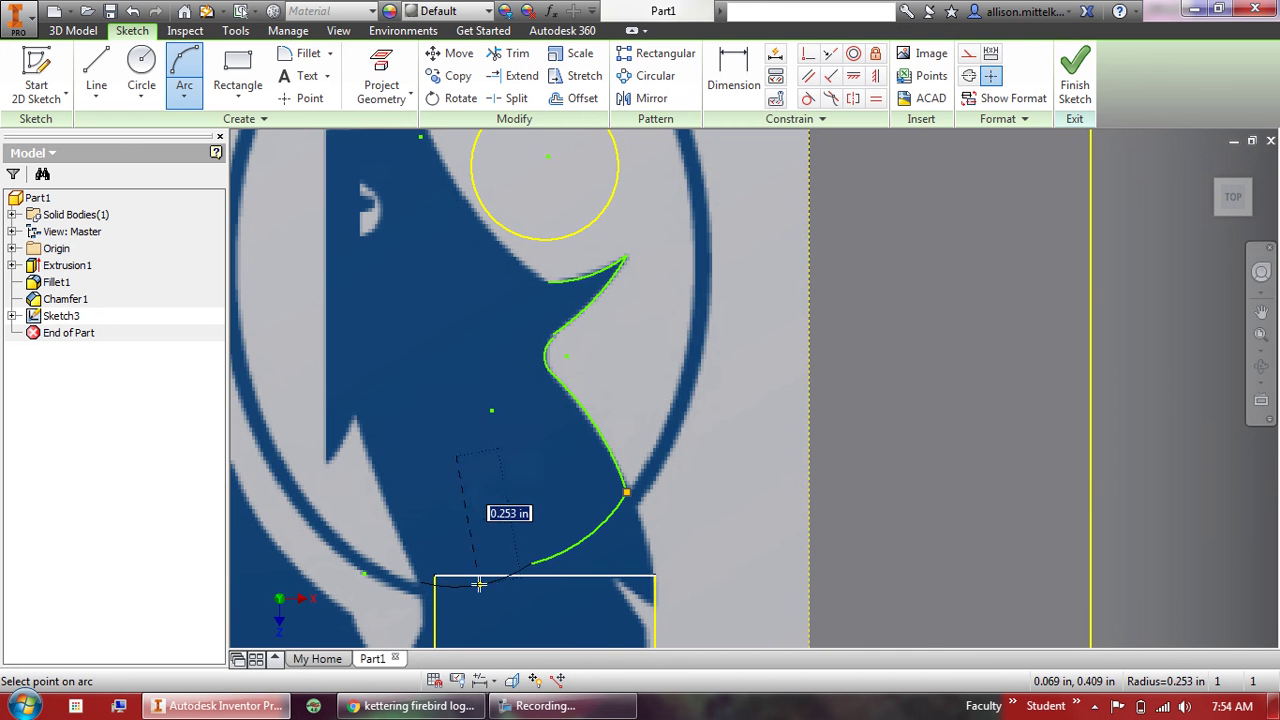
left_click(476, 580)
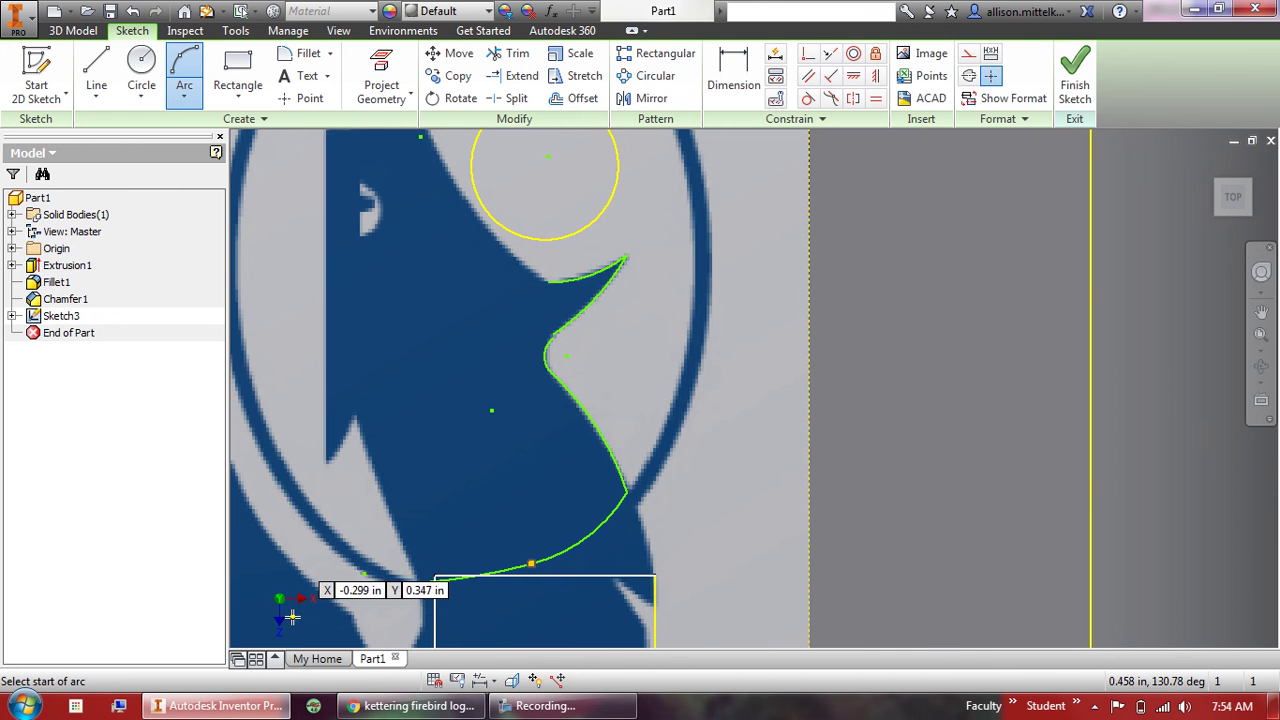
left_click(424, 582)
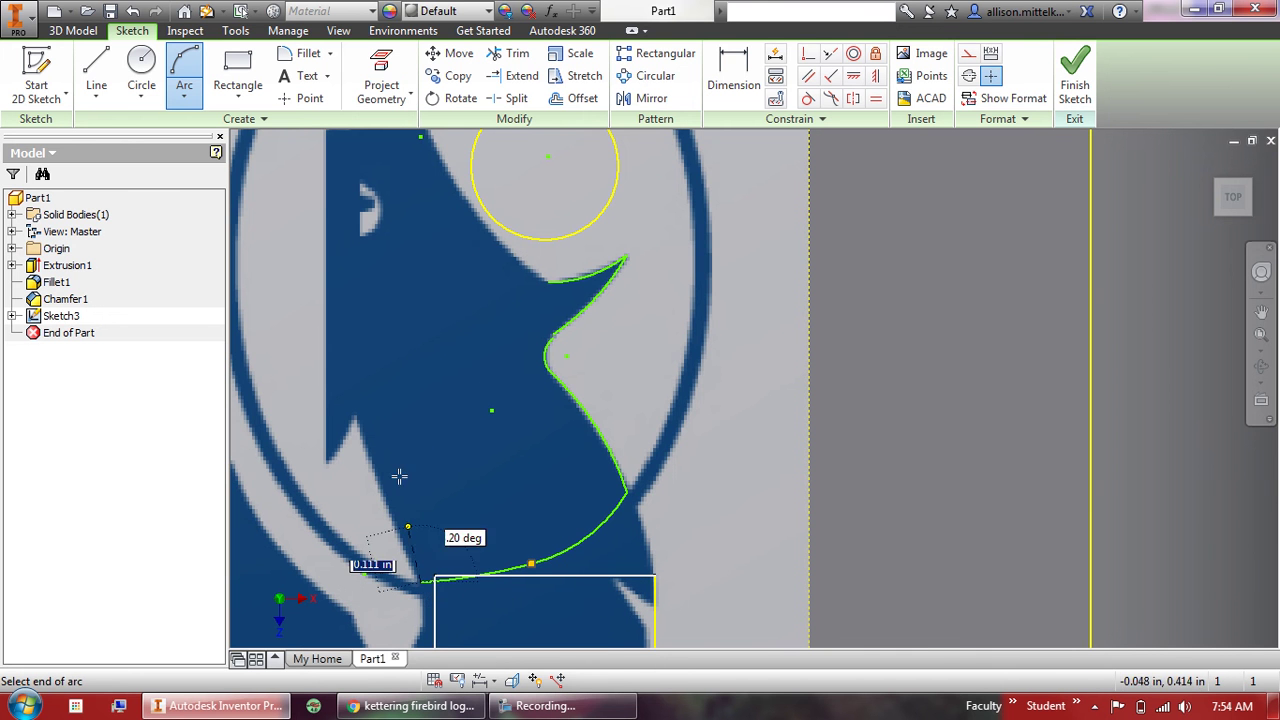
left_click(357, 420)
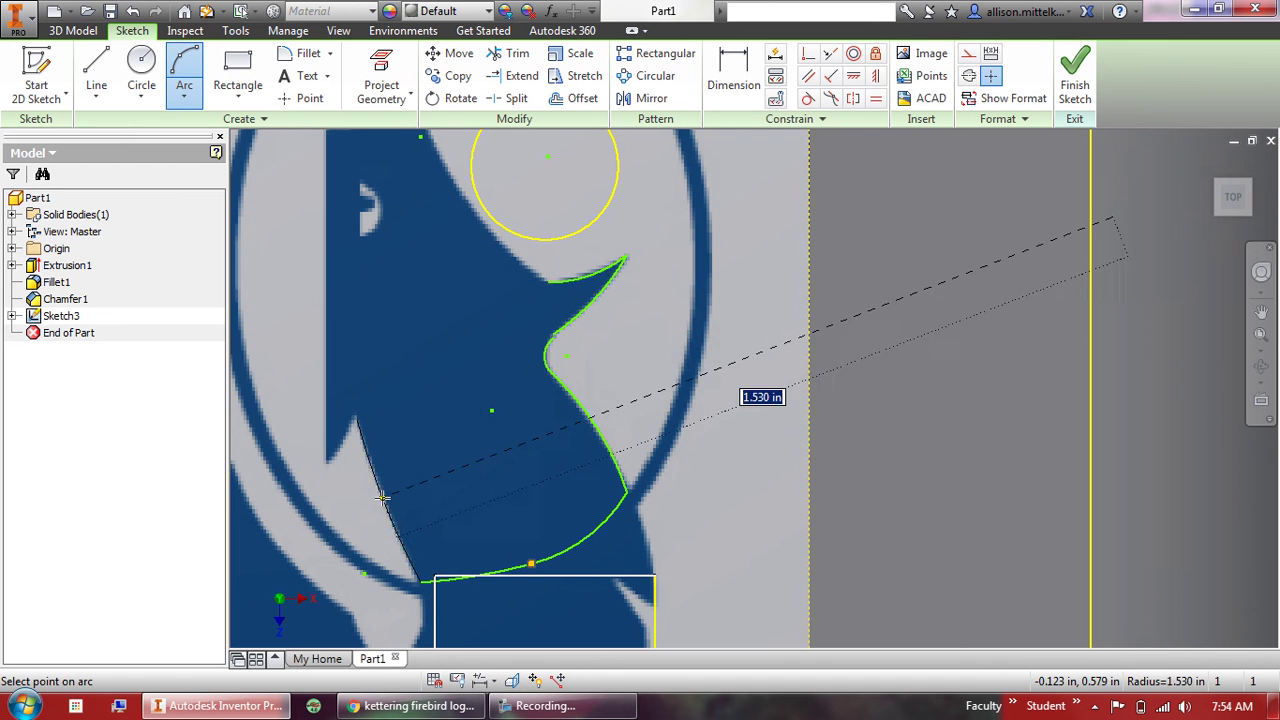
left_click(384, 502)
scroll(600, 590, "up", 3)
scroll(857, 605, "down", 5)
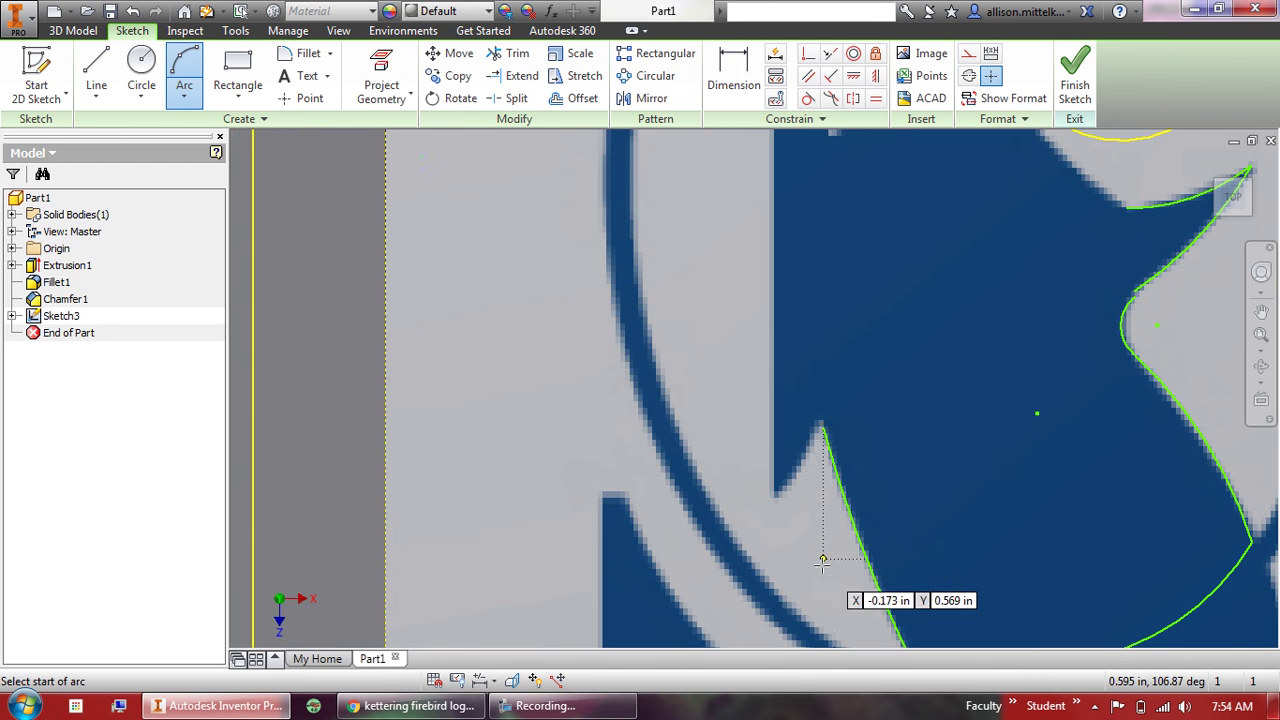
scroll(826, 422, "down", 5)
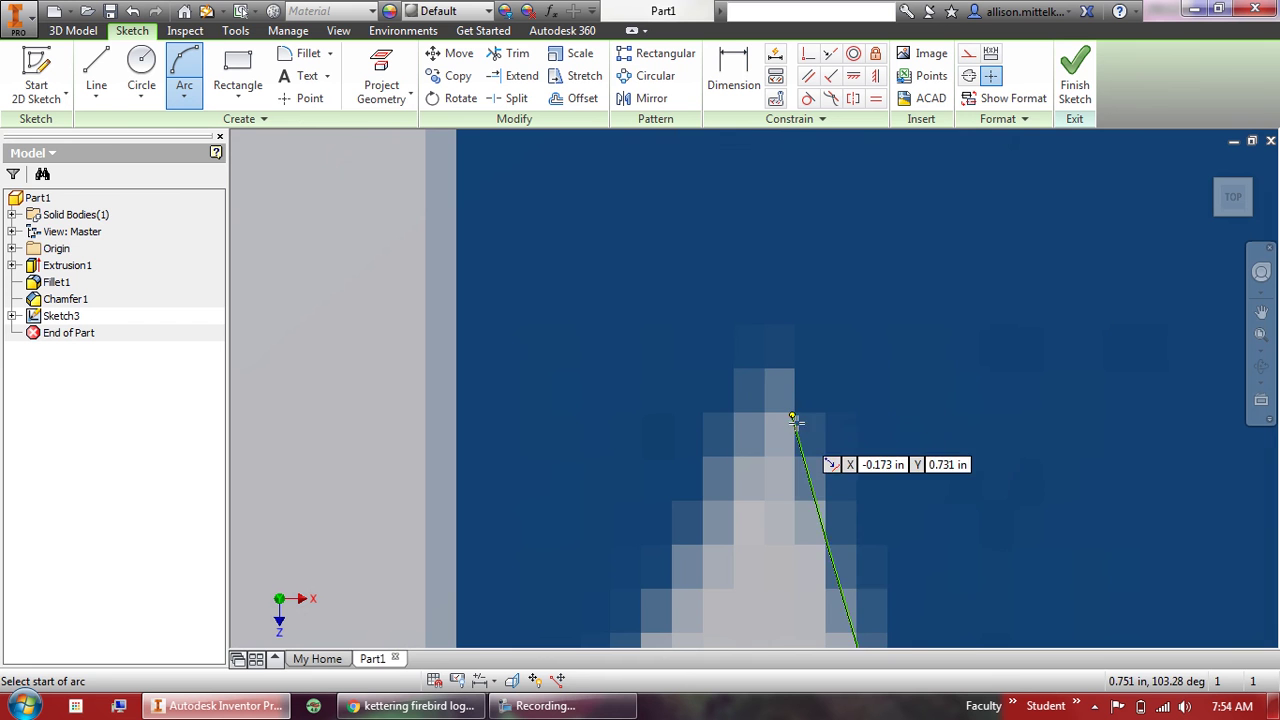
Draw arcs over the small pointed tip and down into the neighbouring notch.
left_click(793, 414)
left_click(765, 395)
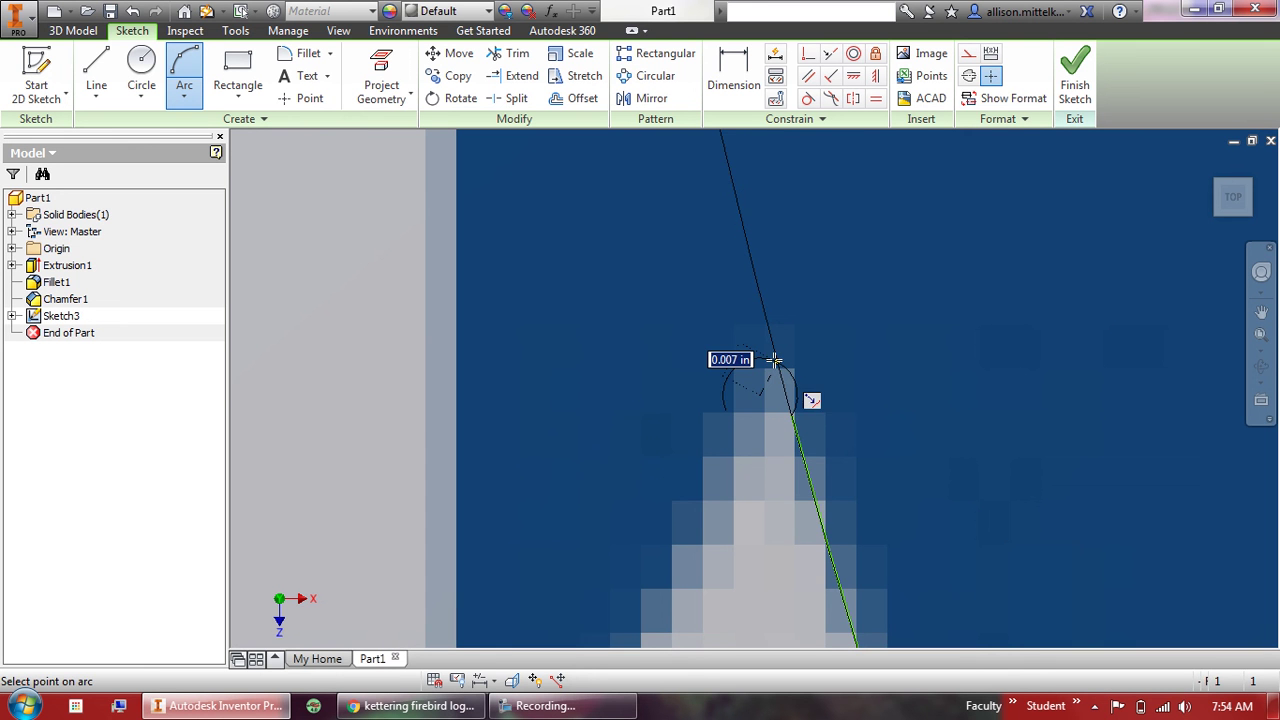
left_click(765, 389)
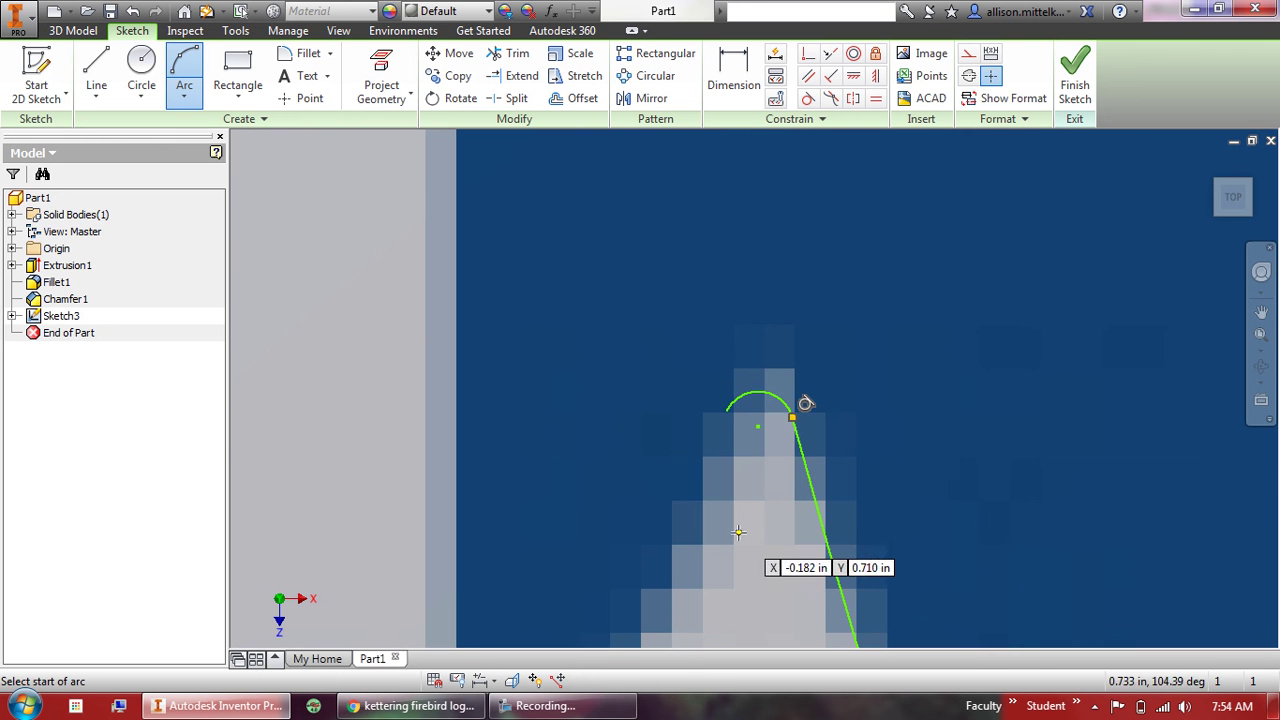
middle_click_drag(740, 530, 740, 493)
scroll(790, 395, "up", 2)
left_click(790, 383)
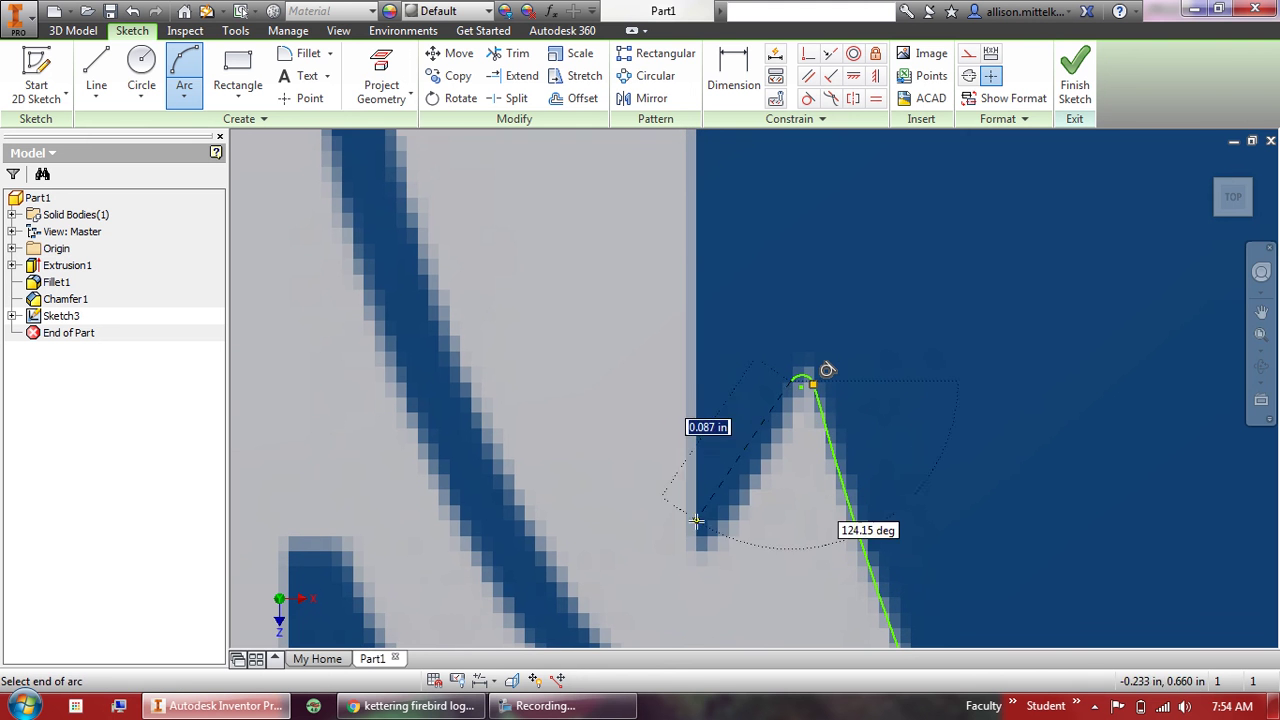
left_click(697, 548)
left_click(762, 465)
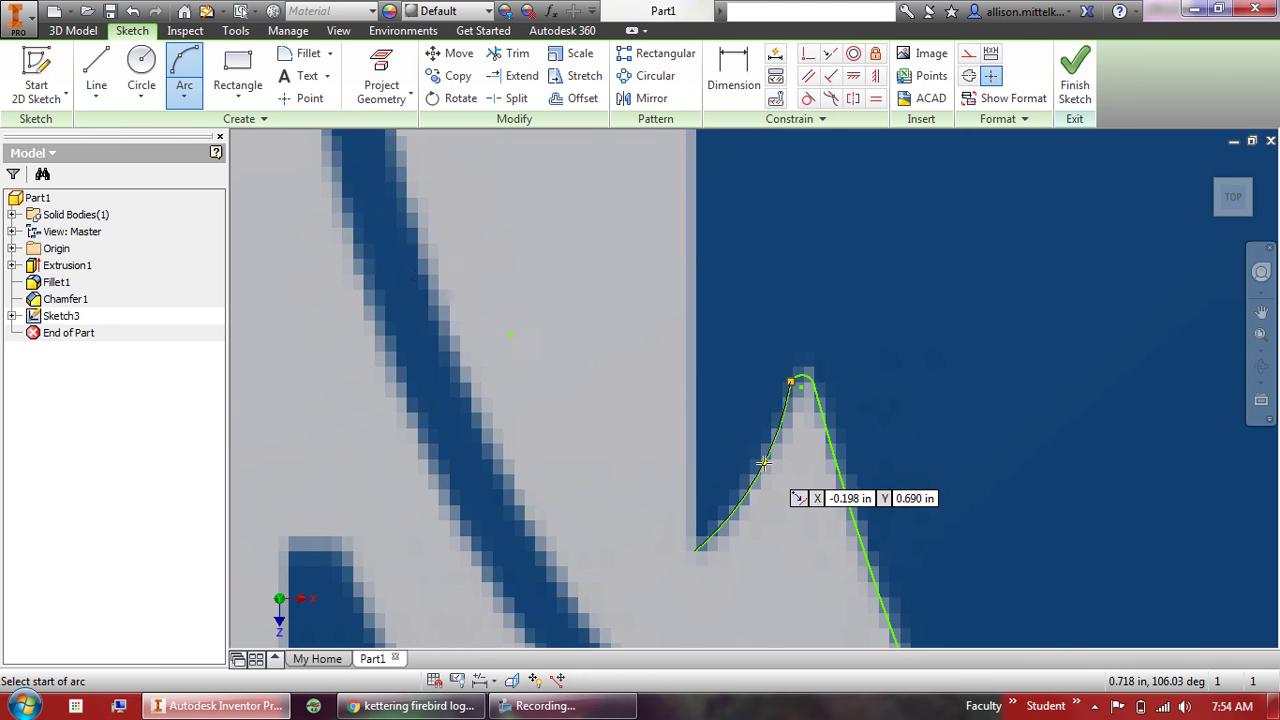
scroll(800, 470, "up", 4)
Draw a vertical line up the neck's back edge and a short horizontal step.
left_click(96, 75)
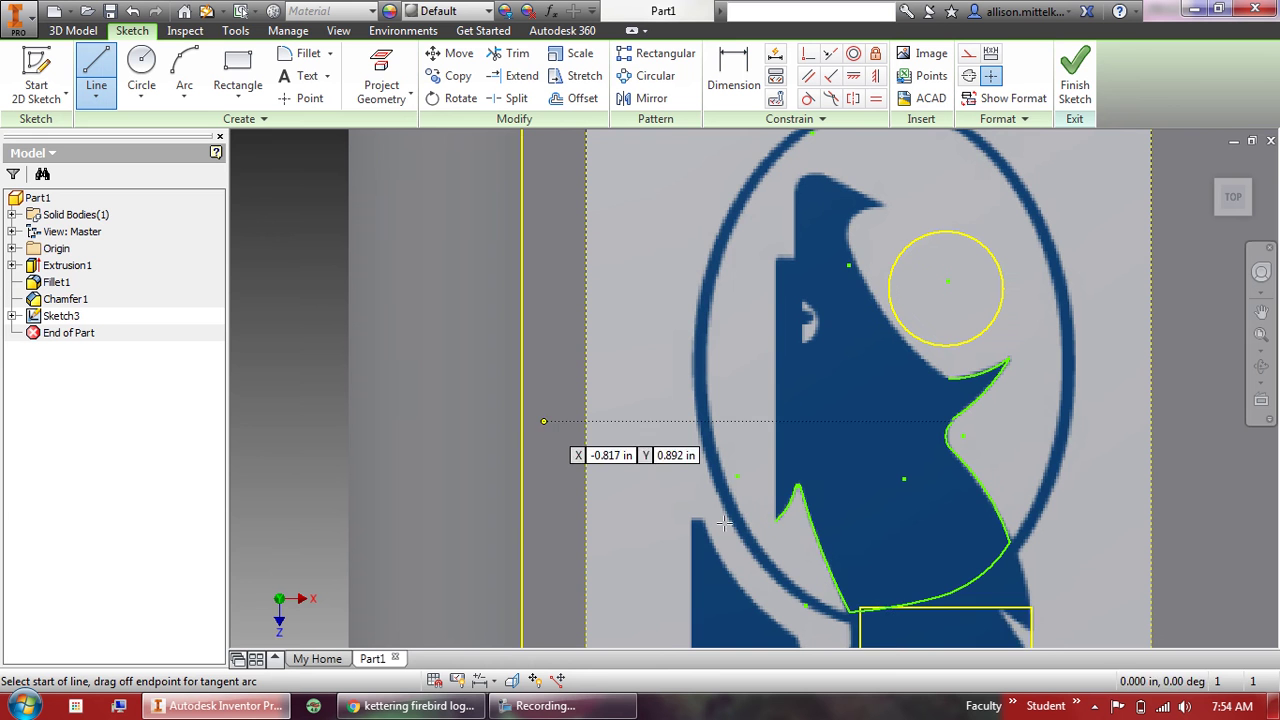
left_click(797, 487)
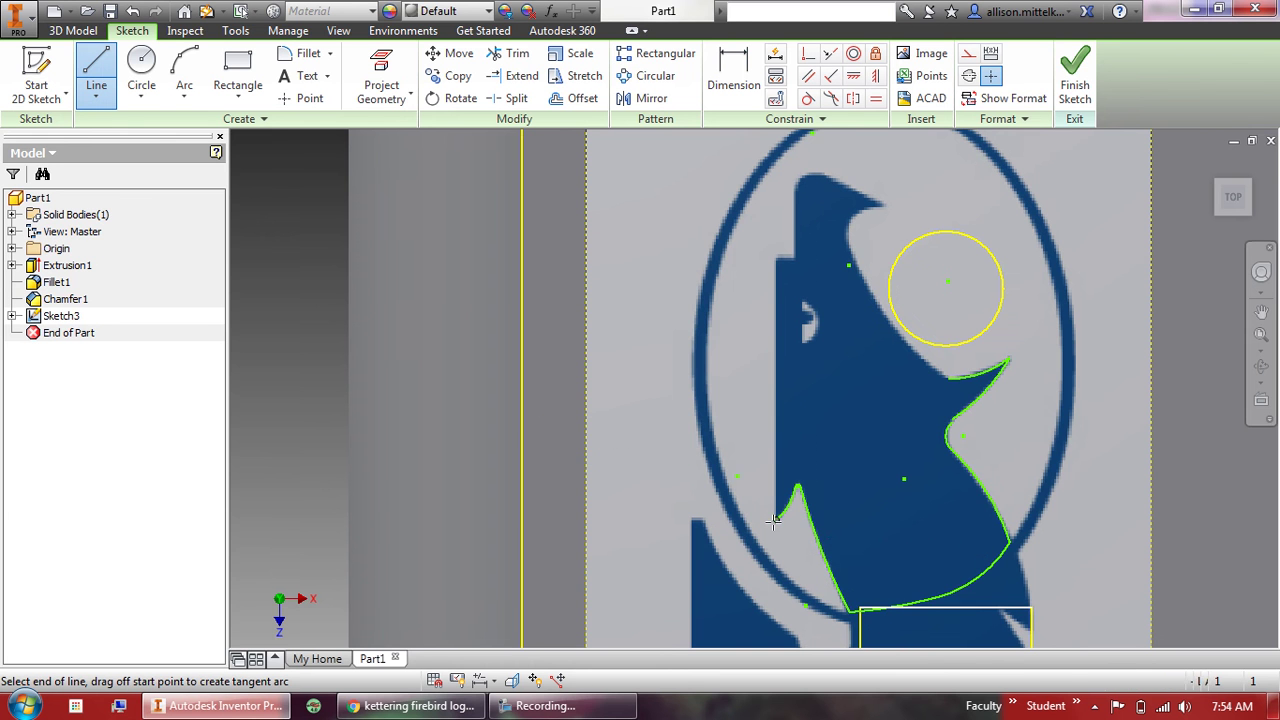
left_click(777, 262)
scroll(785, 258, "up", 3)
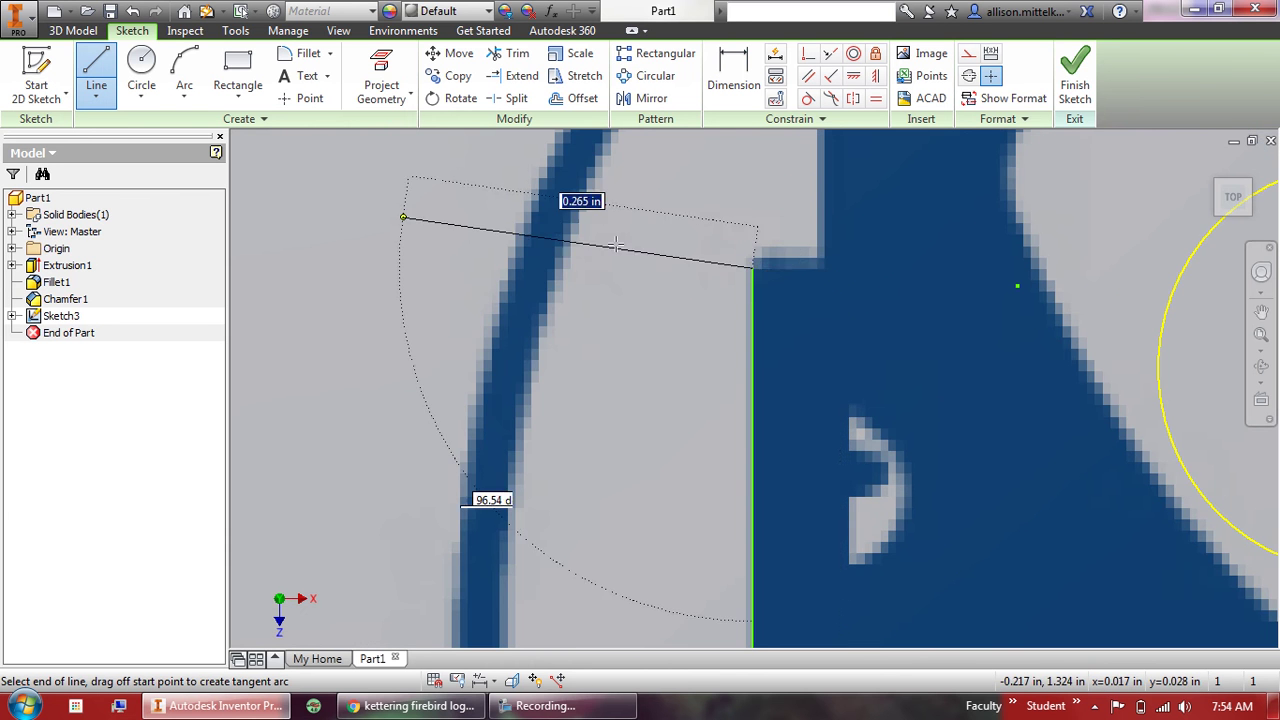
left_click(818, 267)
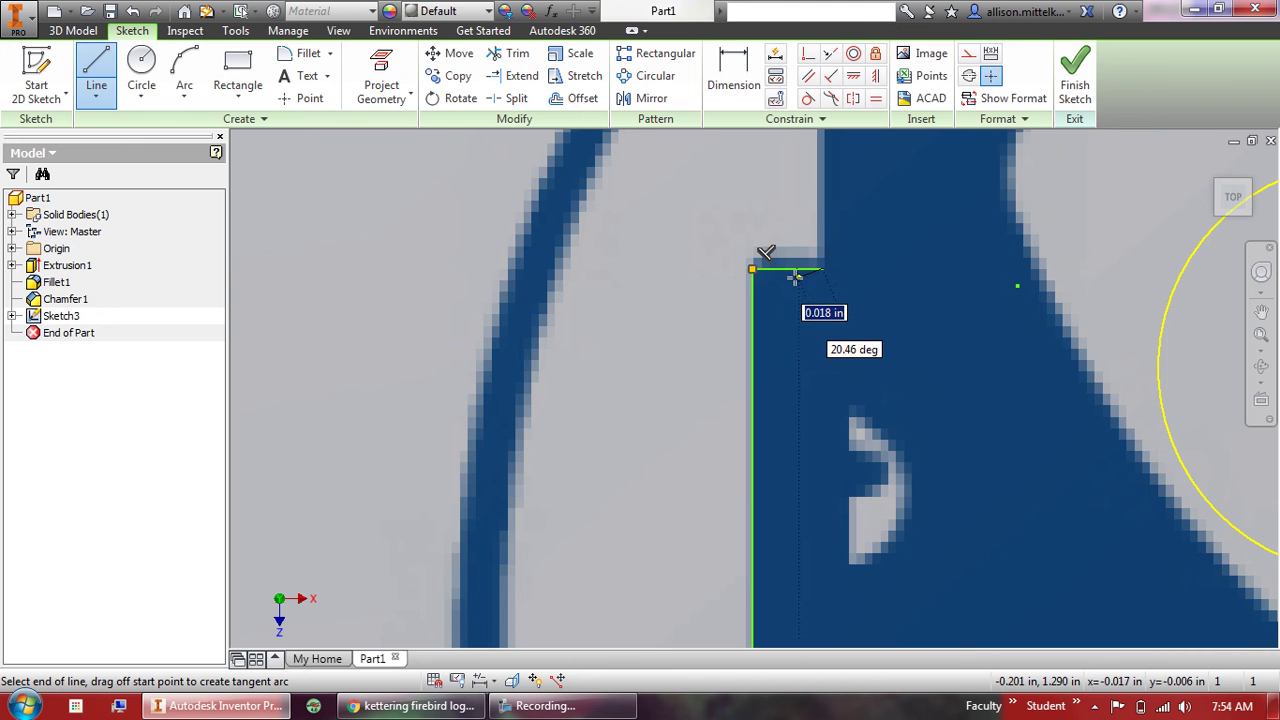
key("Escape")
Round off the step's corner with a small three-point arc.
left_click(170, 60)
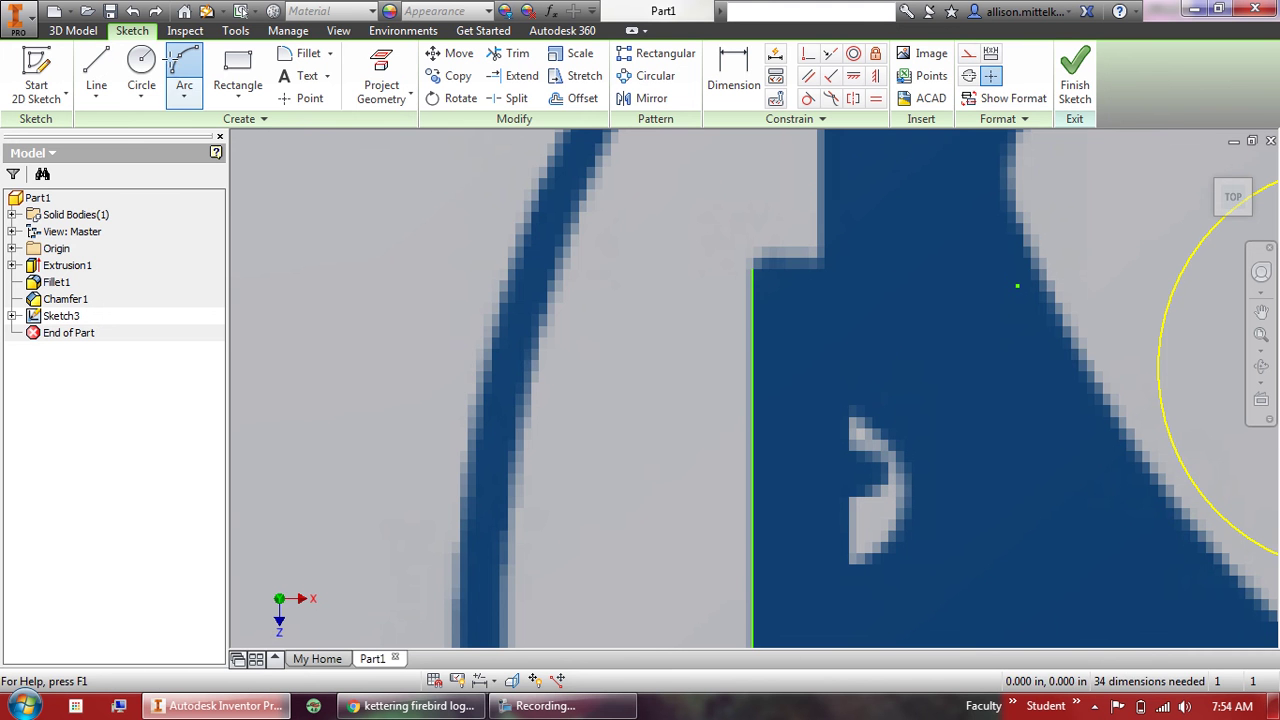
left_click(753, 266)
left_click(818, 267)
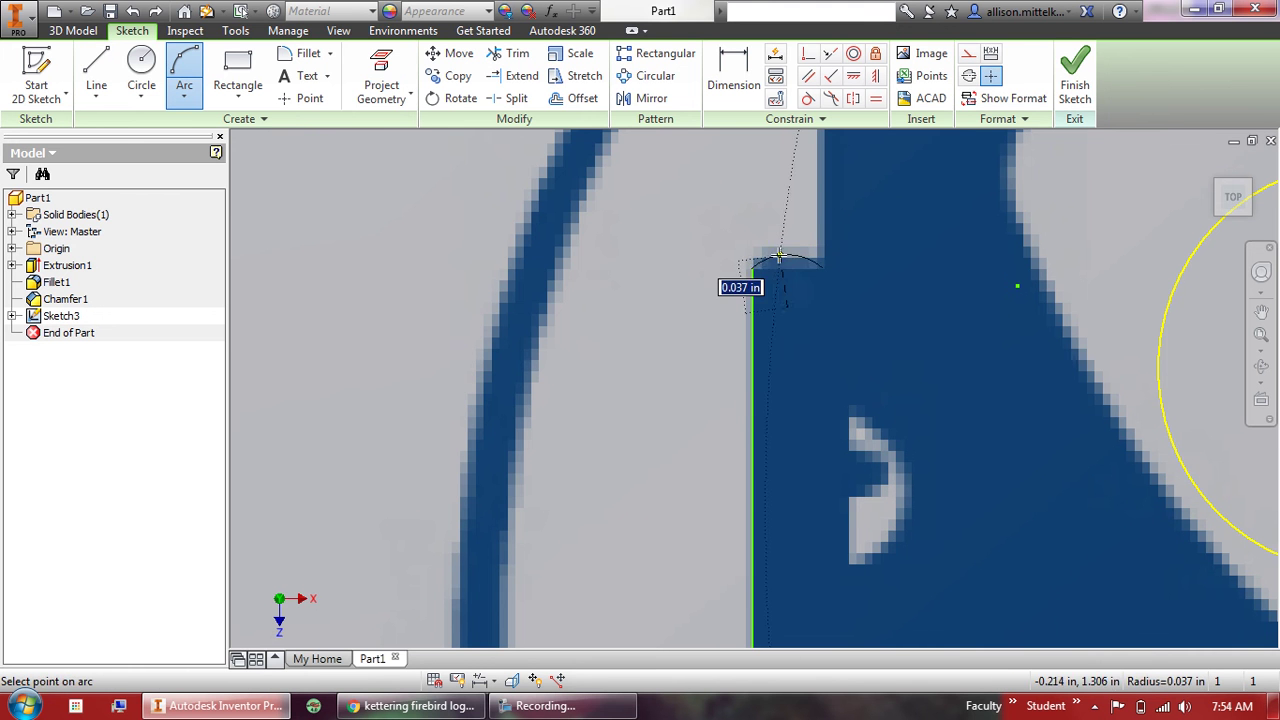
left_click(782, 253)
scroll(851, 400, "down", 5)
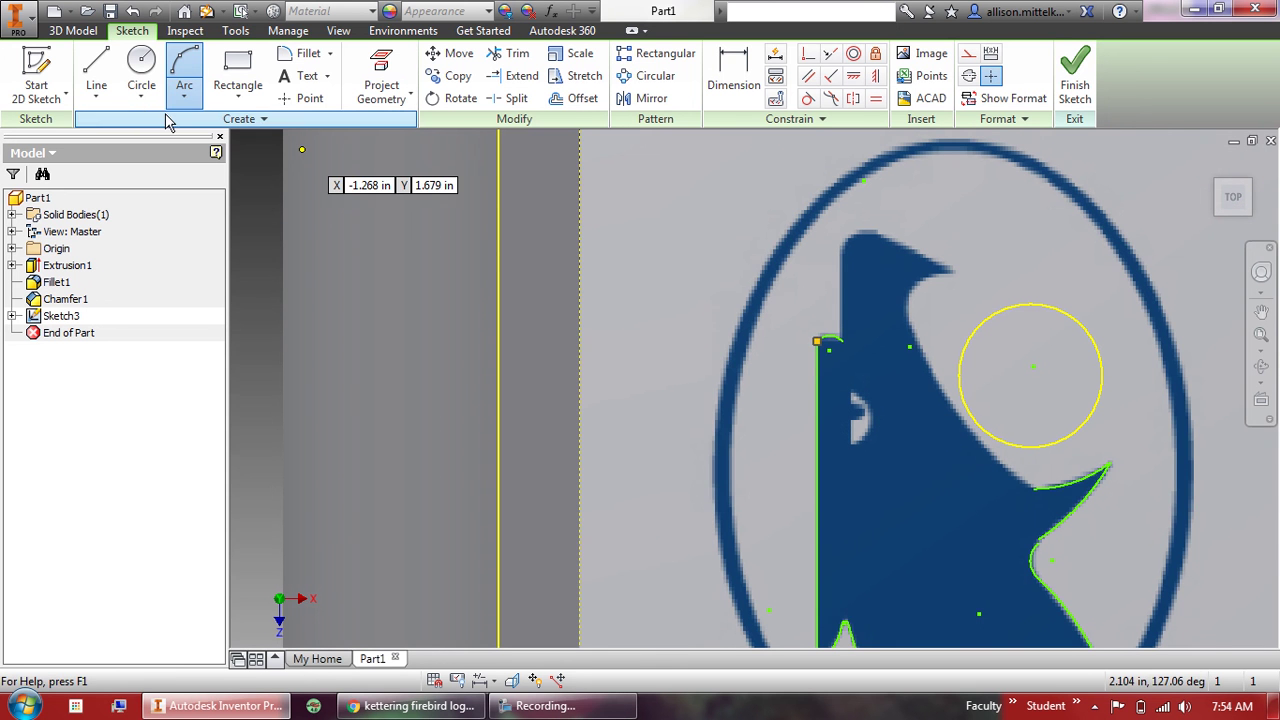
Start a line from the rounded corner, then begin an arc across the head's crown.
left_click(100, 68)
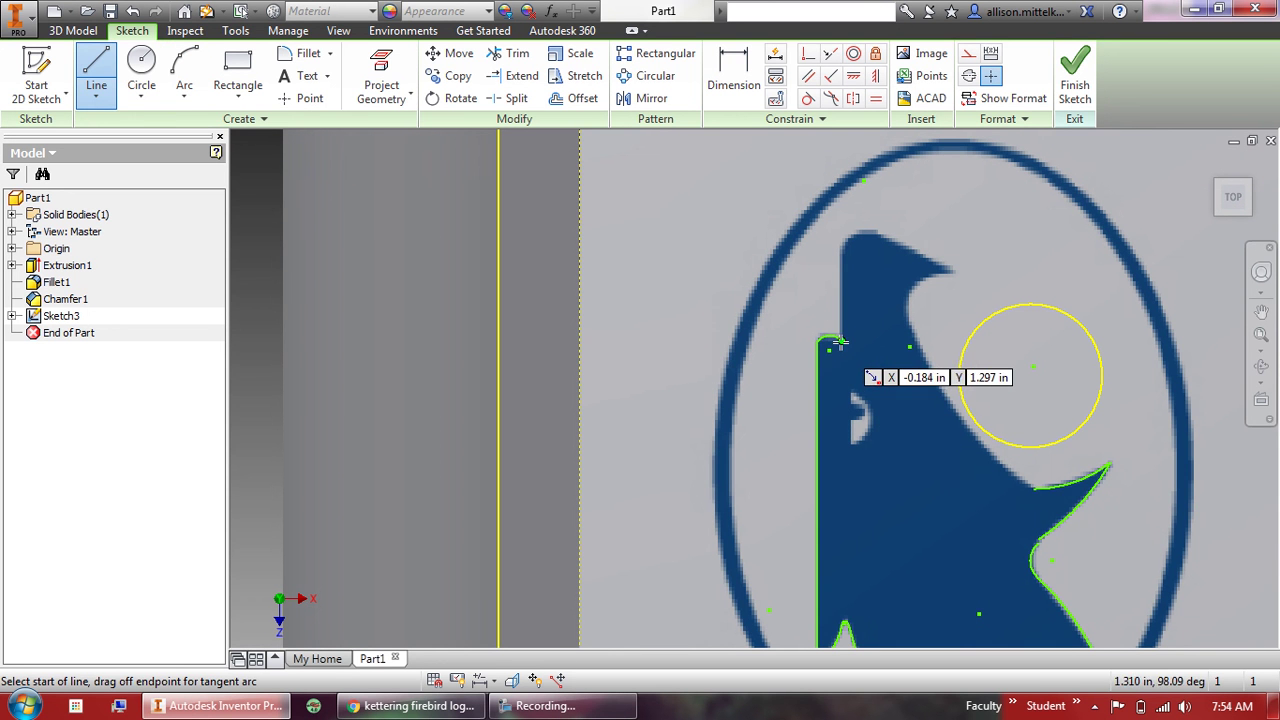
left_click(841, 342)
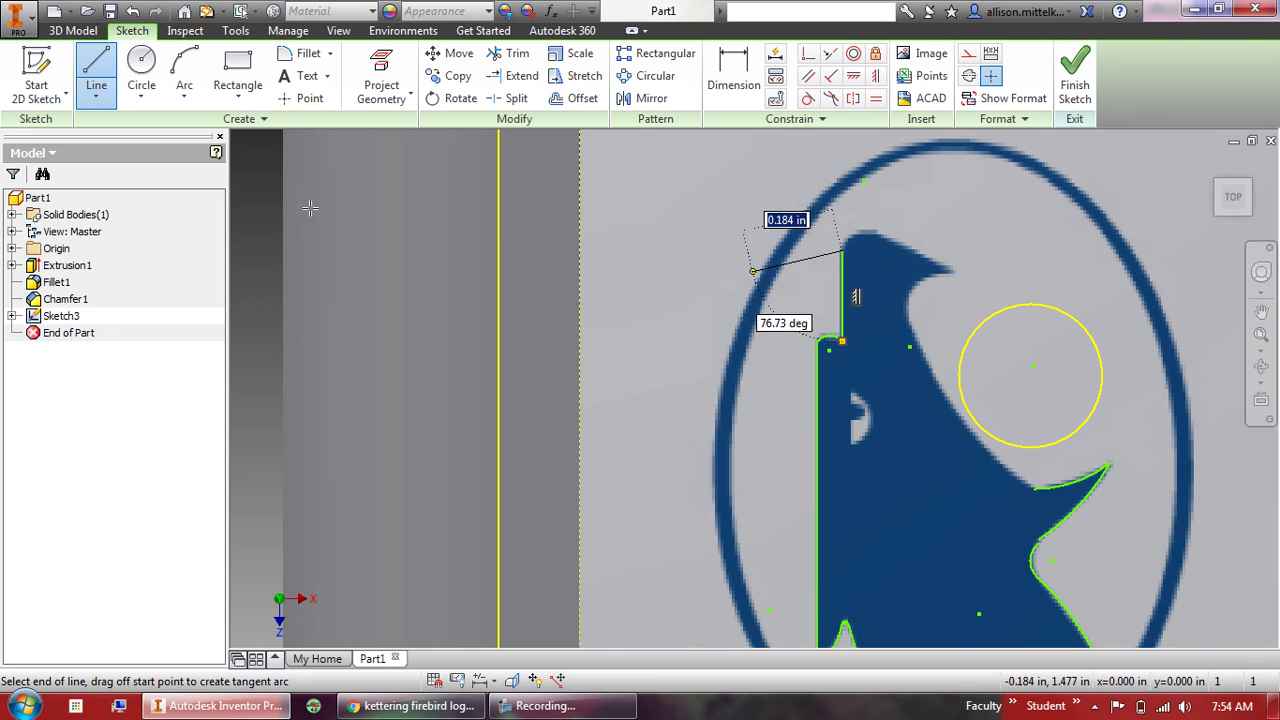
left_click(171, 61)
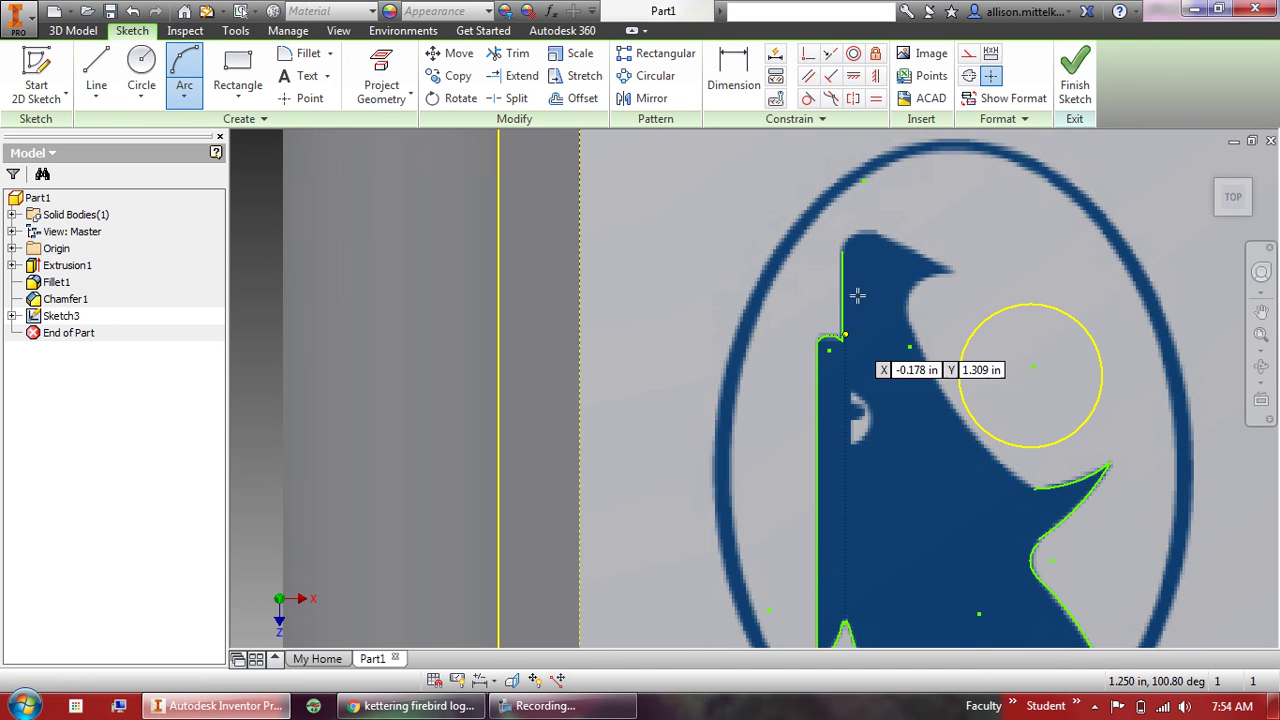
left_click(843, 250)
left_click(875, 236)
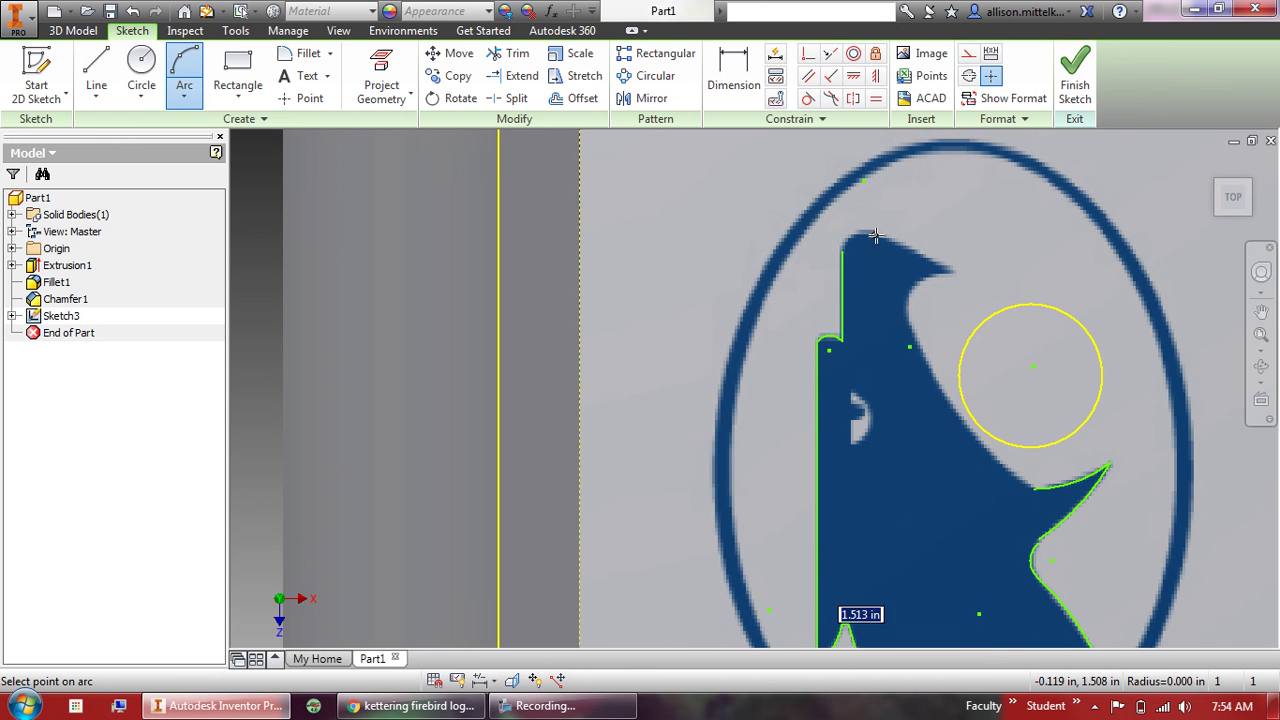
scroll(865, 237, "up", 4)
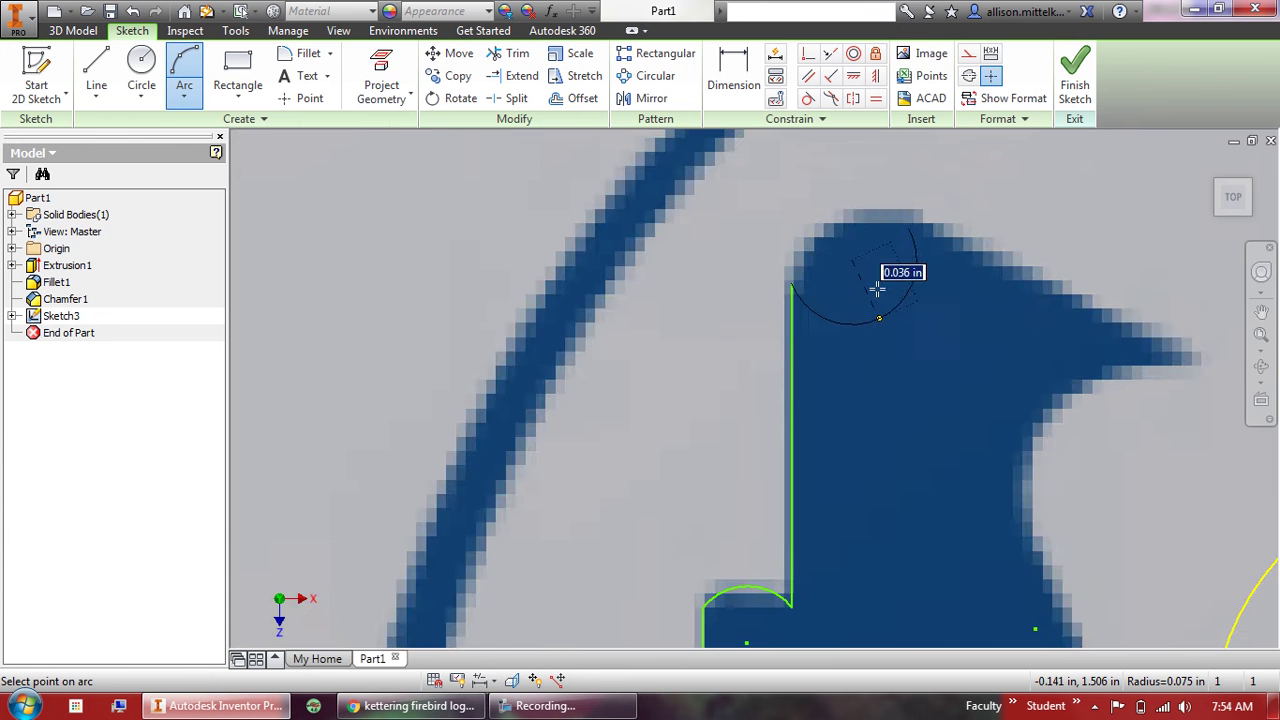
Complete the crown arc and trace the beak's top and underside with arcs.
scroll(877, 286, "down", 5)
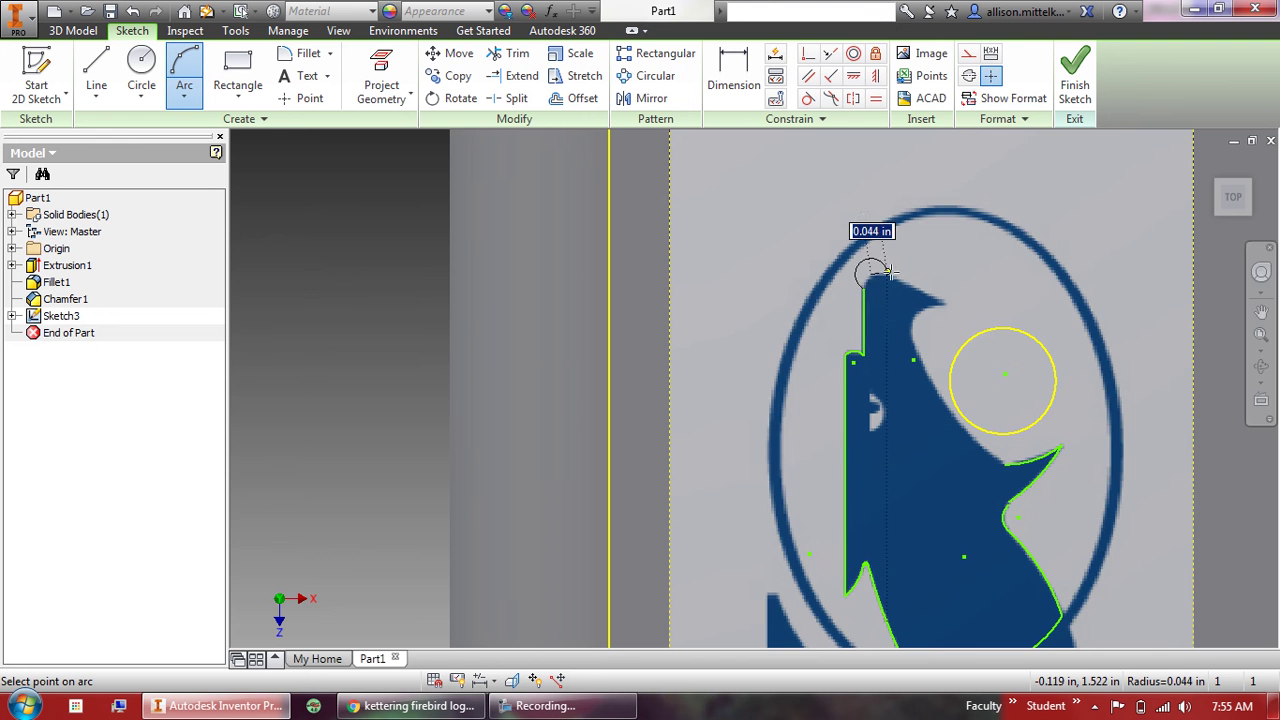
scroll(868, 278, "down", 5)
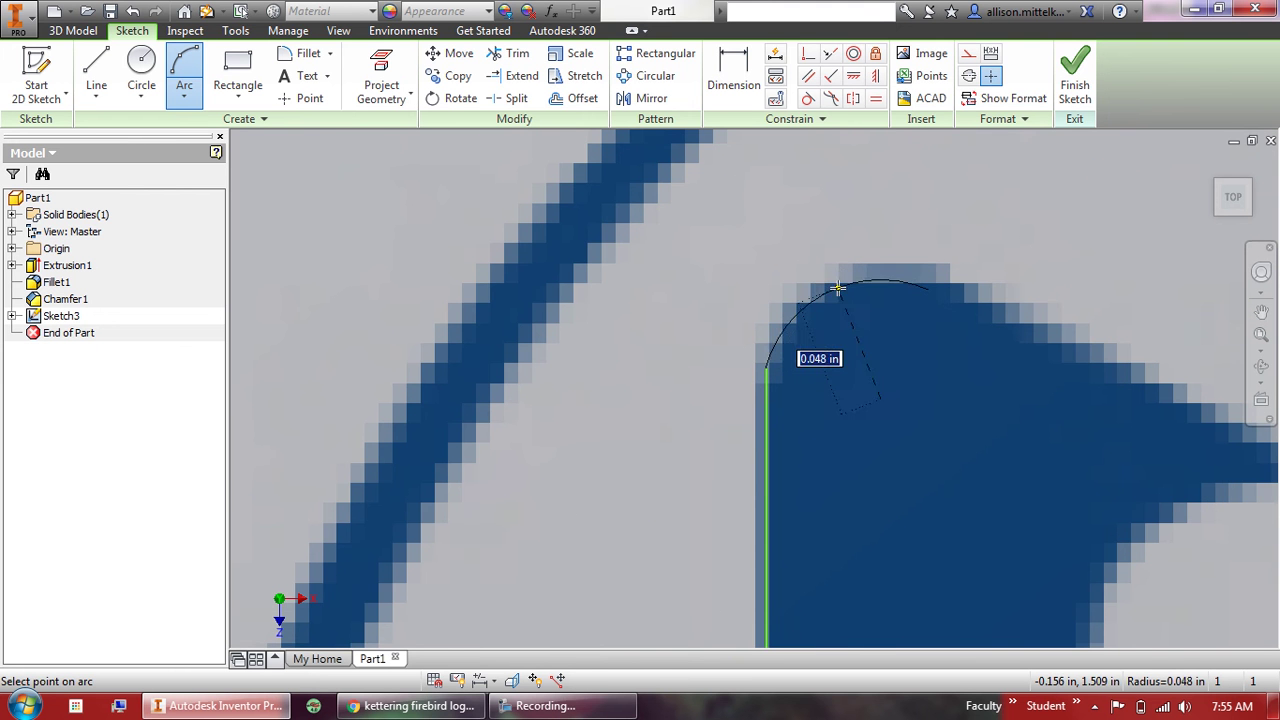
left_click(937, 294)
left_click(1261, 312)
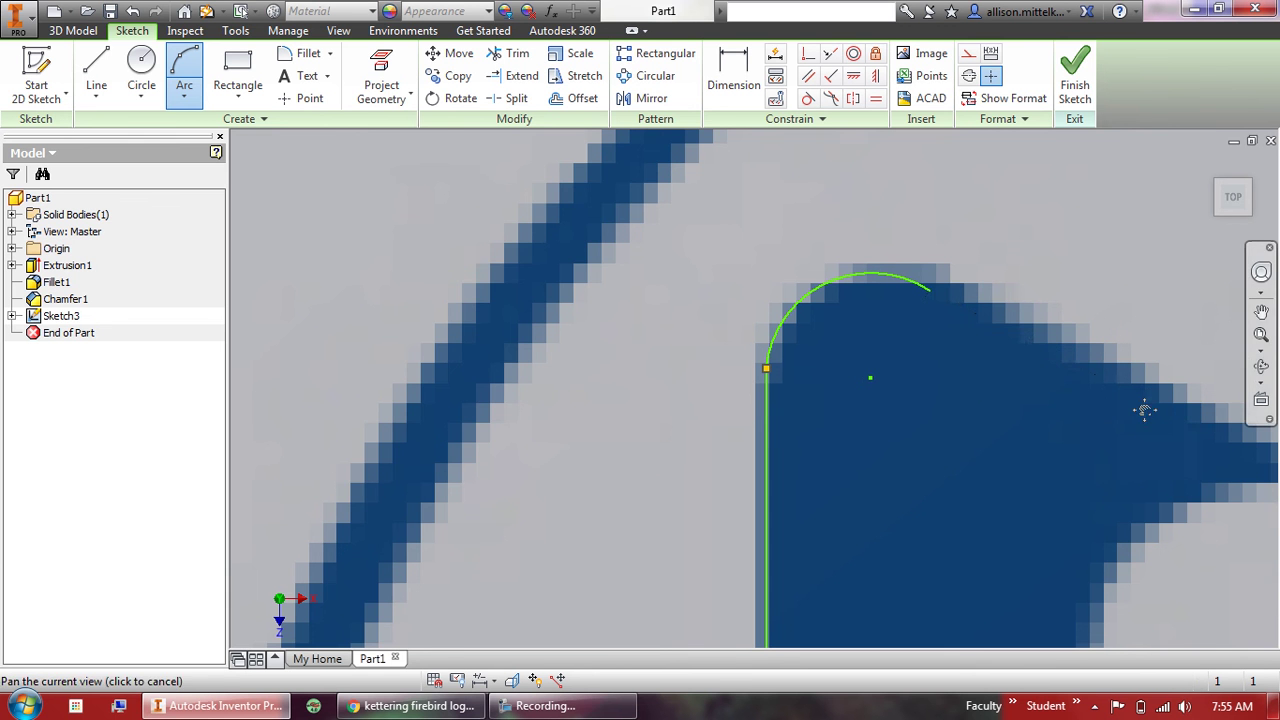
left_click_drag(1145, 410, 861, 342)
left_click(650, 222)
left_click(1045, 410)
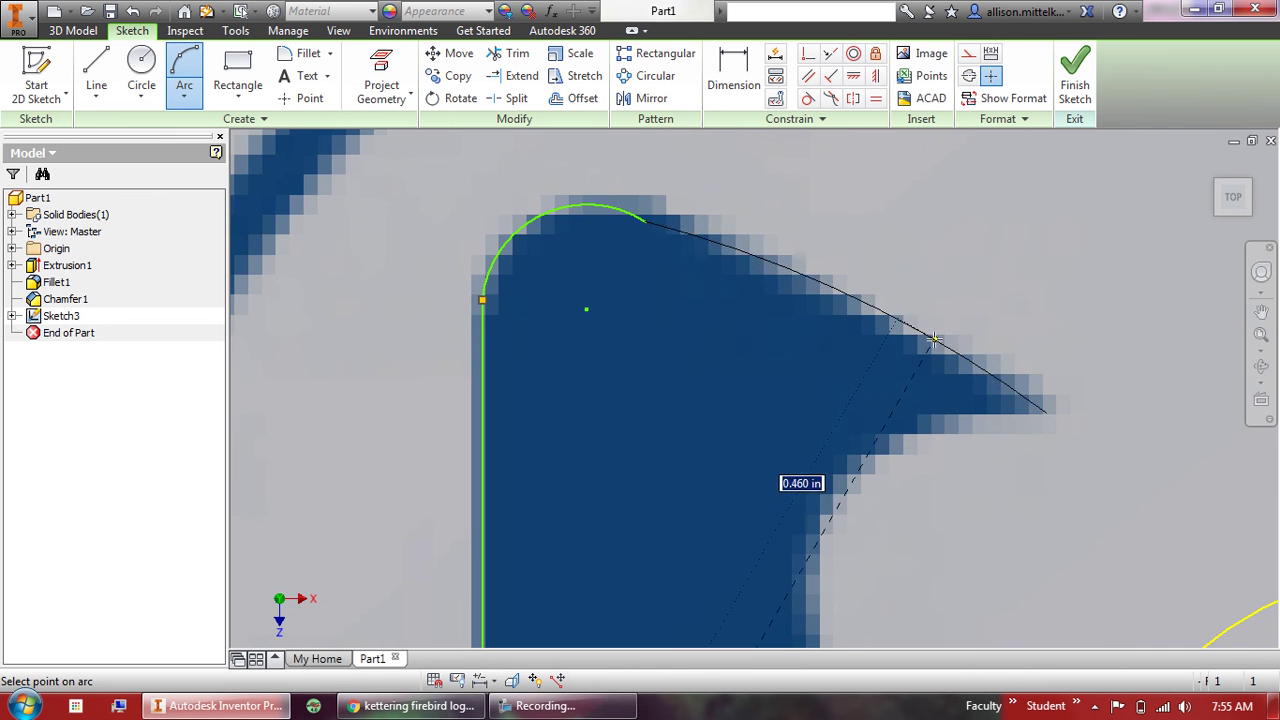
left_click(933, 340)
left_click(1045, 410)
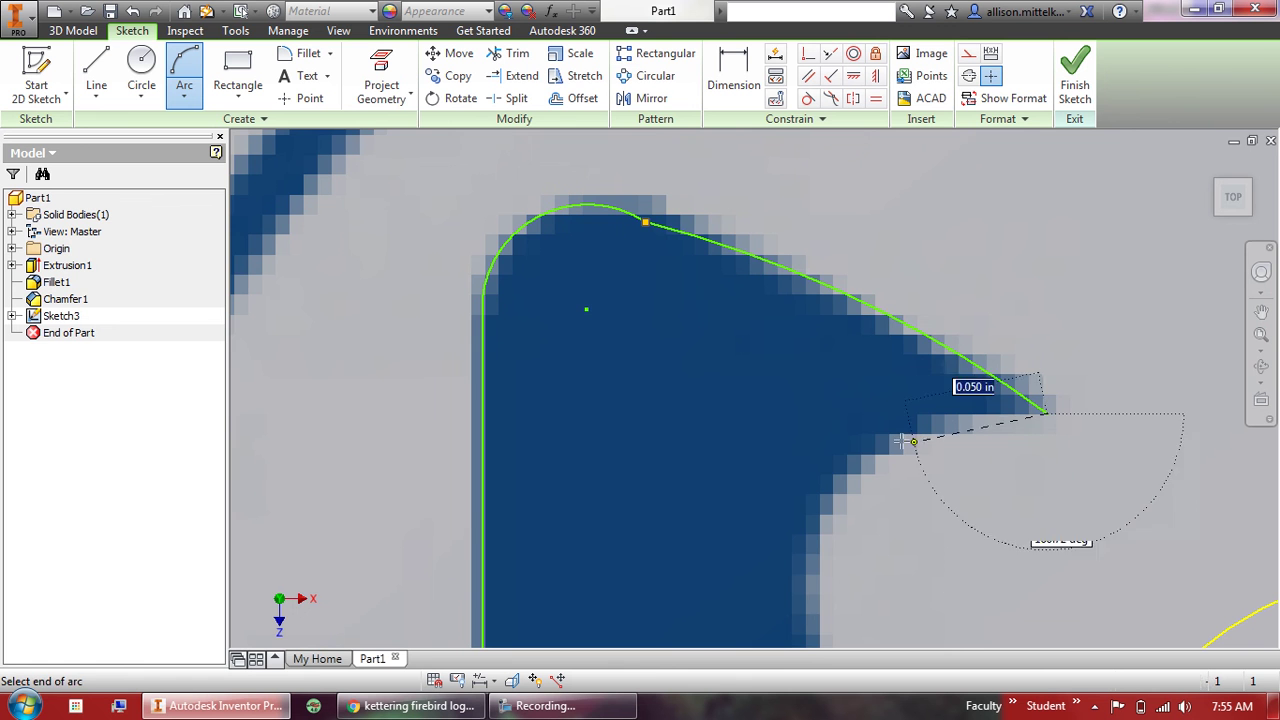
left_click(847, 455)
left_click(940, 418)
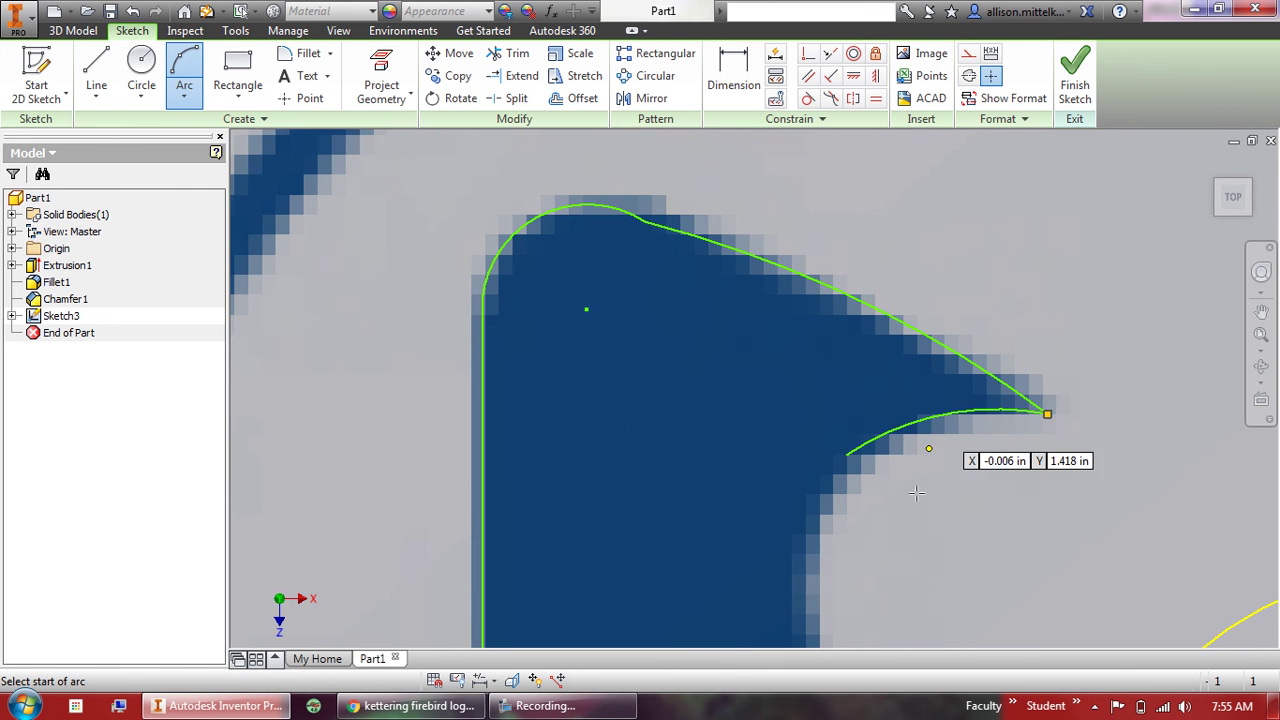
Trace the throat with two more arcs curving down past the moon circle.
scroll(916, 492, "down", 3)
scroll(920, 380, "up", 2)
left_click(859, 350)
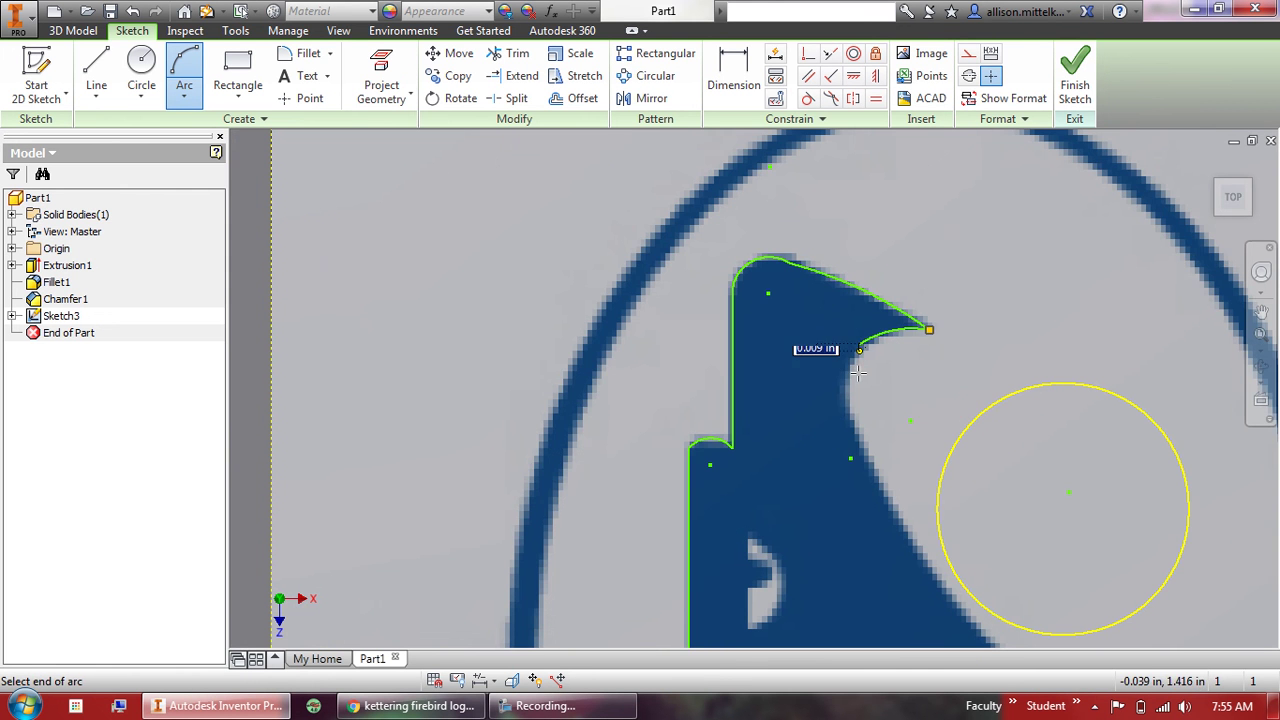
left_click(849, 414)
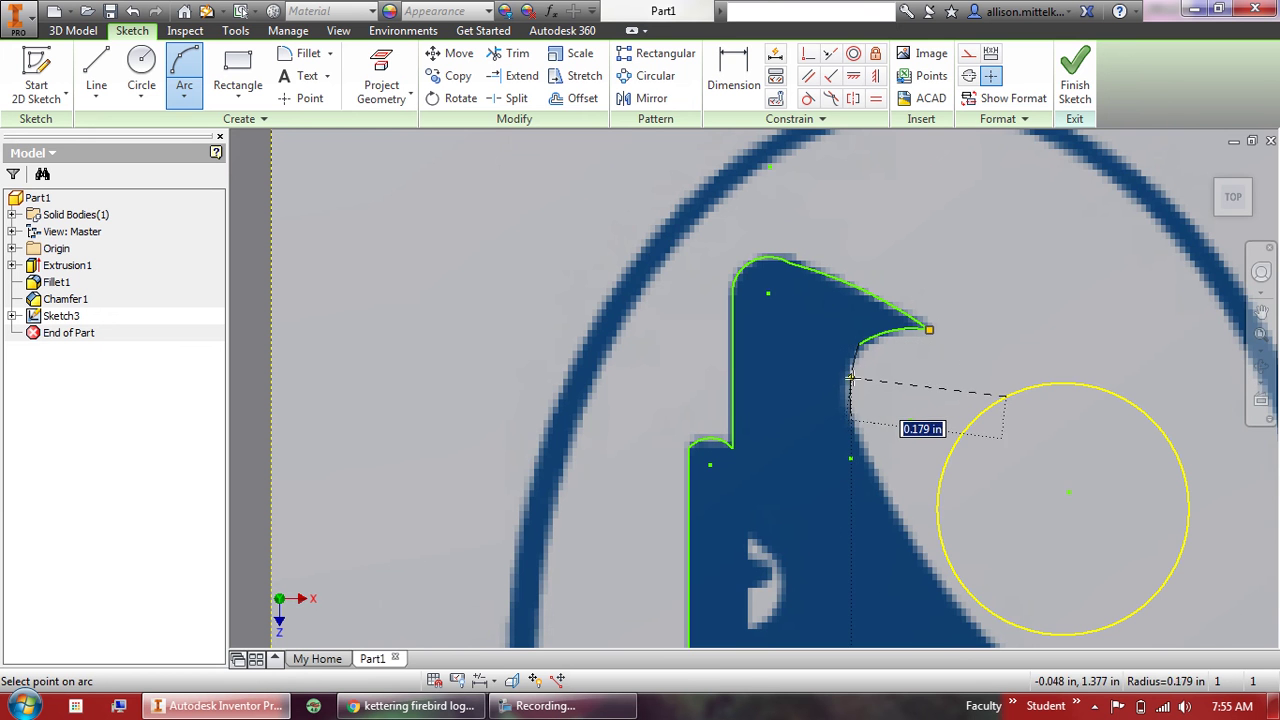
left_click(845, 385)
scroll(777, 414, "down", 3)
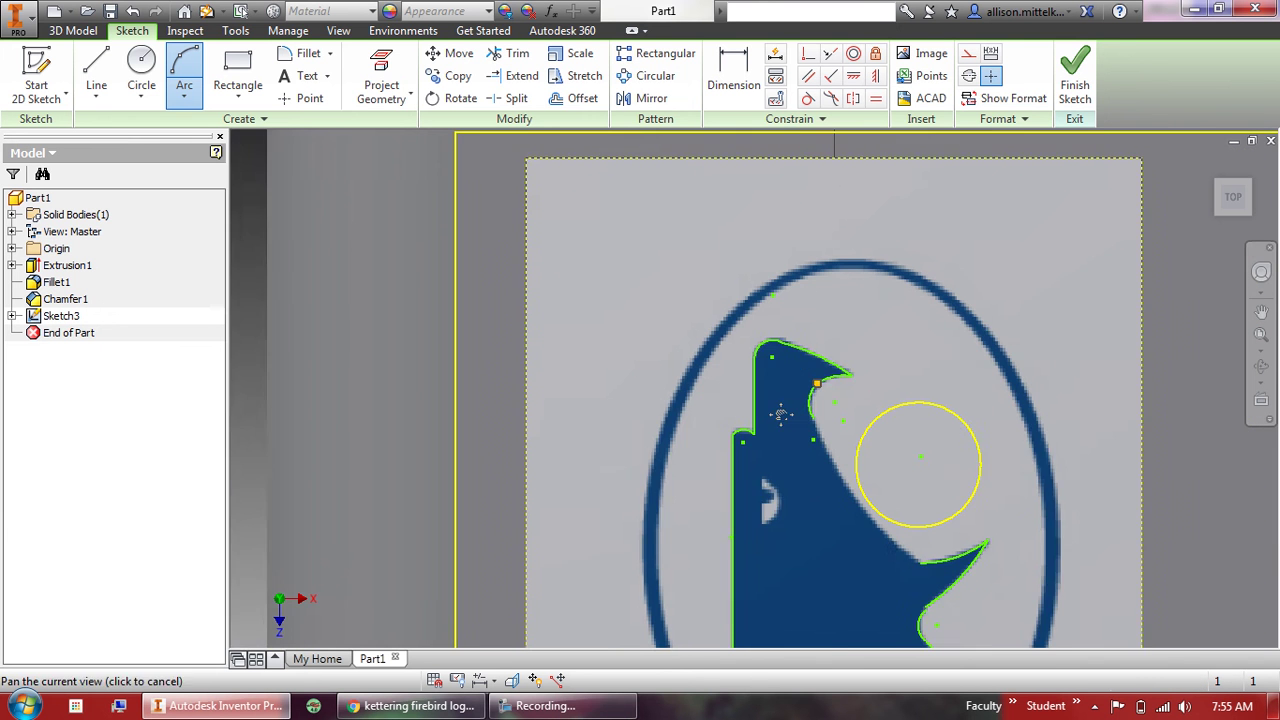
scroll(777, 400, "up", 2)
left_click(775, 367)
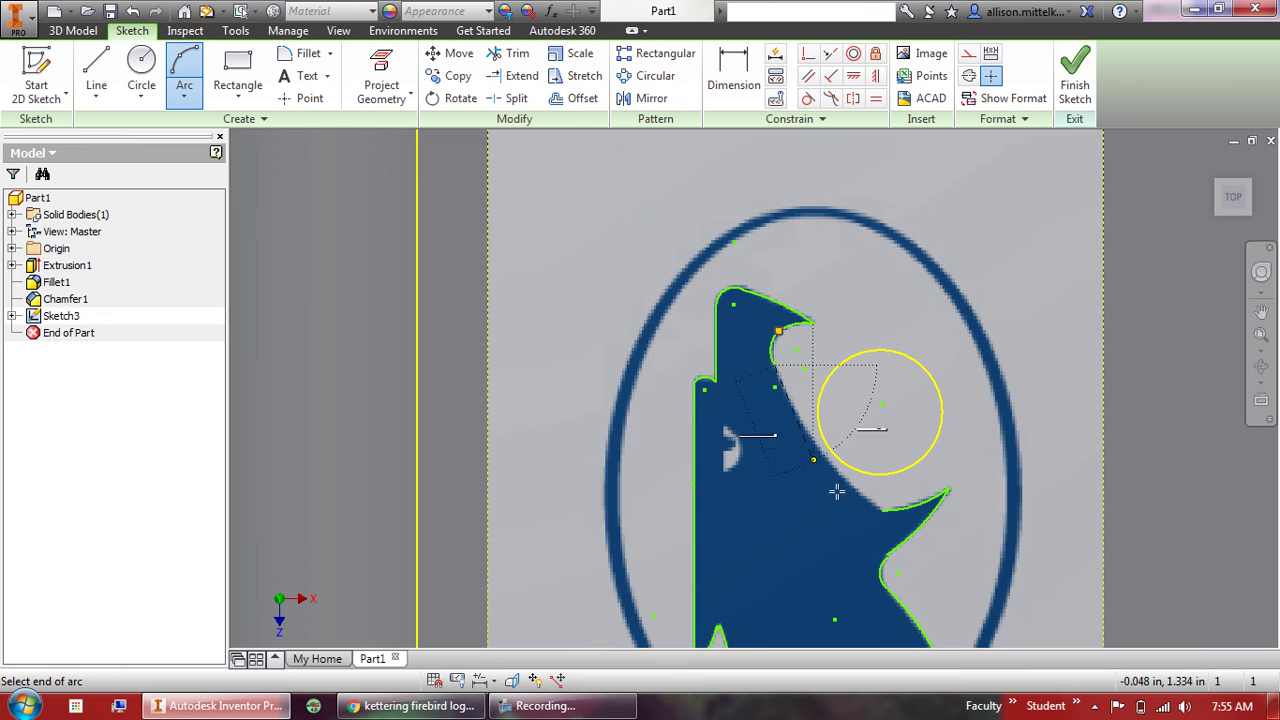
left_click(833, 468)
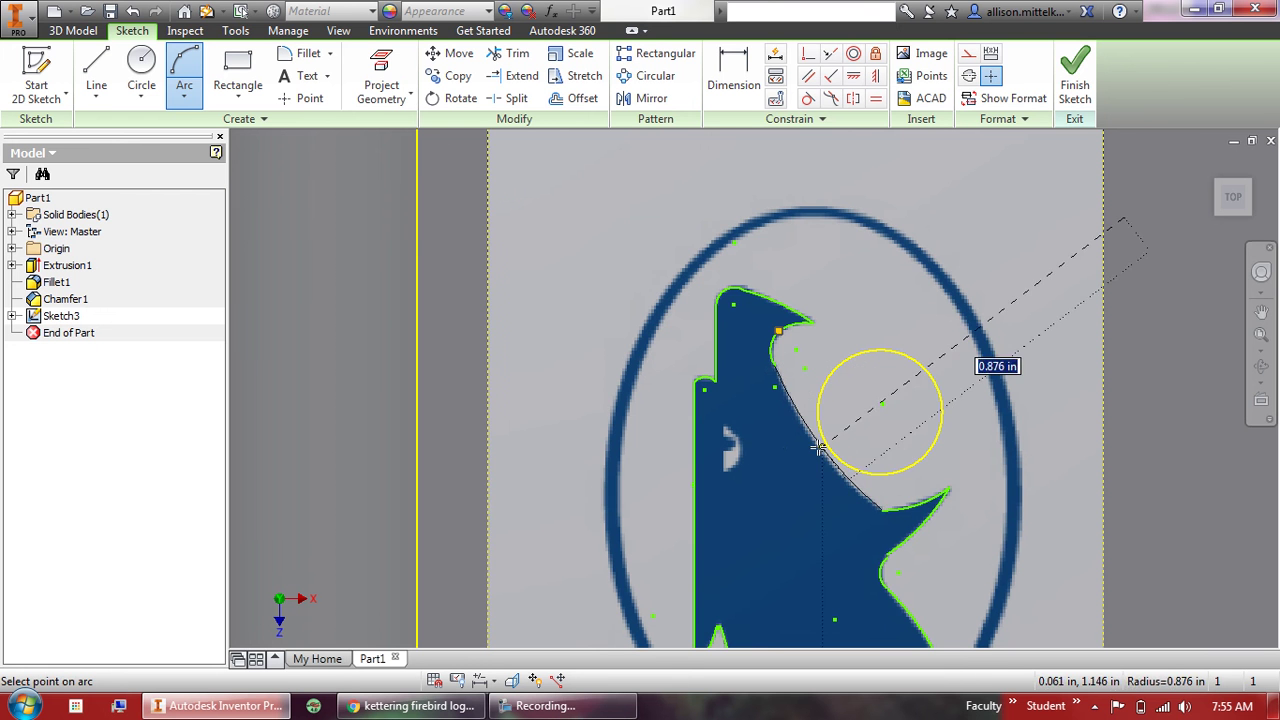
left_click(833, 462)
scroll(1010, 480, "down", 4)
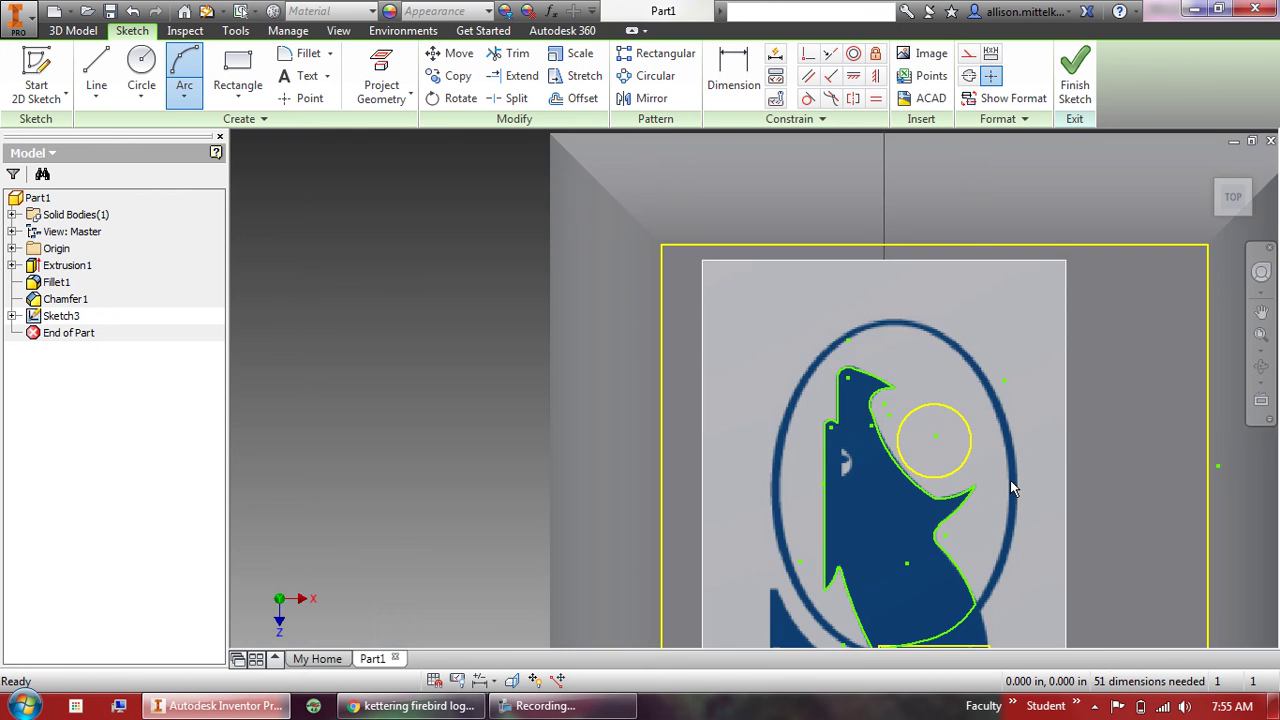
Delete the inserted Firebird logo image, leaving only the traced outline.
key("Escape")
scroll(903, 290, "up", 3)
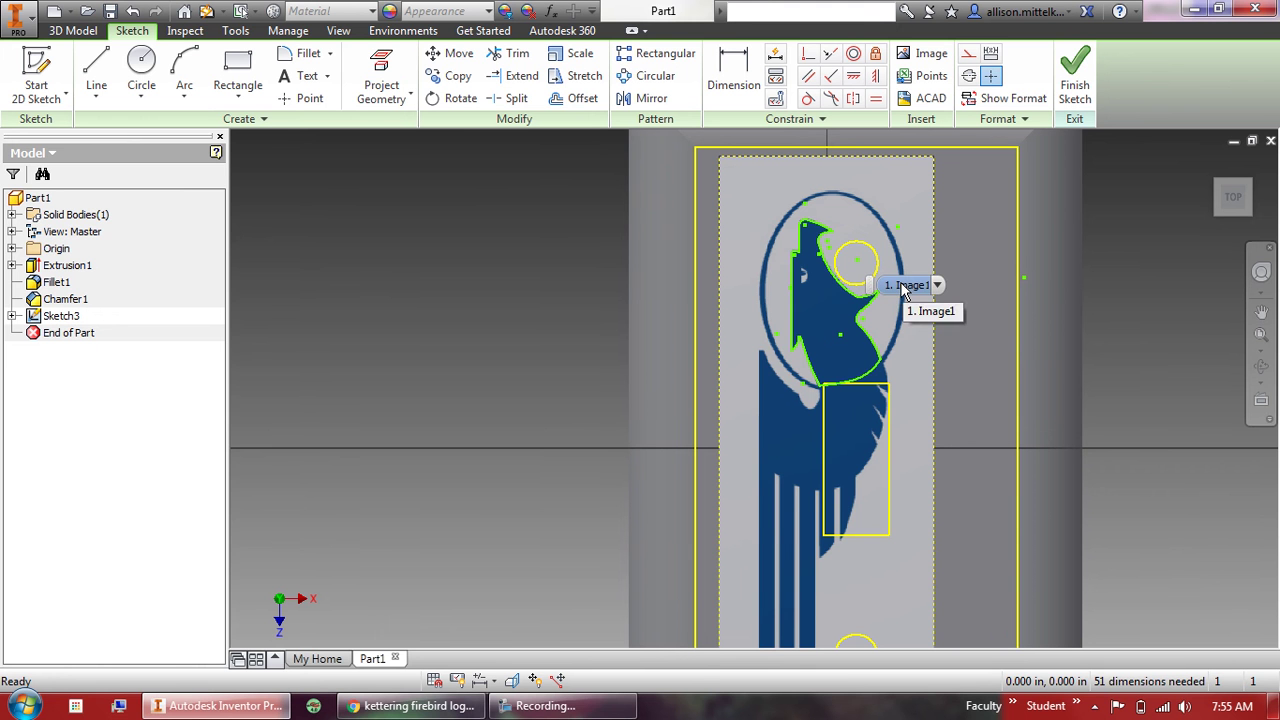
right_click(757, 479)
left_click(760, 480)
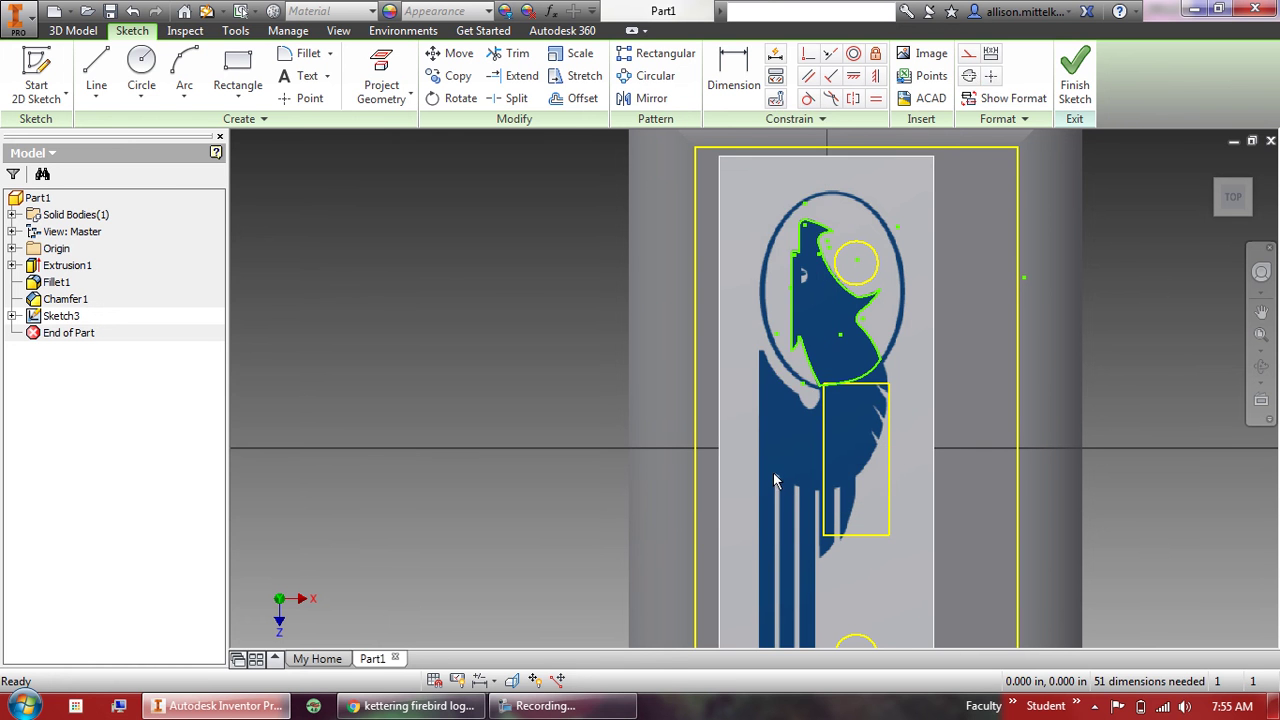
right_click(778, 484)
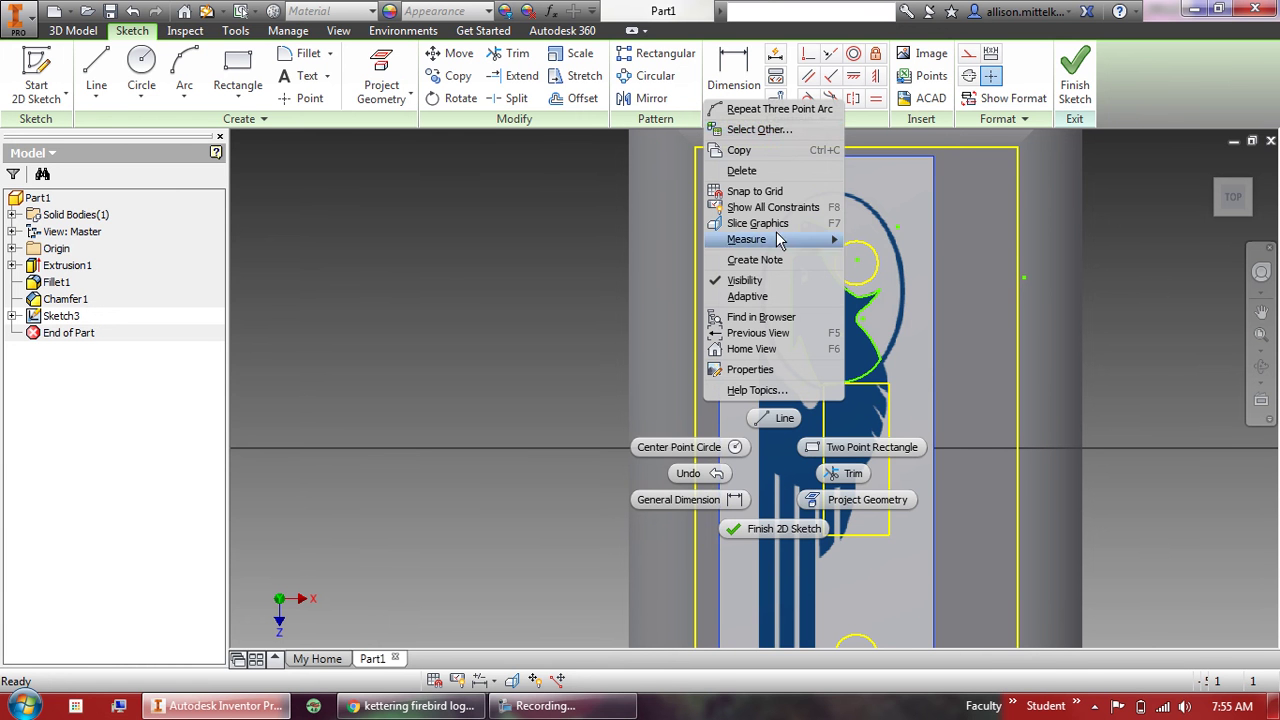
left_click(776, 170)
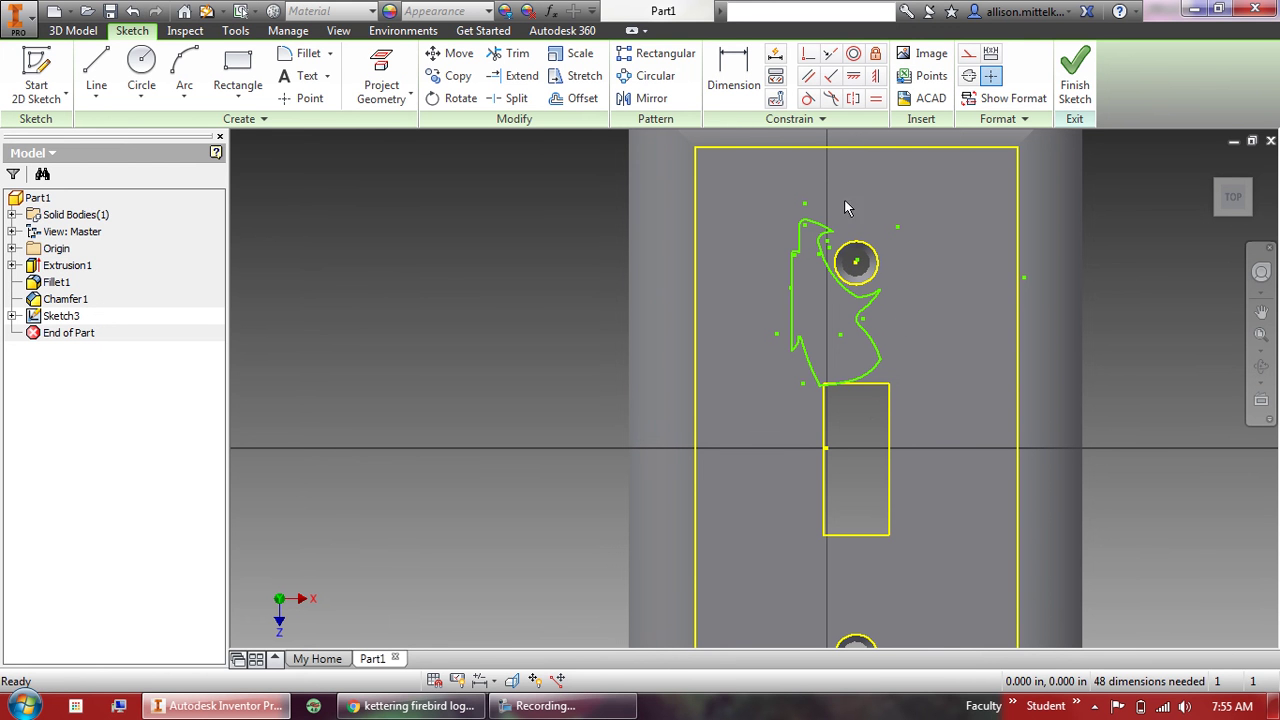
Nudge the outline's corner point and trim the arc piece crossing the opening's top-left corner.
scroll(868, 415, "up", 2)
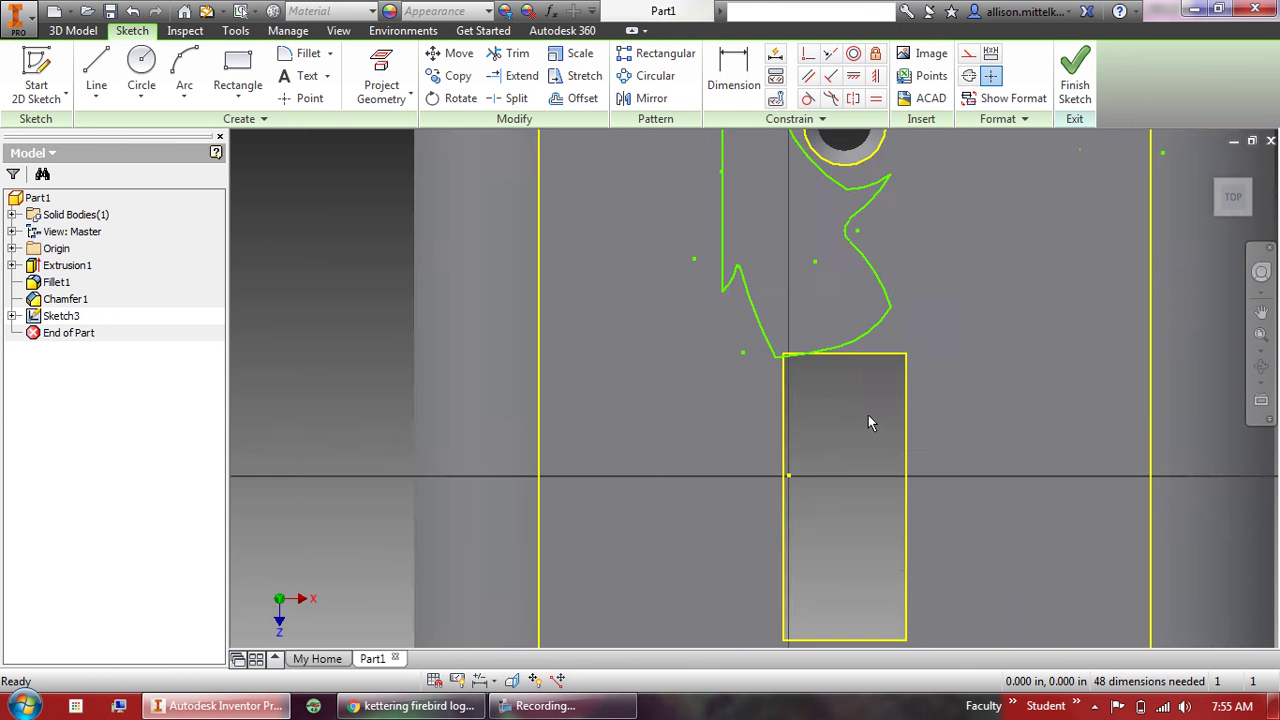
scroll(868, 415, "up", 2)
scroll(731, 287, "up", 4)
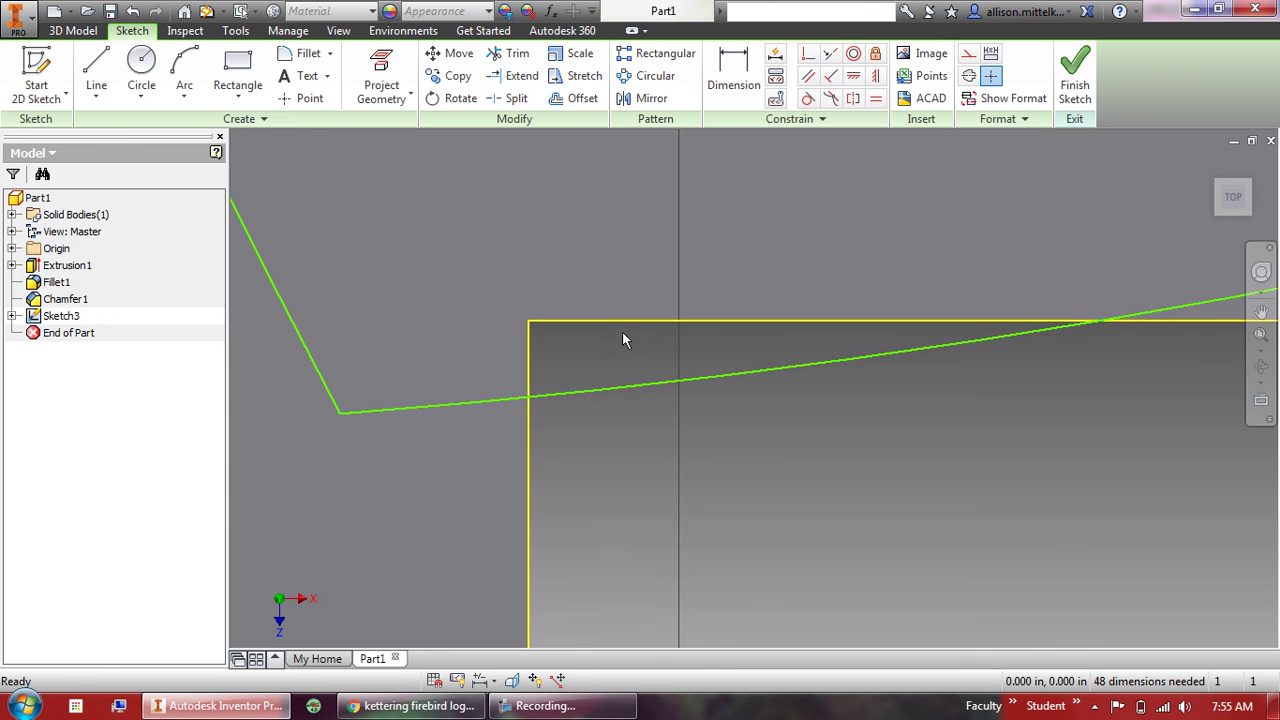
scroll(623, 337, "down", 4)
scroll(645, 395, "down", 2)
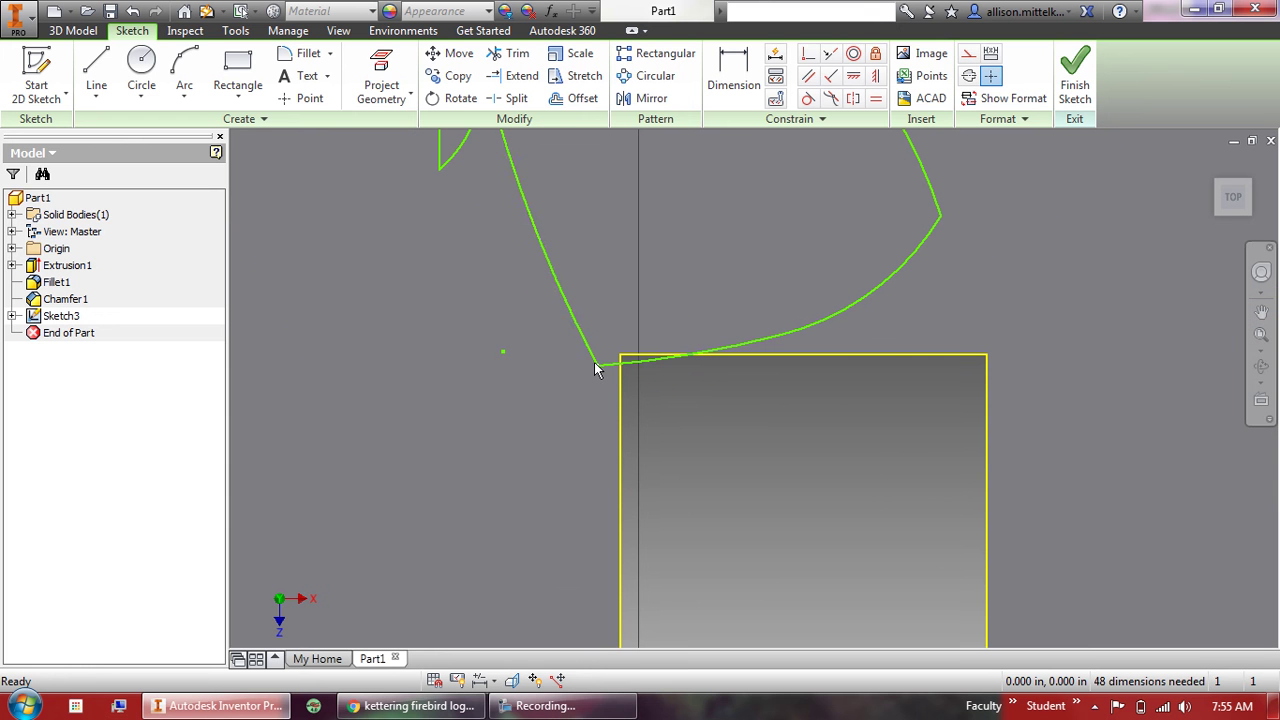
mouse_move(599, 369)
left_mouse_down()
mouse_move(597, 352)
mouse_move(596, 366)
left_mouse_up()
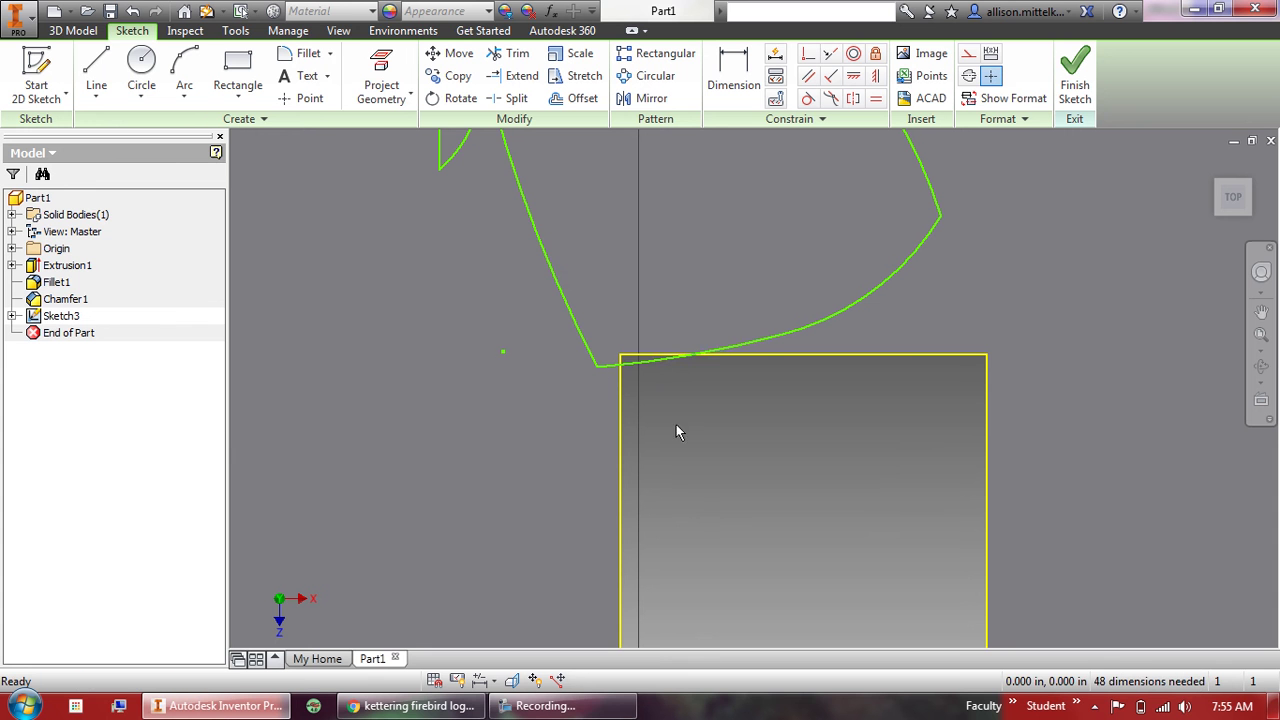
left_click(517, 55)
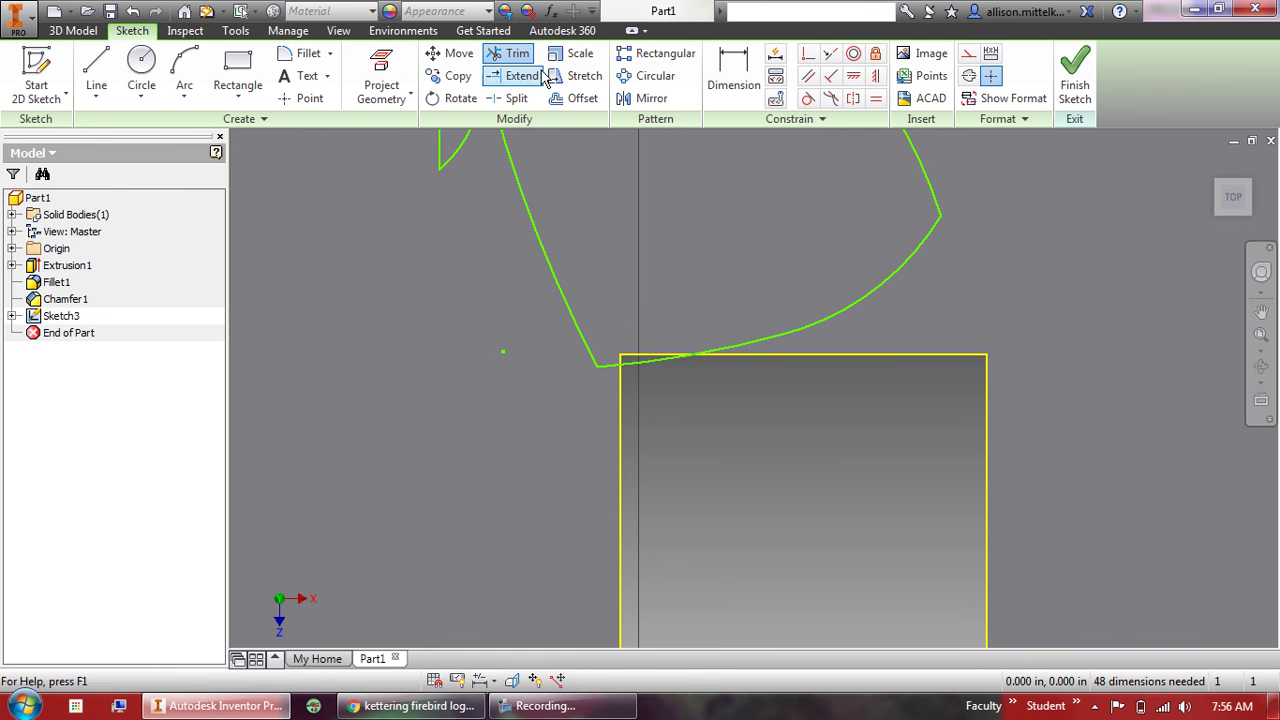
left_click(638, 368)
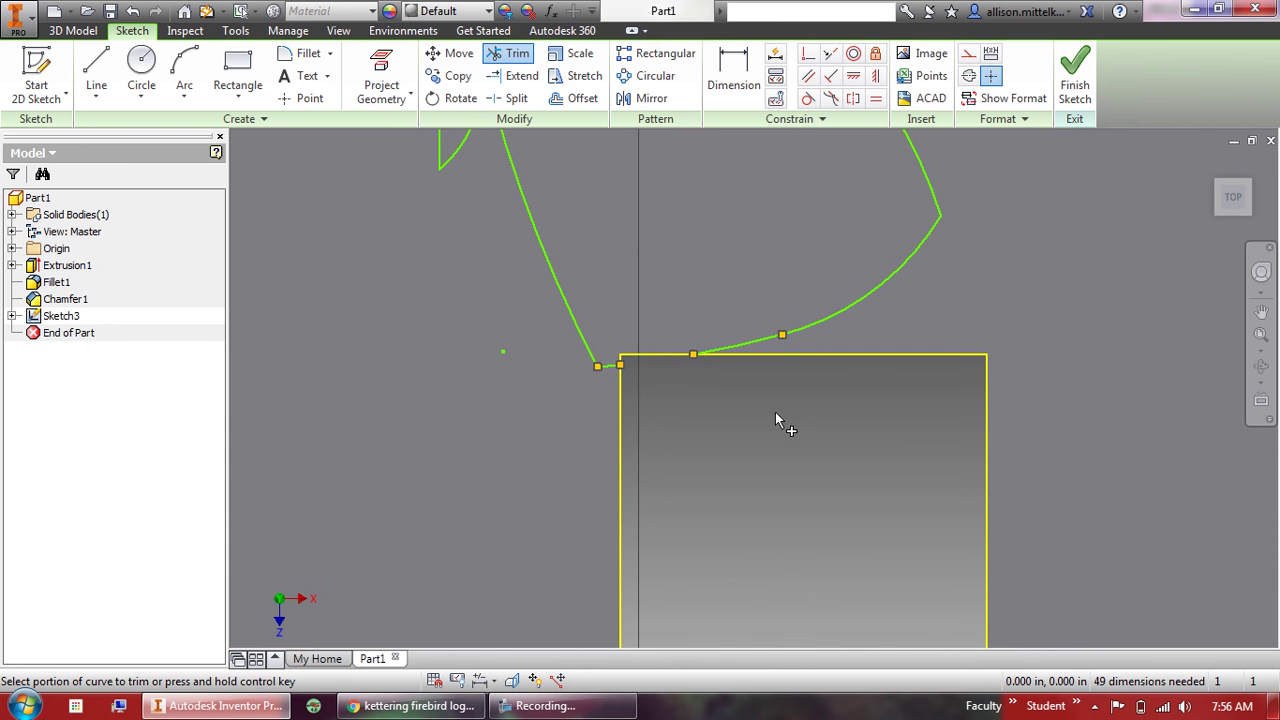
key("Escape")
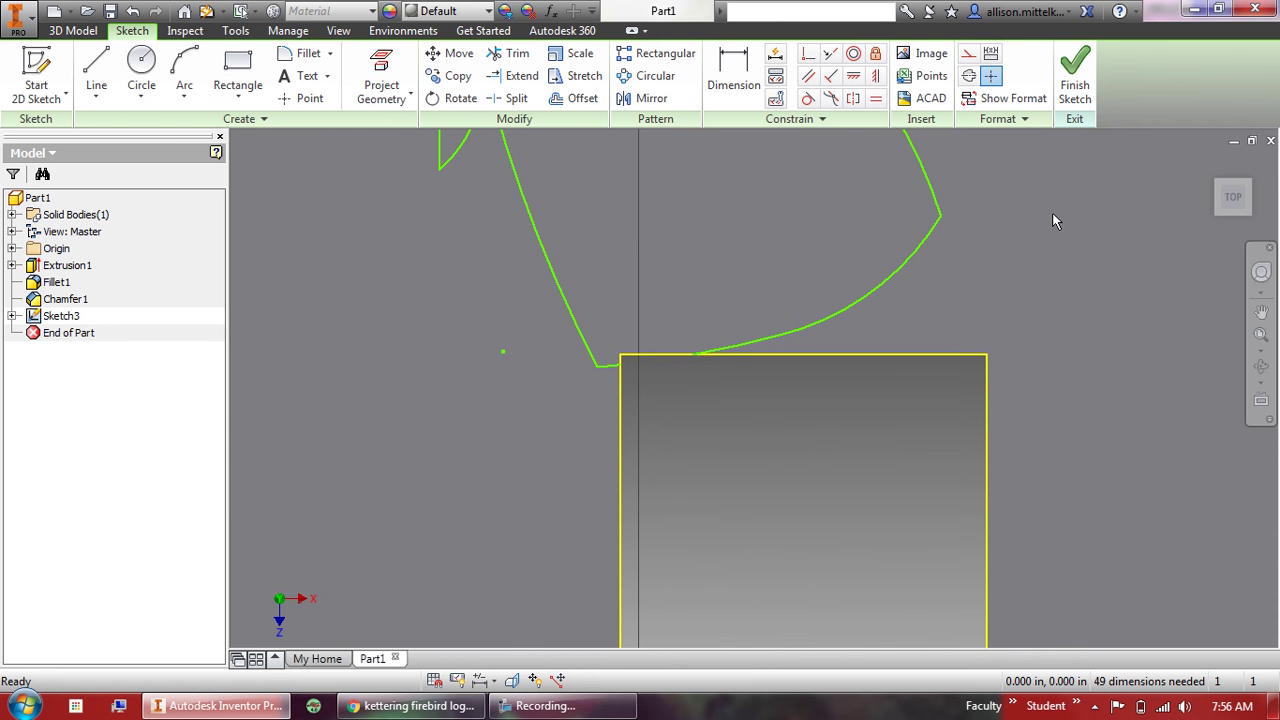
Finish Sketch3 to see the traced firebird outline on the plate in 3D.
scroll(1052, 220, "down", 3)
scroll(1050, 218, "down", 2)
scroll(1030, 190, "up", 2)
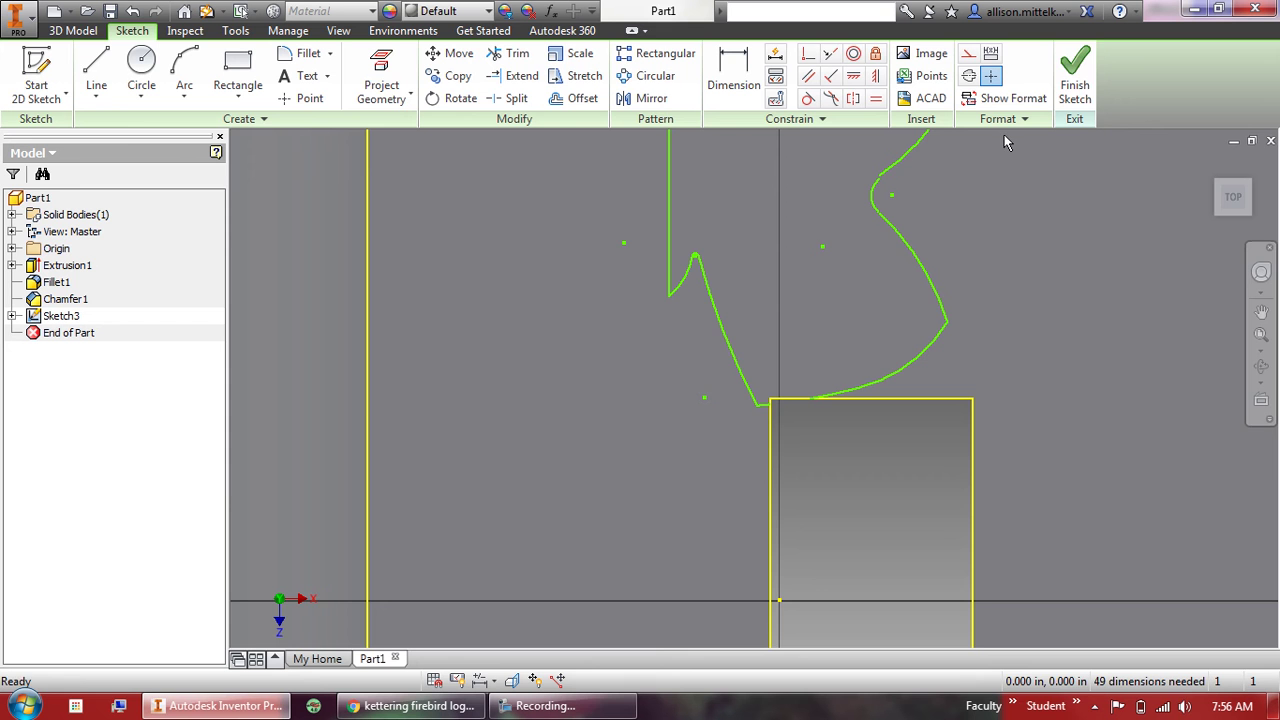
left_click(1070, 82)
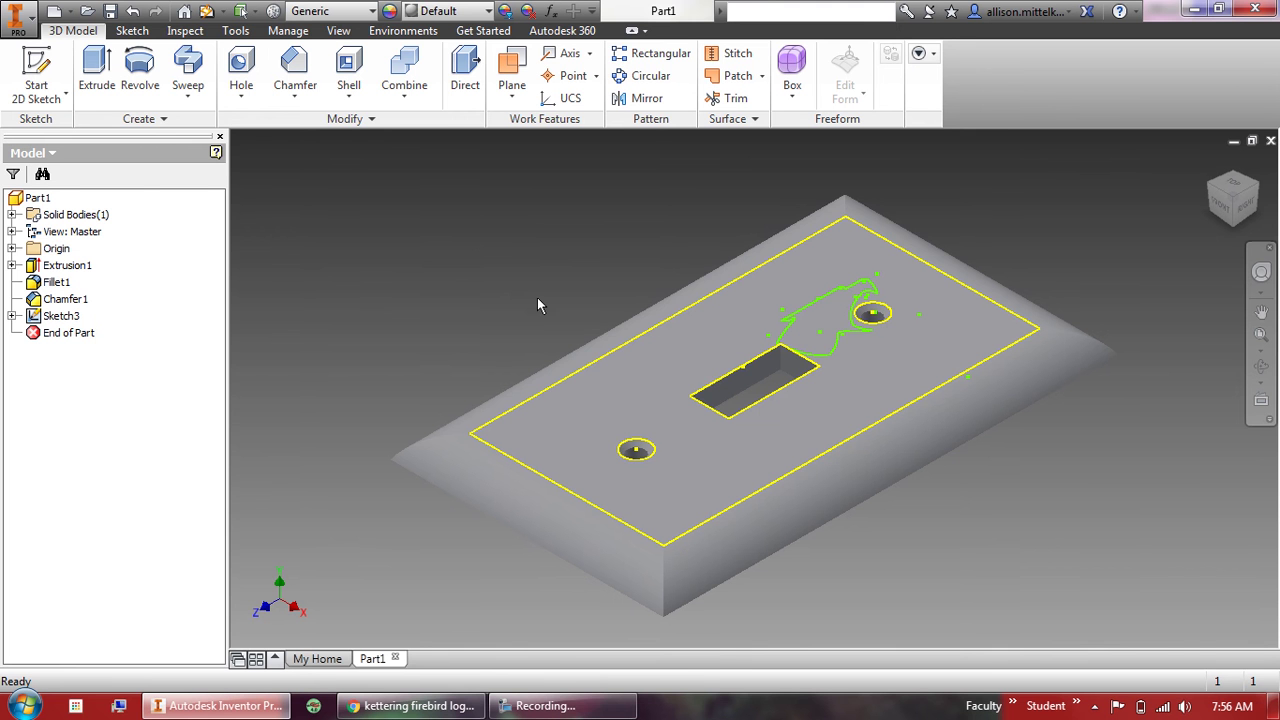
Cancel a trial extrusion and reopen Sketch3 for editing, selecting the outline curves.
left_click(97, 70)
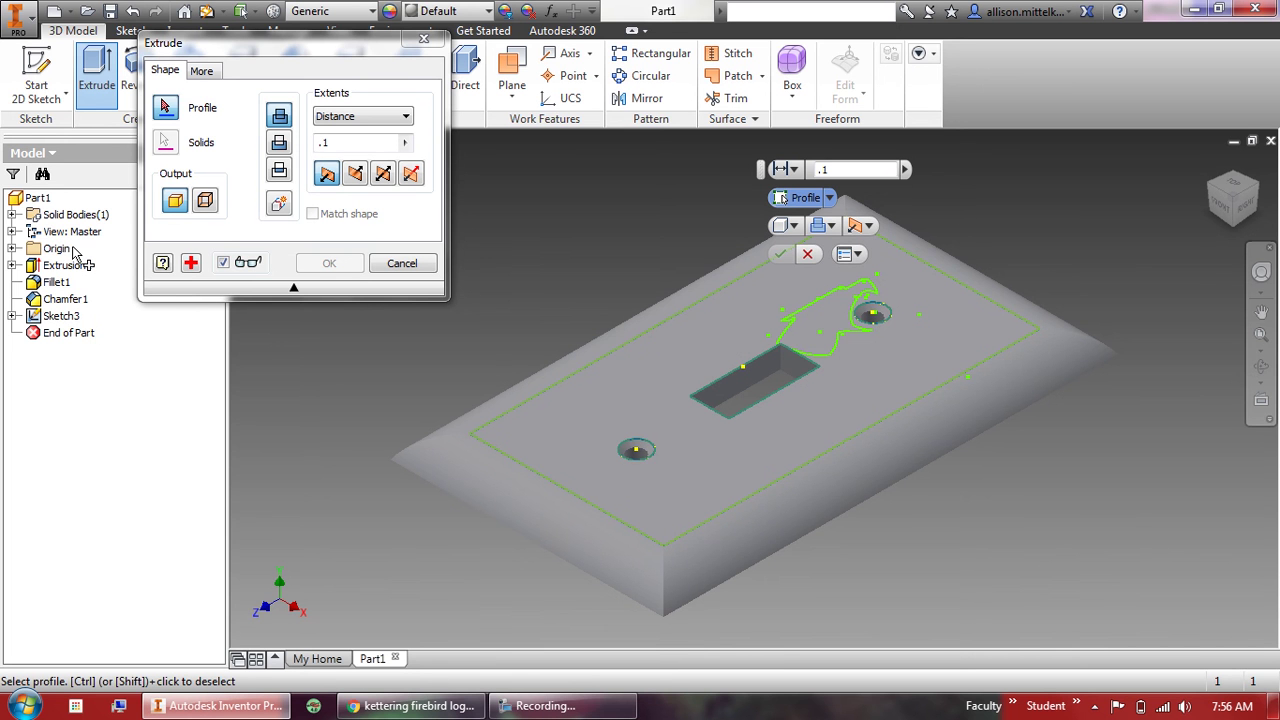
left_click(420, 264)
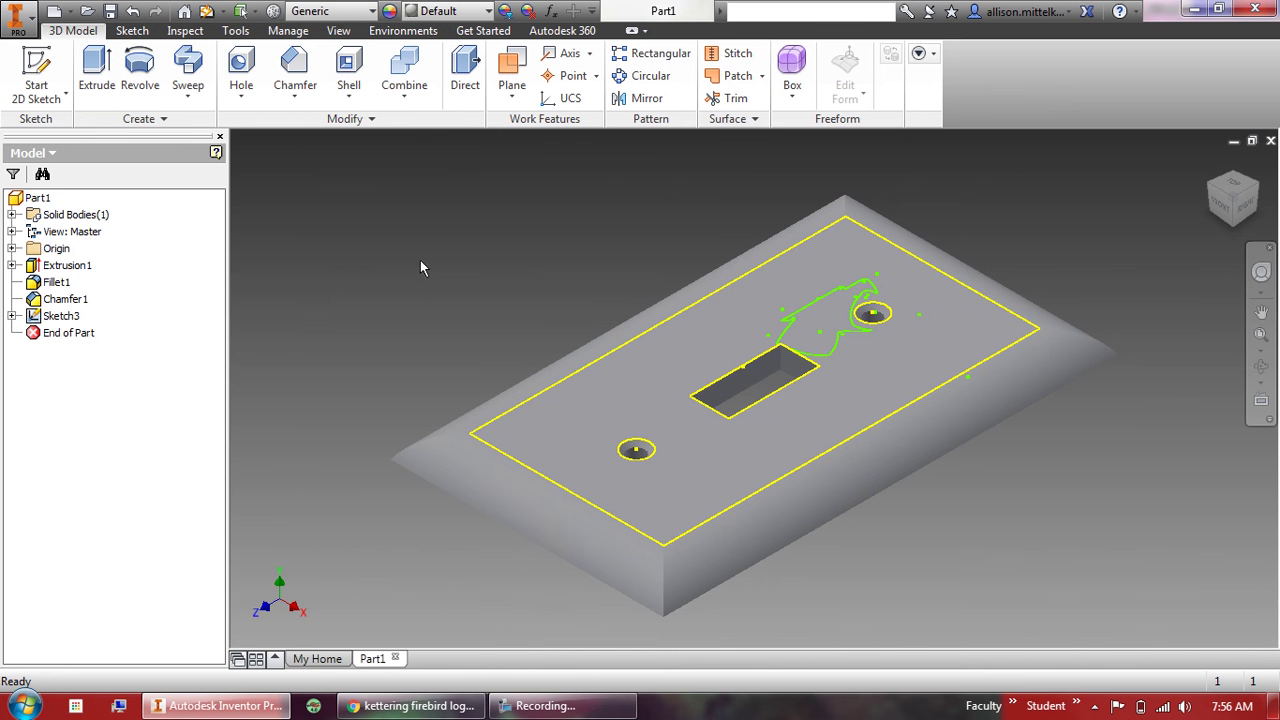
double_click(34, 317)
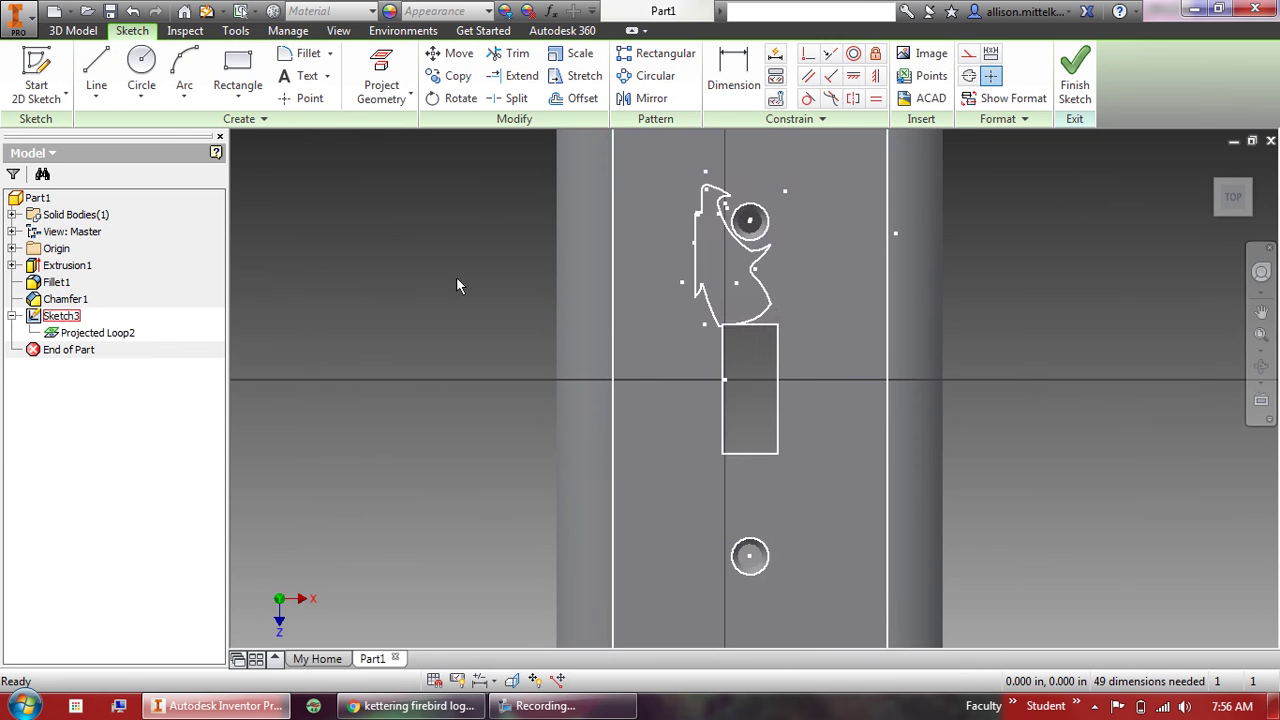
scroll(790, 258, "down", 10)
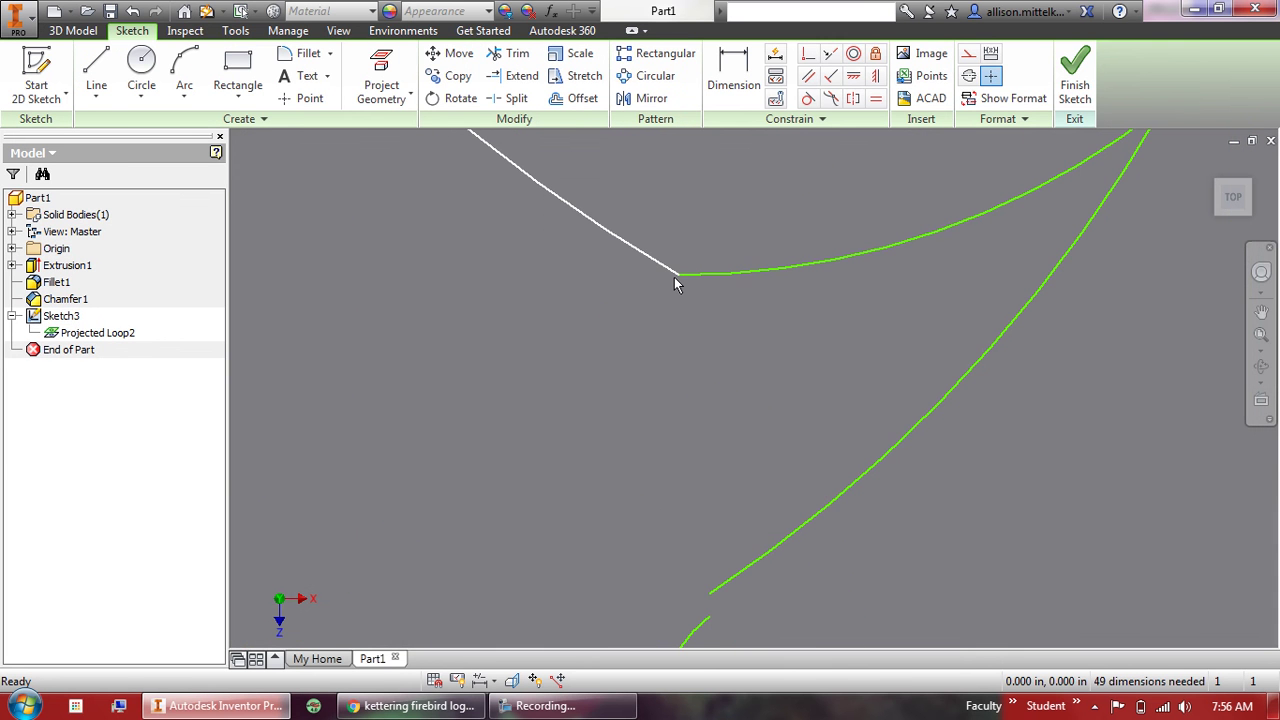
left_click(675, 277)
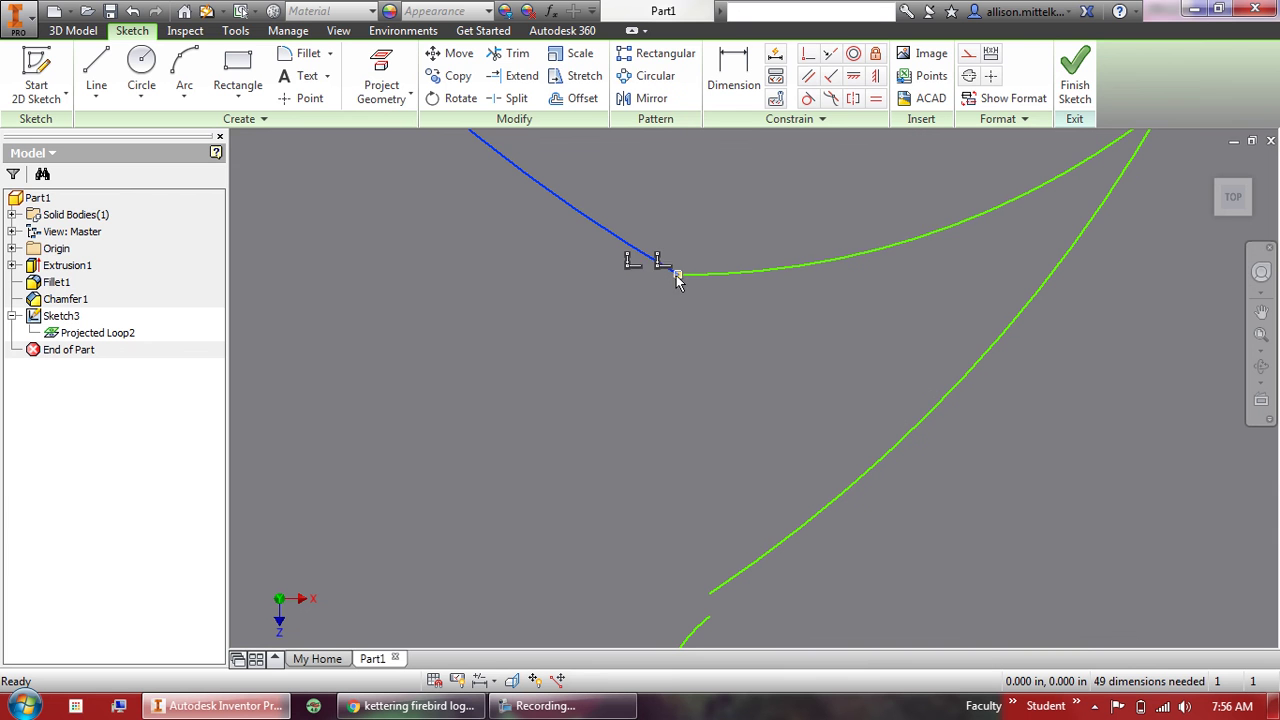
mouse_move(676, 282)
left_click(767, 276)
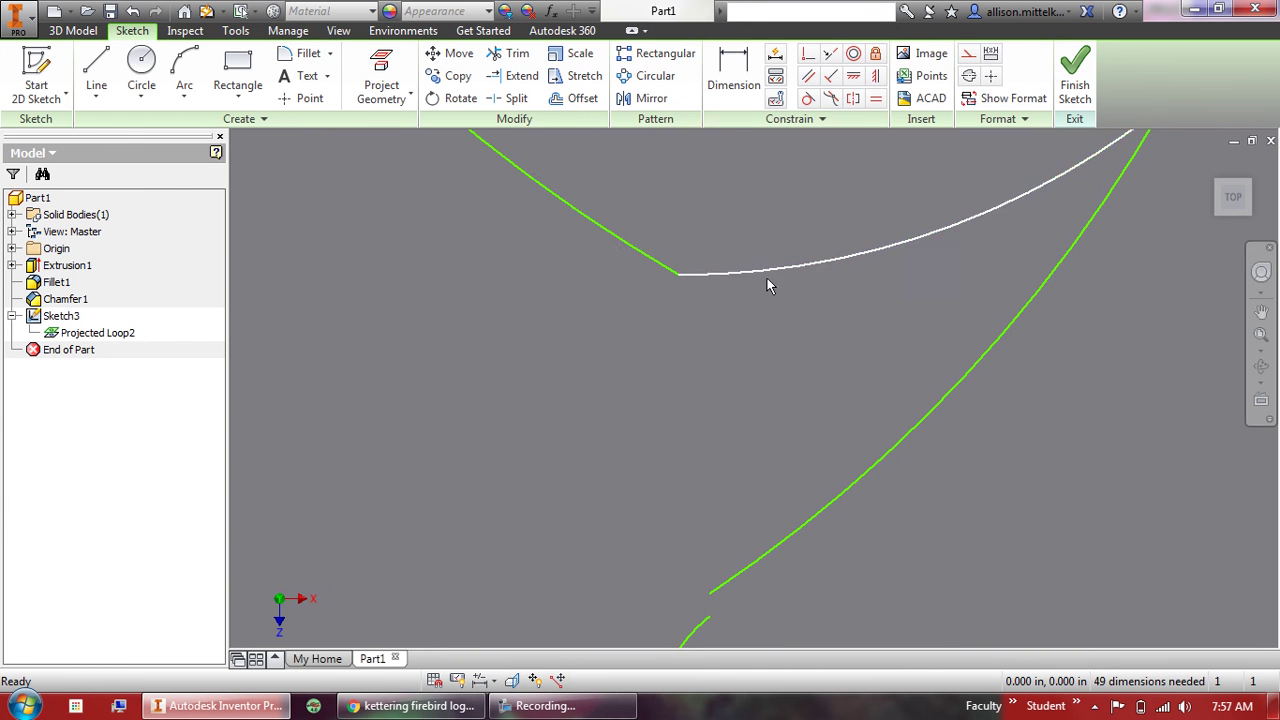
Drag the open arc's endpoint onto the adjoining line's end to close the gap.
mouse_move(773, 271)
middle_mouse_down()
mouse_move(628, 443)
mouse_move(671, 463)
middle_mouse_up()
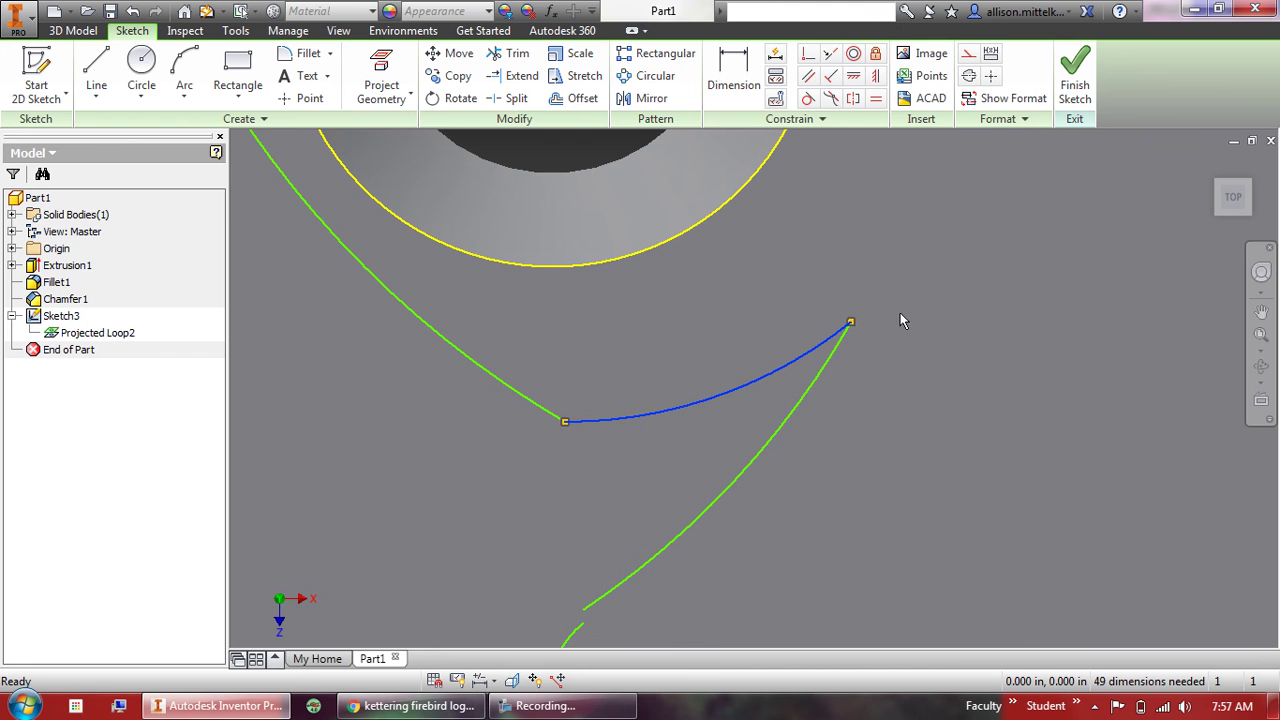
left_click(828, 392)
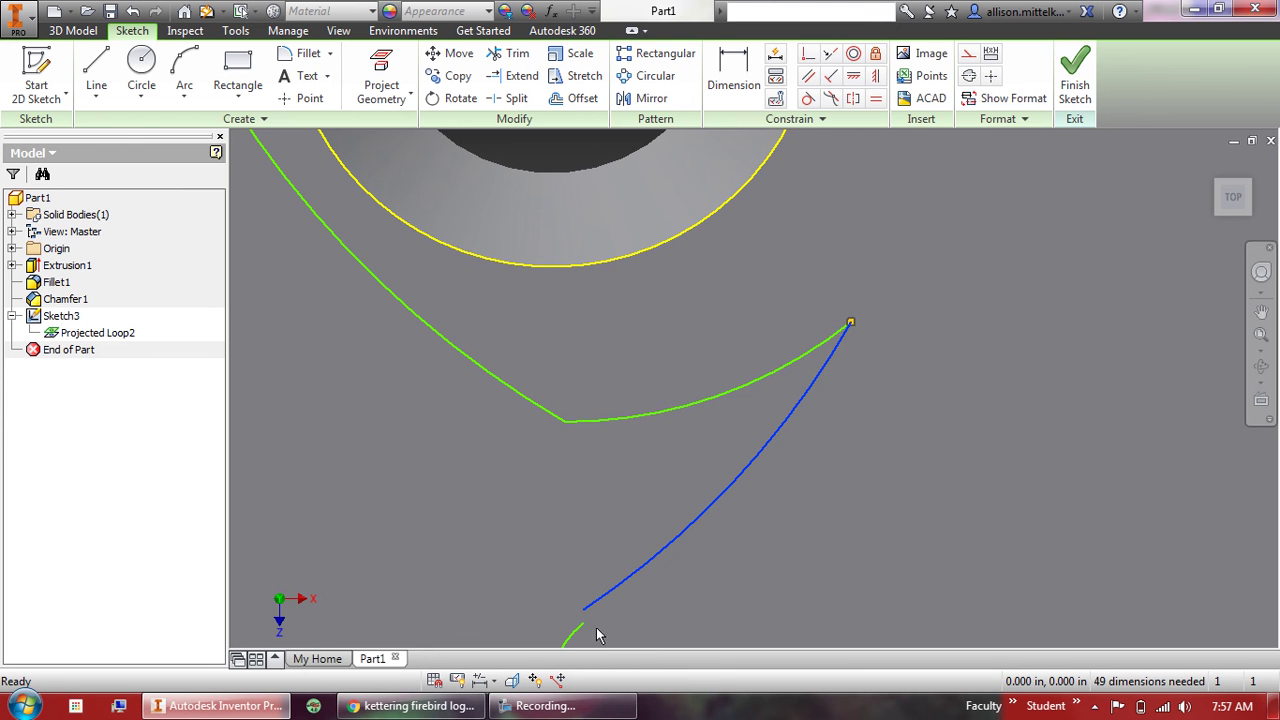
scroll(600, 640, "up", 3)
middle_click_drag(600, 640, 585, 477)
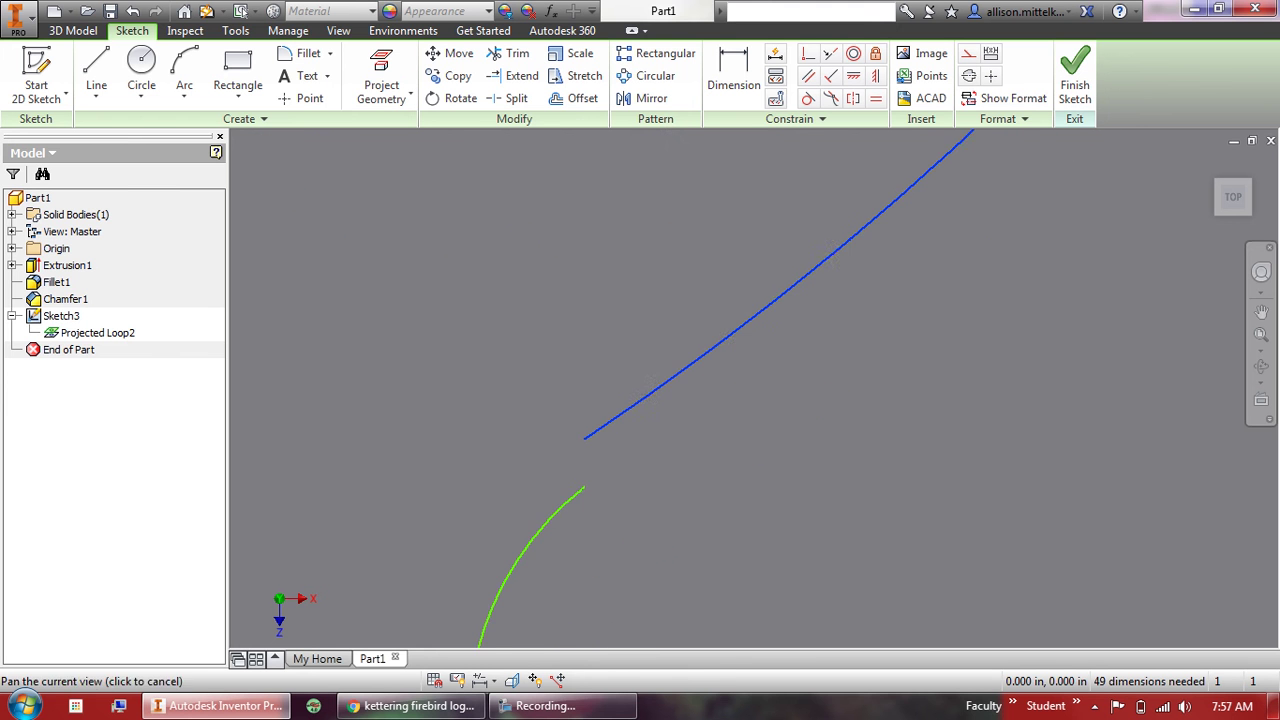
scroll(585, 479, "up", 2)
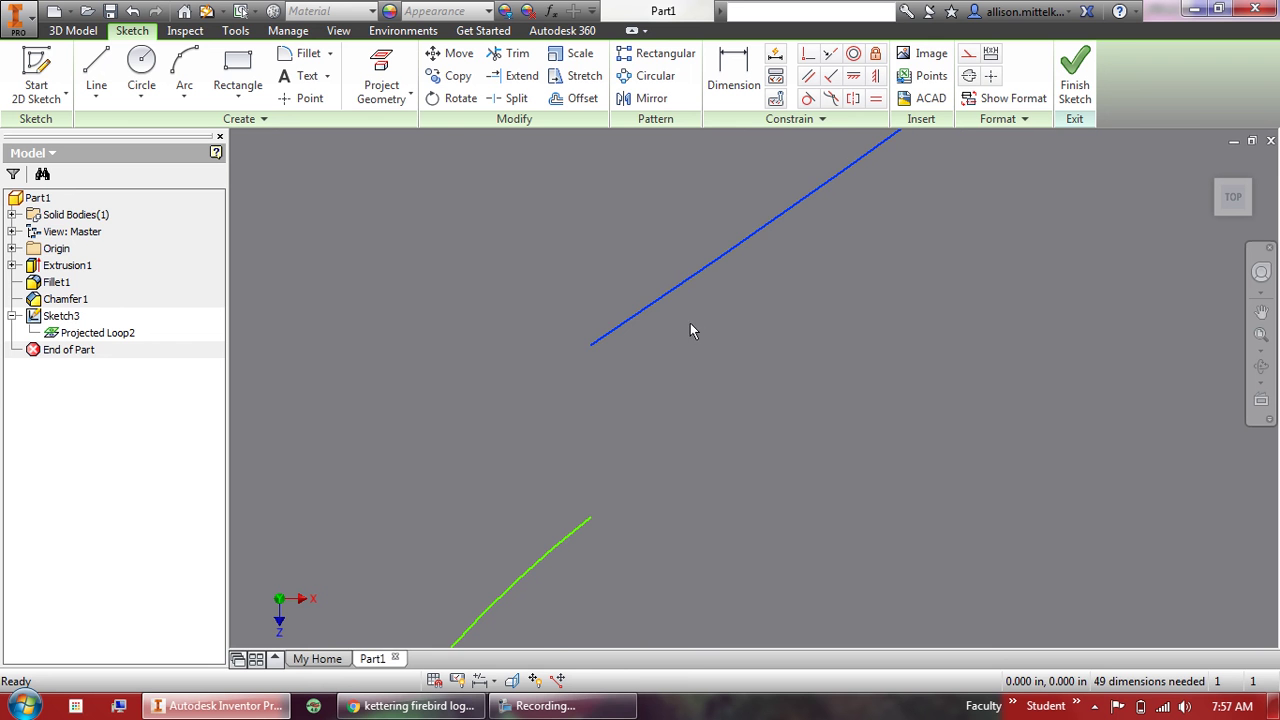
scroll(613, 520, "down", 3)
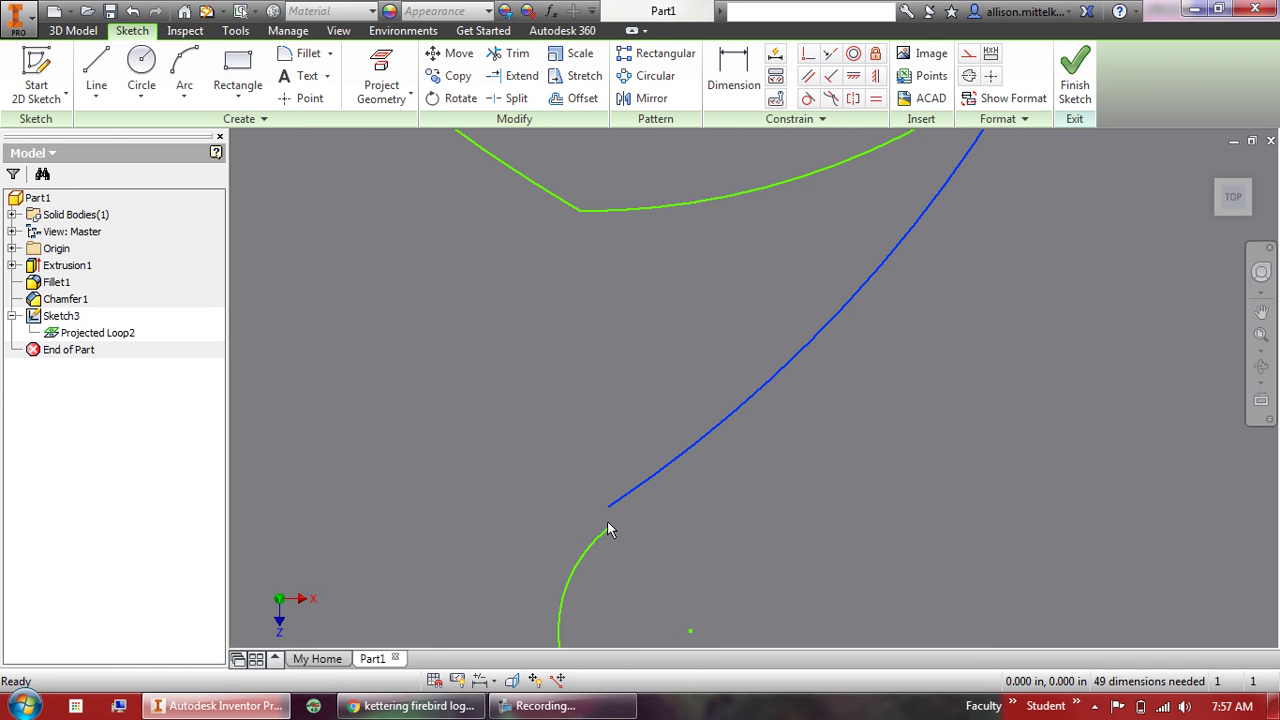
left_click_drag(609, 529, 608, 505)
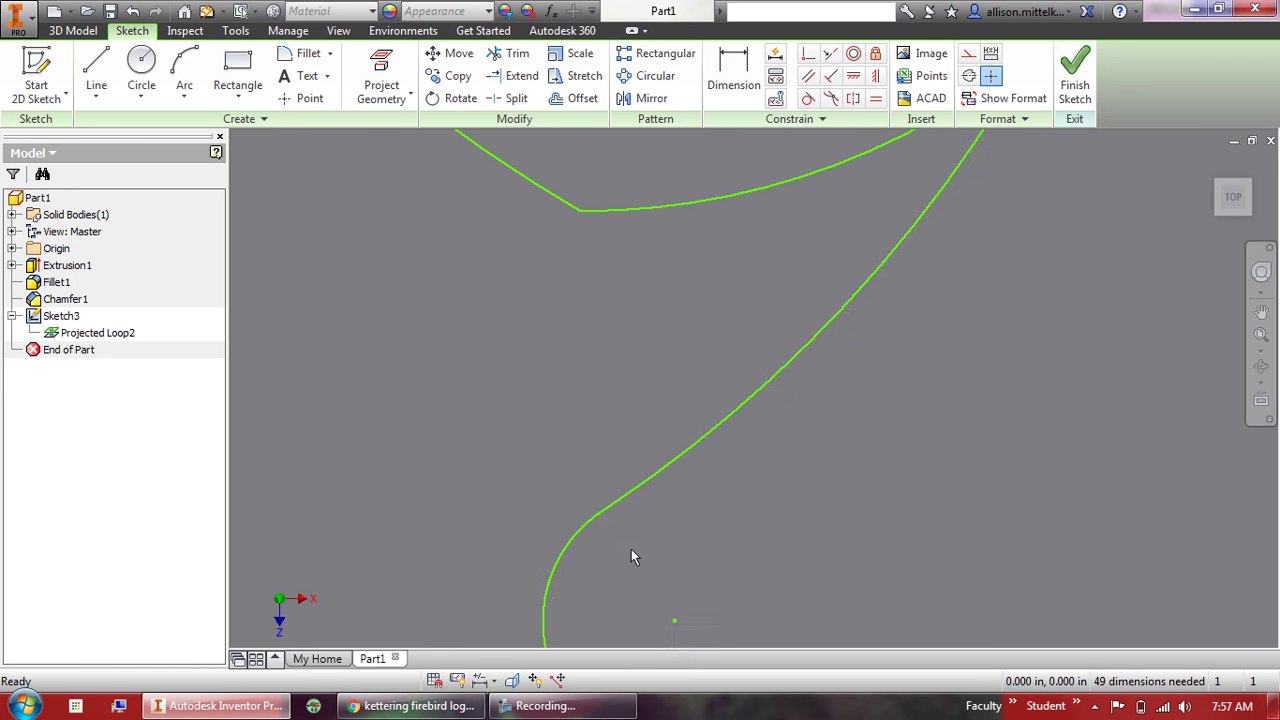
scroll(631, 549, "down", 3)
middle_click_drag(421, 335, 406, 243)
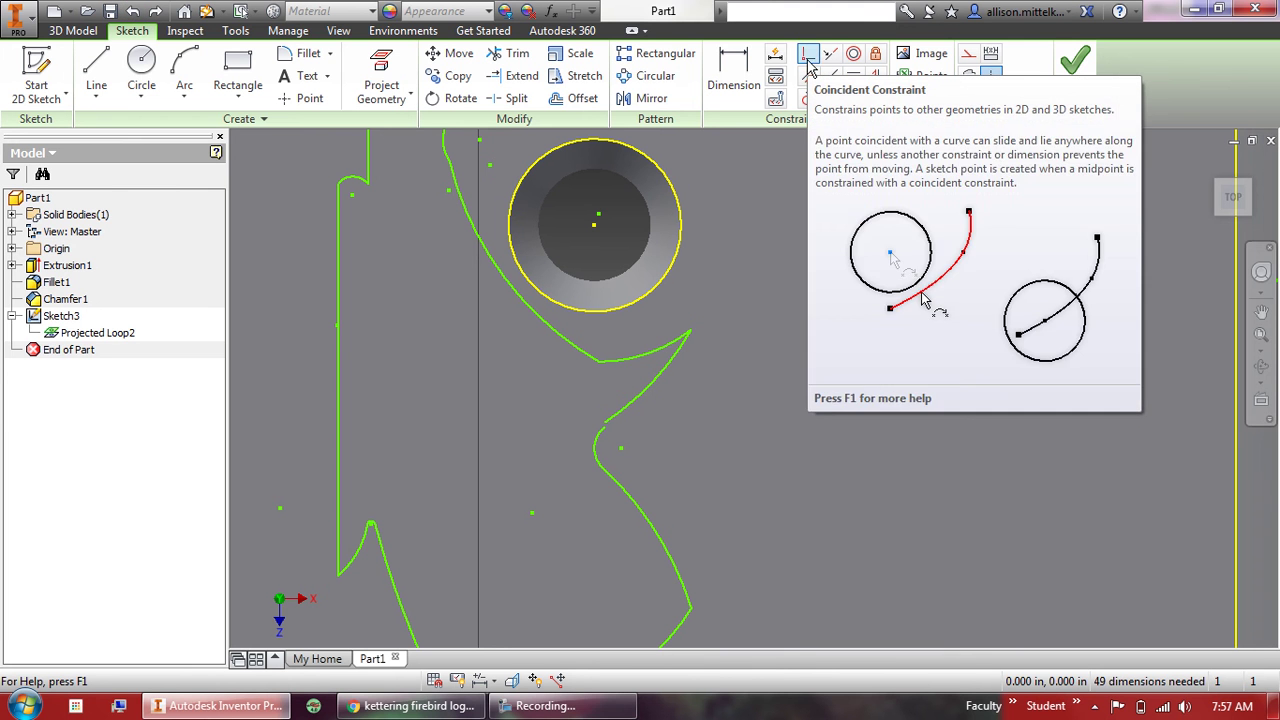
Apply a Coincident constraint joining the loose line end to the arc endpoint.
left_click(809, 55)
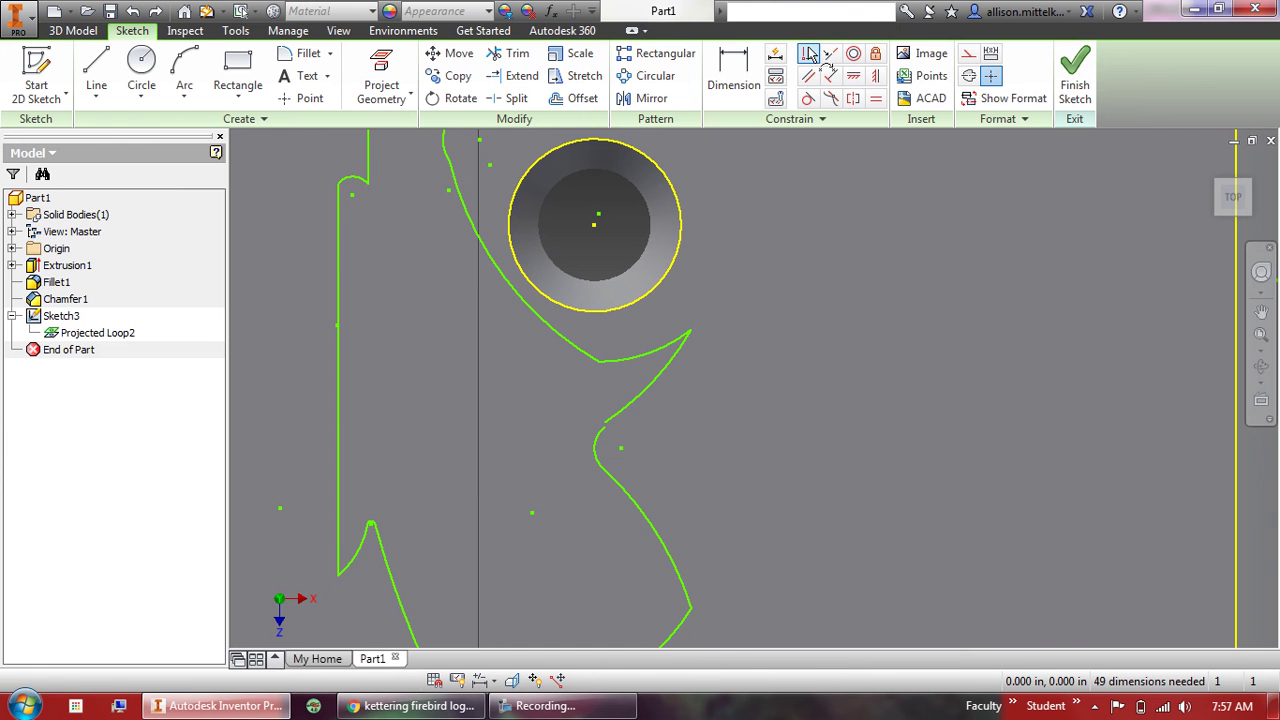
scroll(605, 432, "down", 5)
scroll(605, 414, "down", 2)
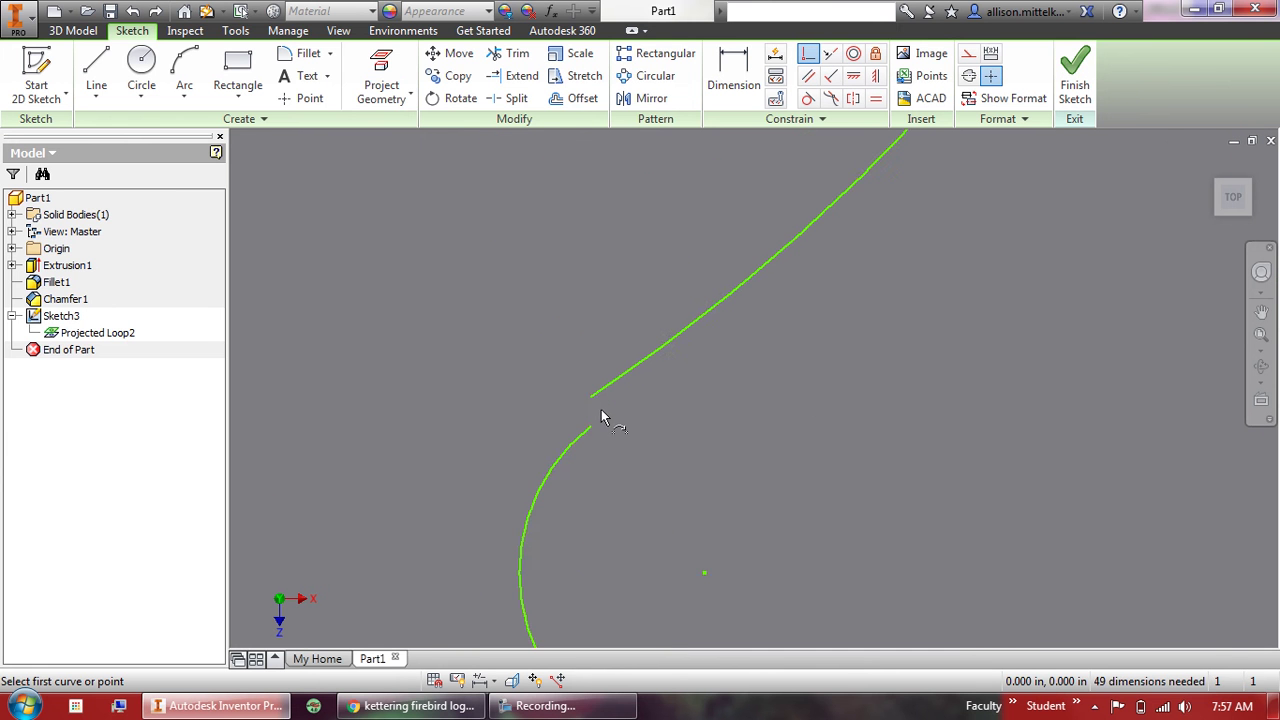
scroll(603, 412, "down", 2)
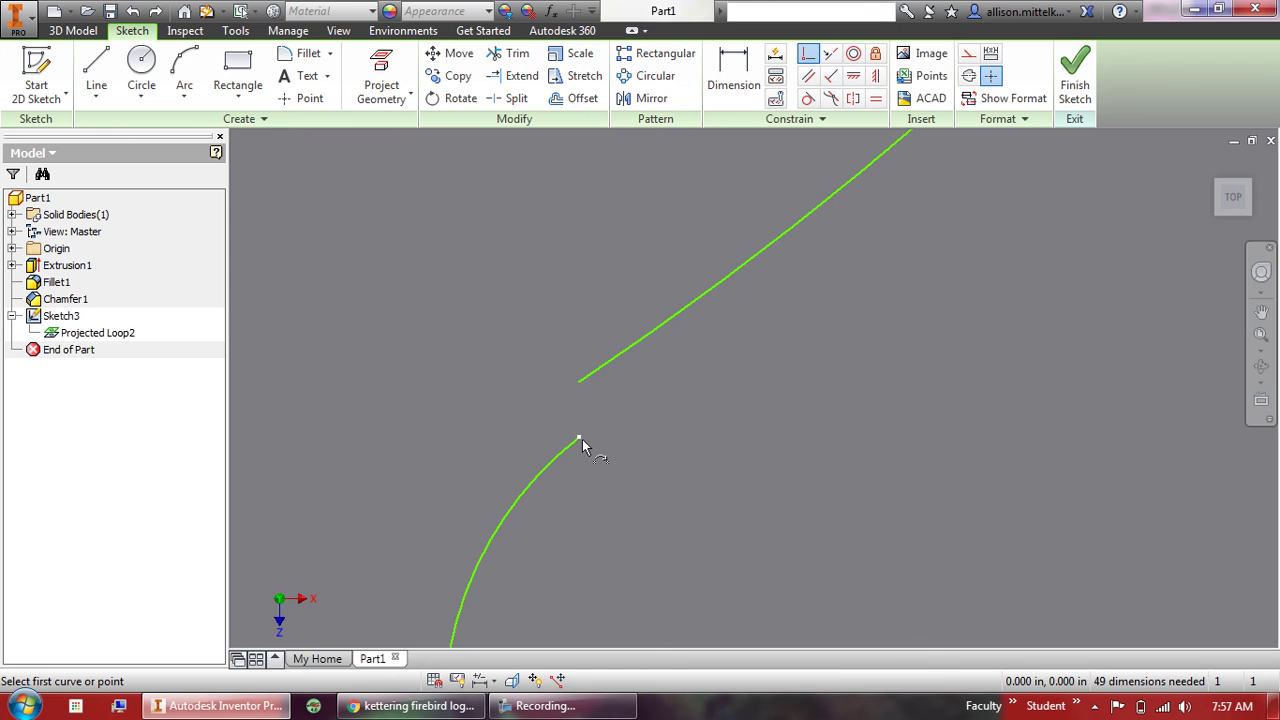
left_click(581, 439)
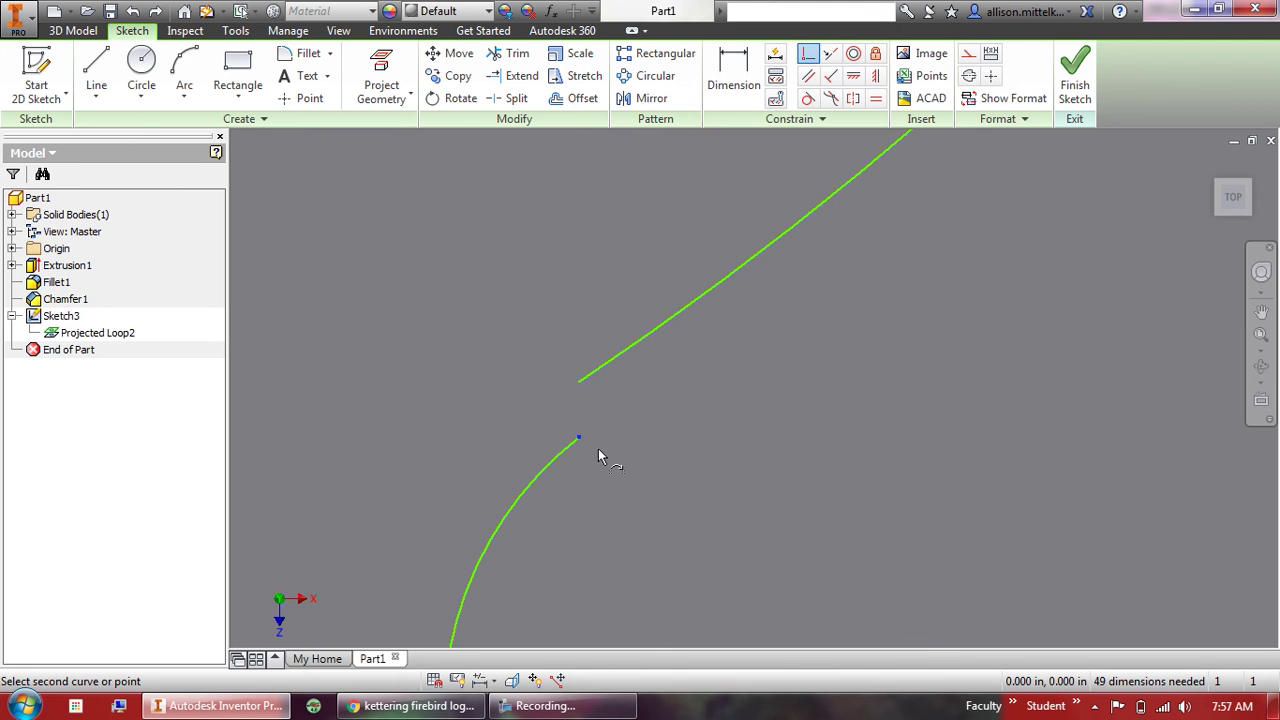
left_click(578, 384)
scroll(732, 442, "up", 3)
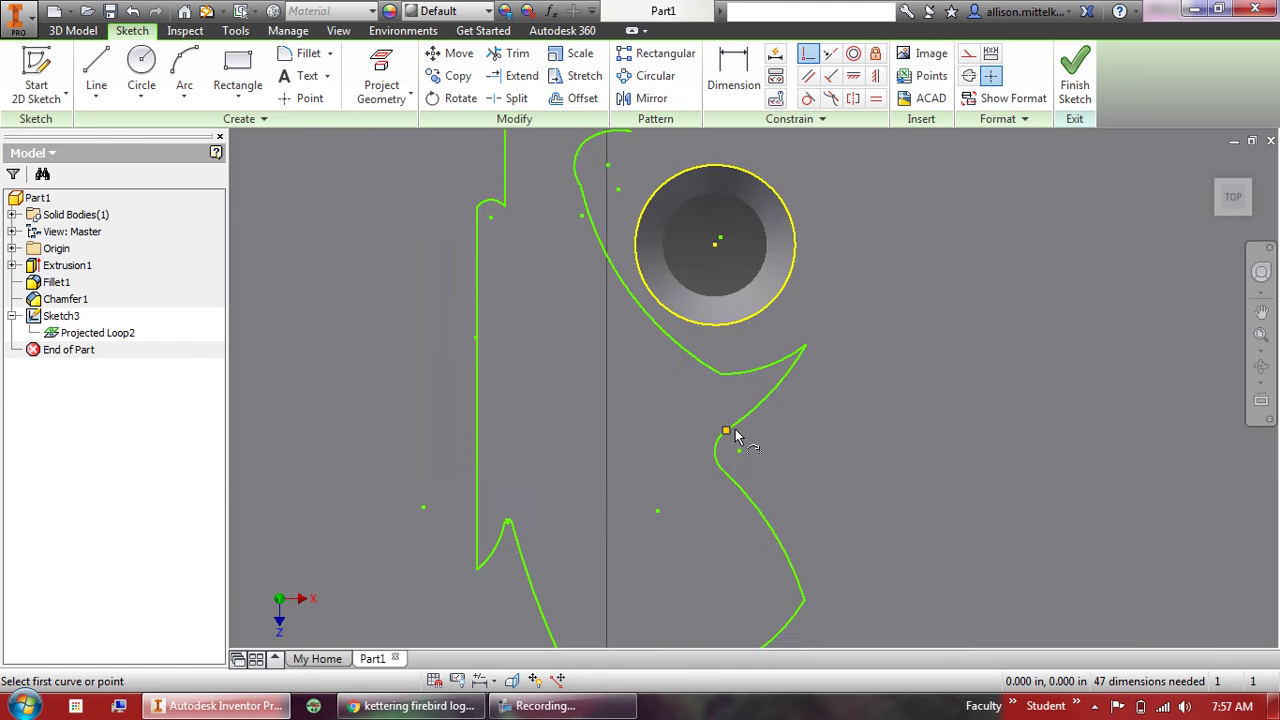
scroll(735, 437, "up", 2)
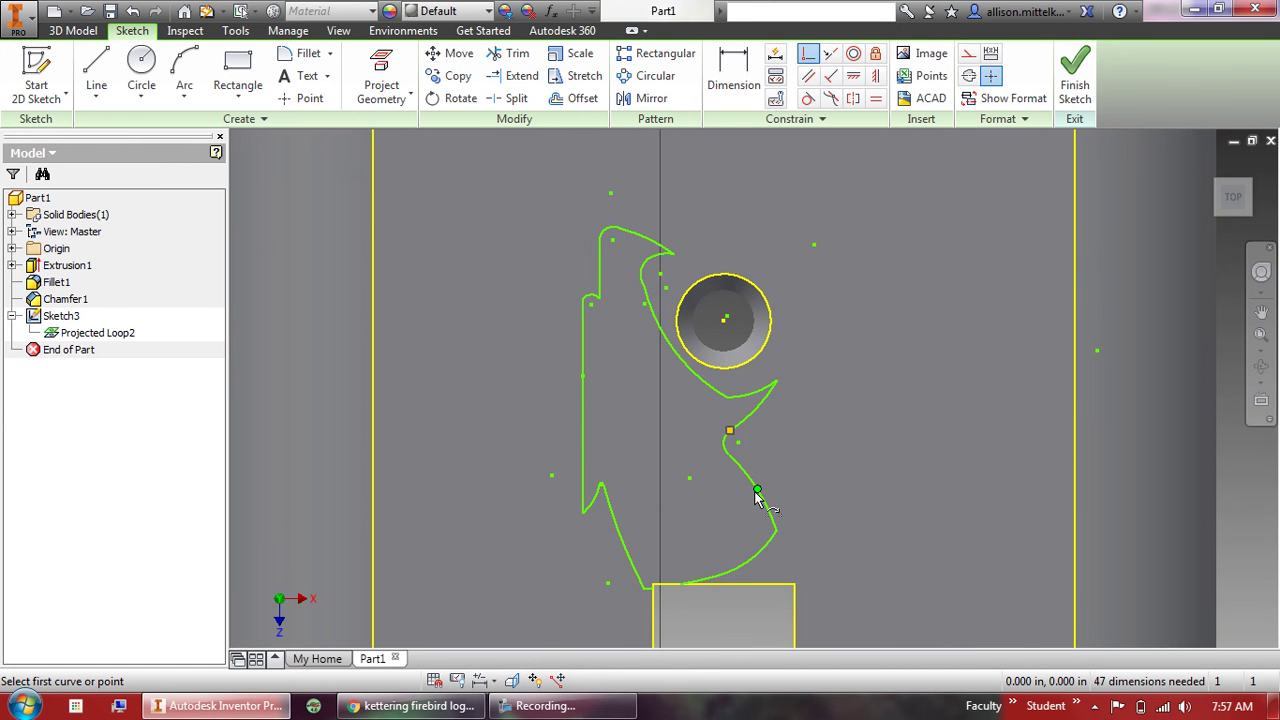
key("Escape")
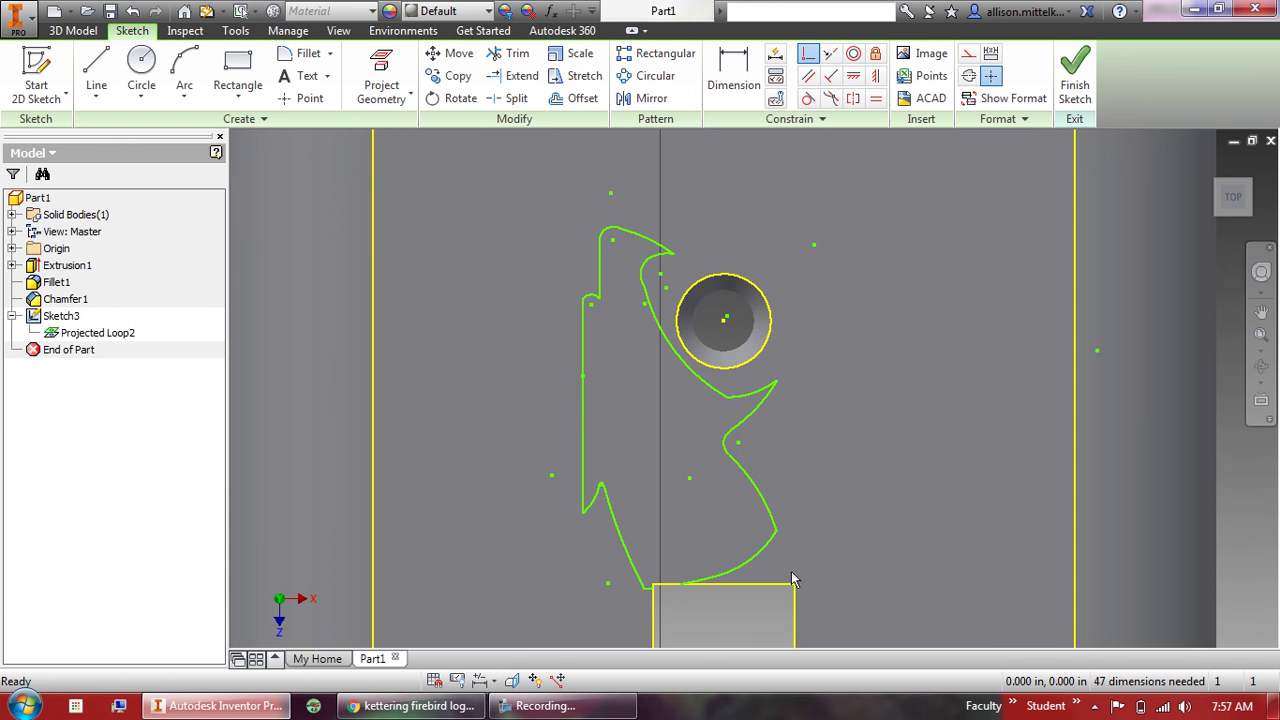
scroll(791, 580, "down", 5)
scroll(748, 462, "up", 2)
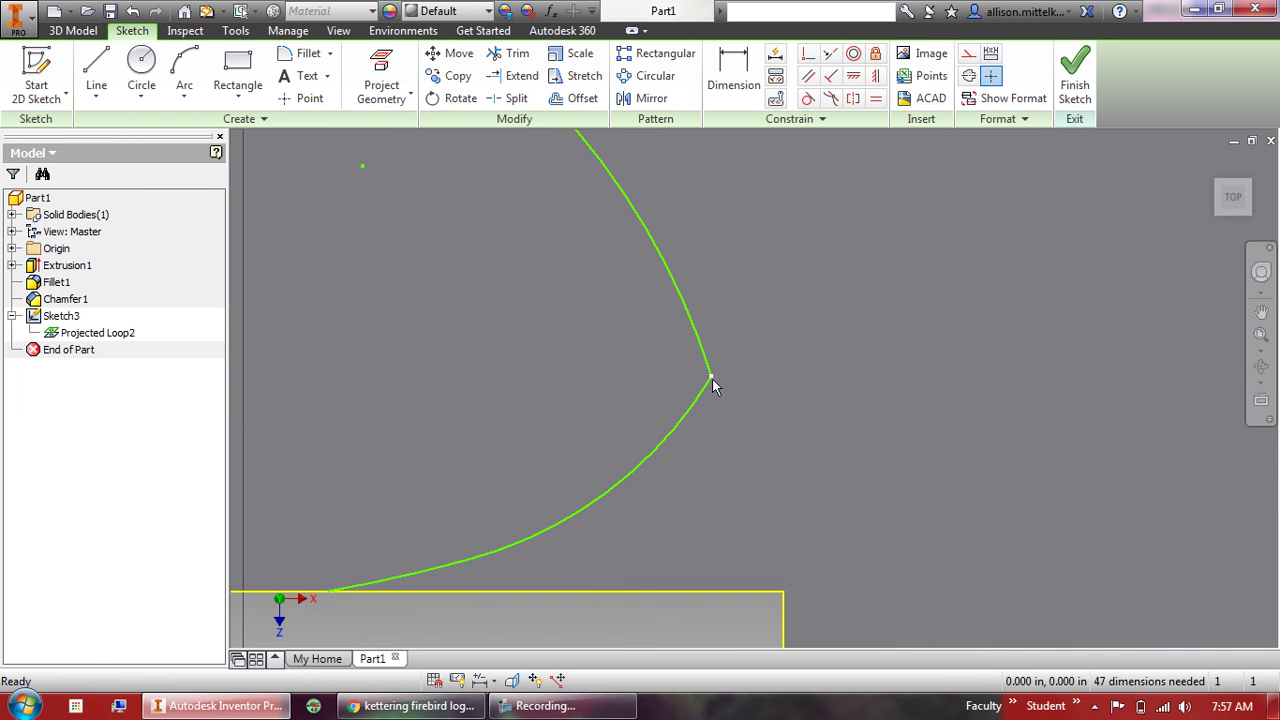
Drag the two lower arcs' shared vertex upward to meet the neck line's end.
mouse_move(712, 379)
left_mouse_down()
mouse_move(708, 366)
mouse_move(714, 383)
left_mouse_up()
scroll(567, 520, "down", 3)
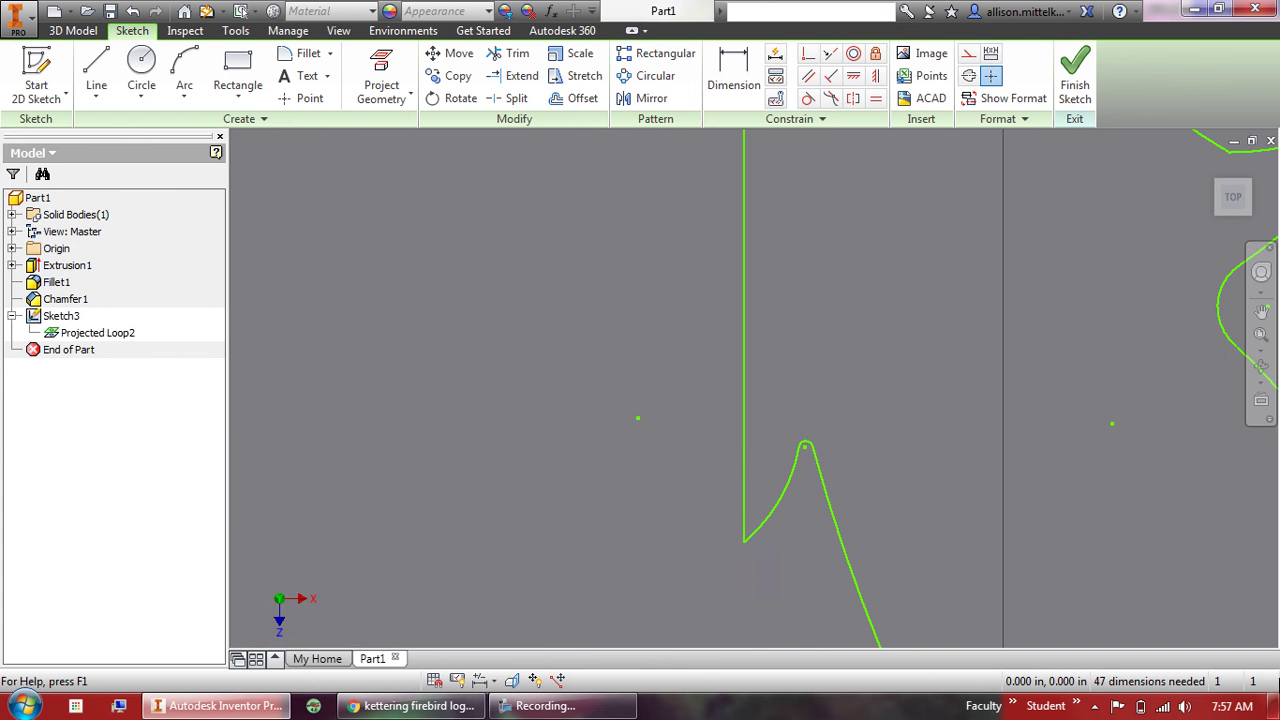
left_click_drag(743, 547, 747, 544)
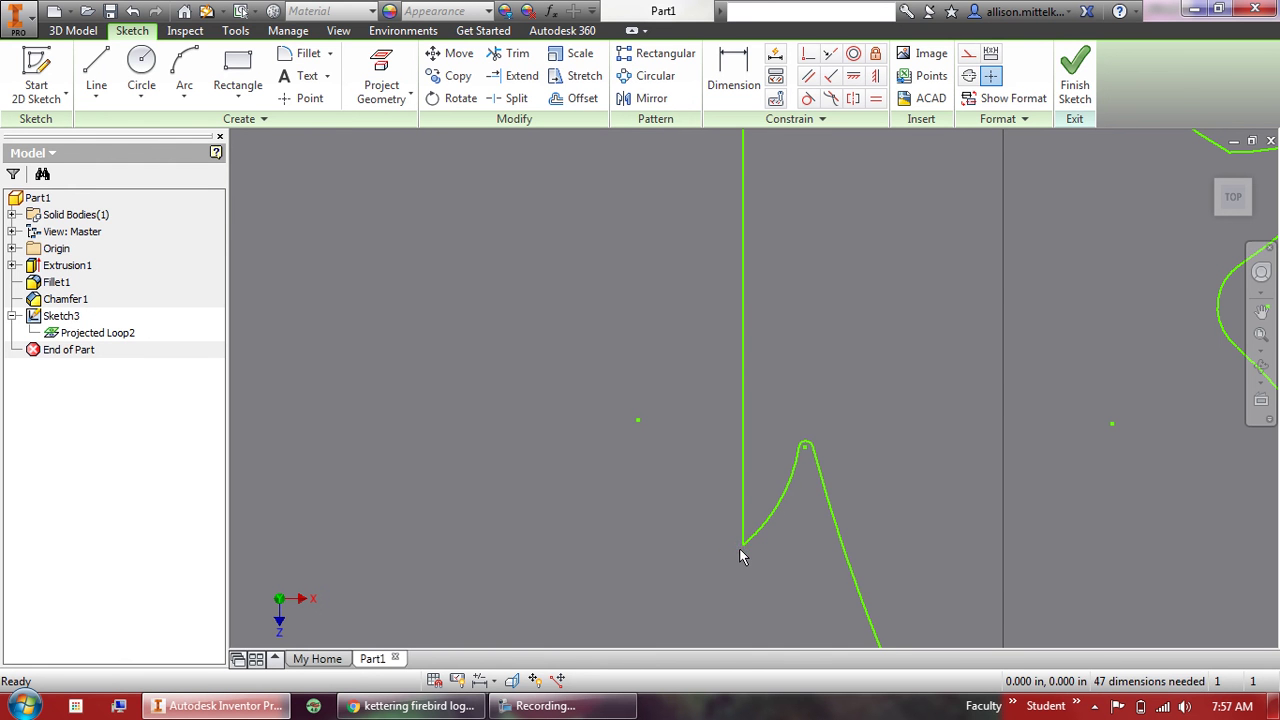
left_click(735, 540)
scroll(765, 515, "up", 4)
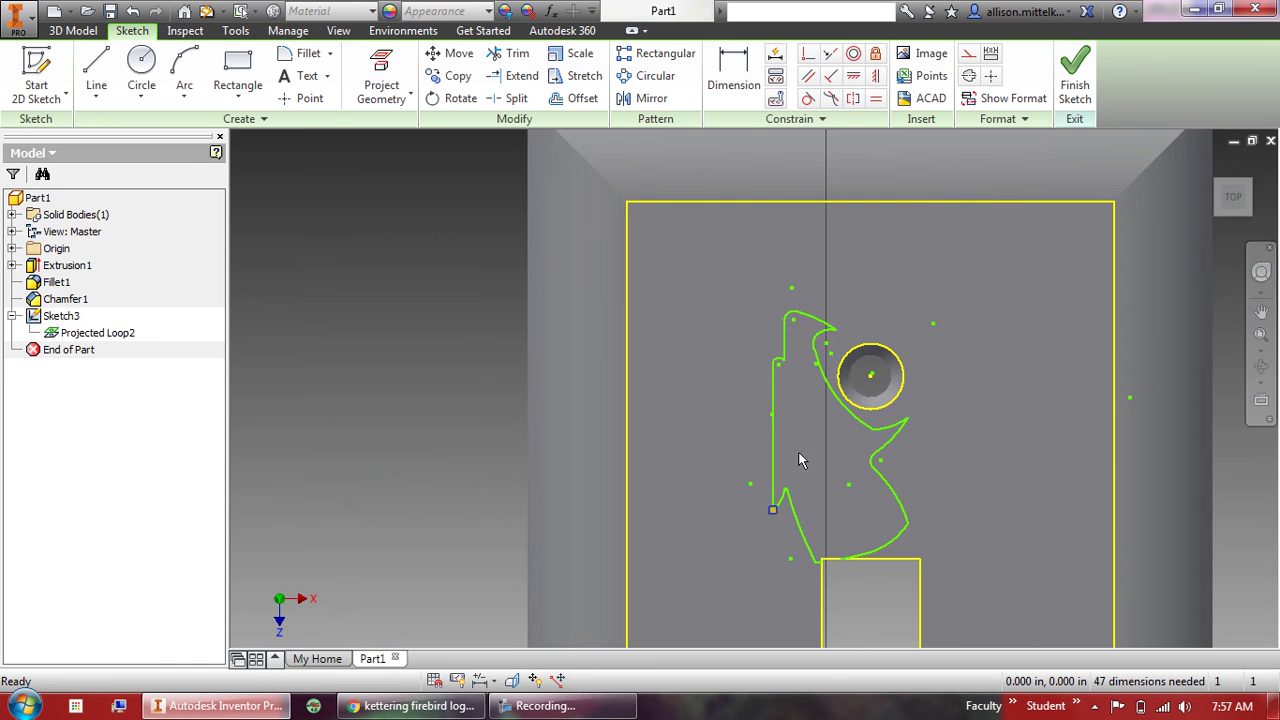
scroll(790, 300, "down", 5)
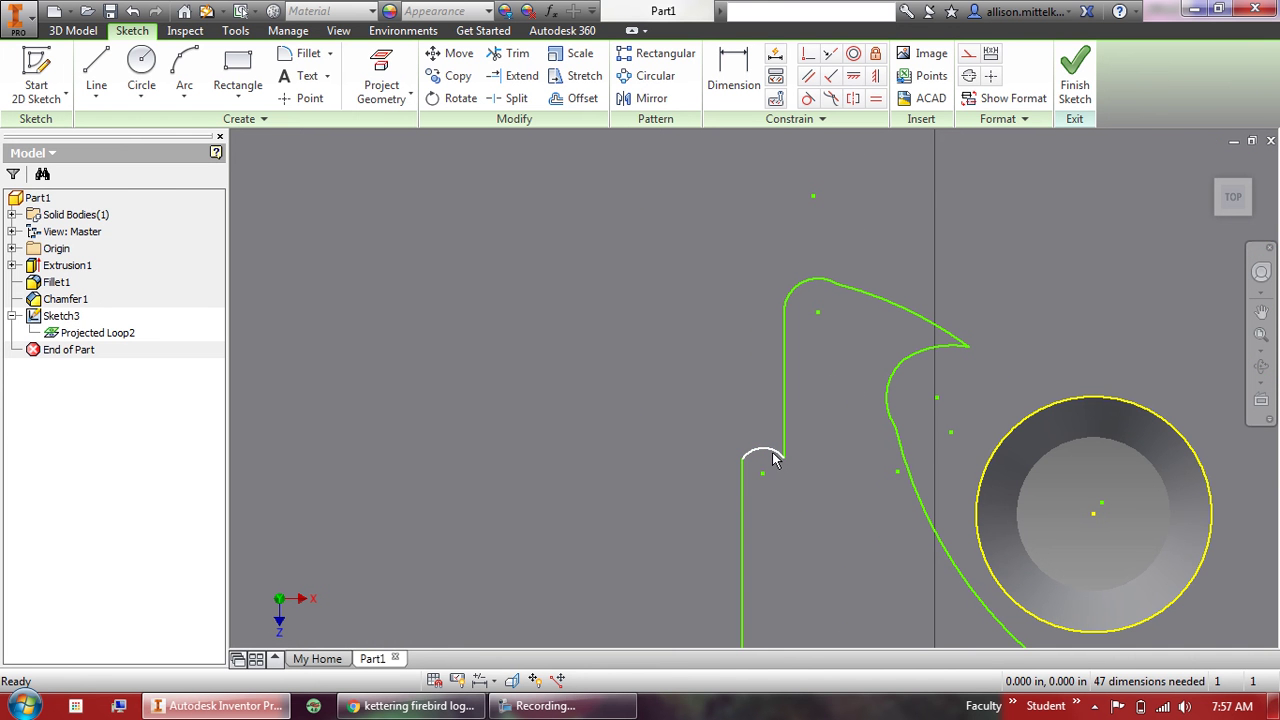
right_click(766, 449)
key("Escape")
Delete the tiny notch arc and draw a three-point arc bridging the two vertical logo lines.
right_click(766, 449)
left_click(766, 391)
left_click(184, 70)
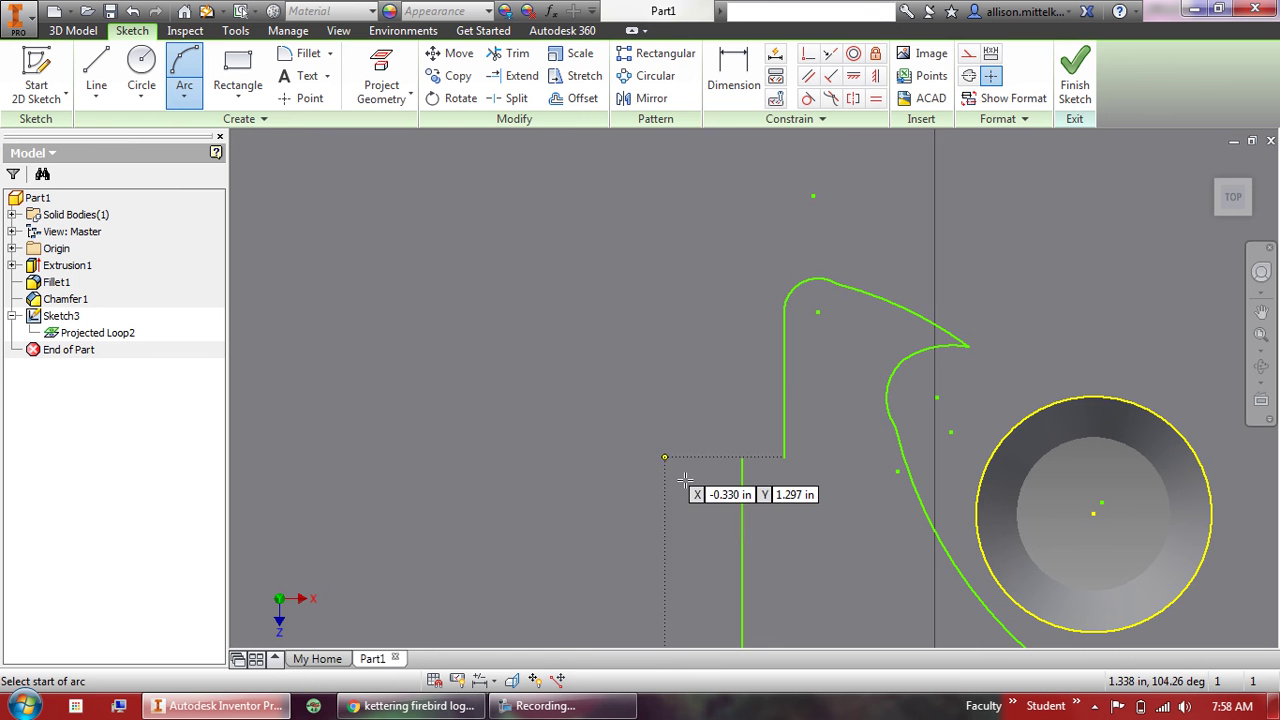
left_click(742, 460)
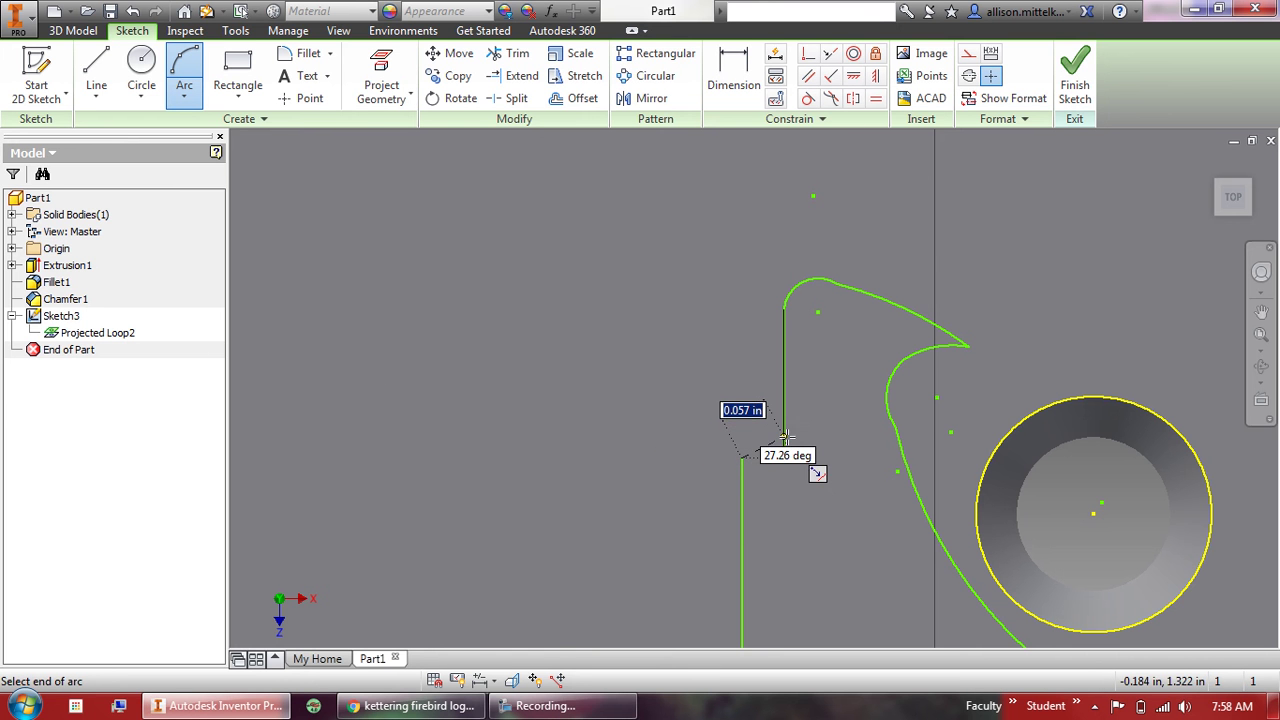
left_click(784, 438)
left_click(760, 428)
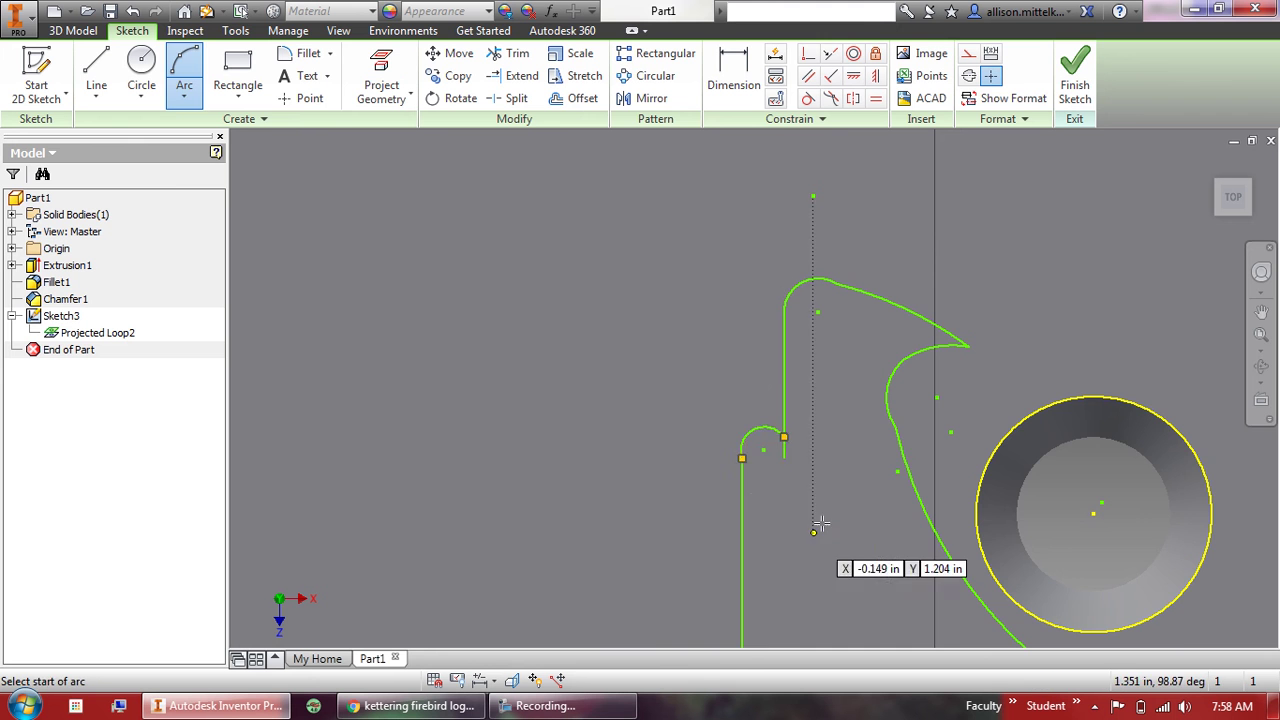
key("Escape")
Drag the new arc's end down to the vertical line's bottom end, then bring the notch into view.
scroll(806, 484, "down", 8)
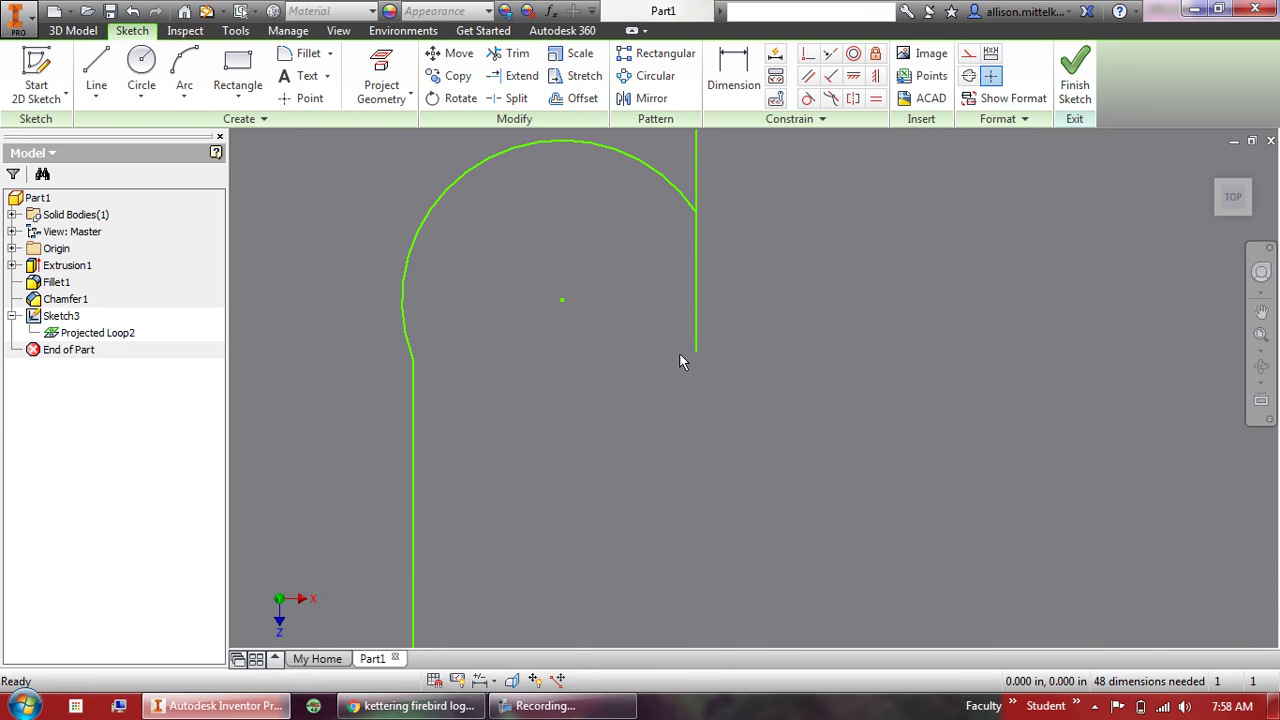
scroll(682, 350, "up", 4)
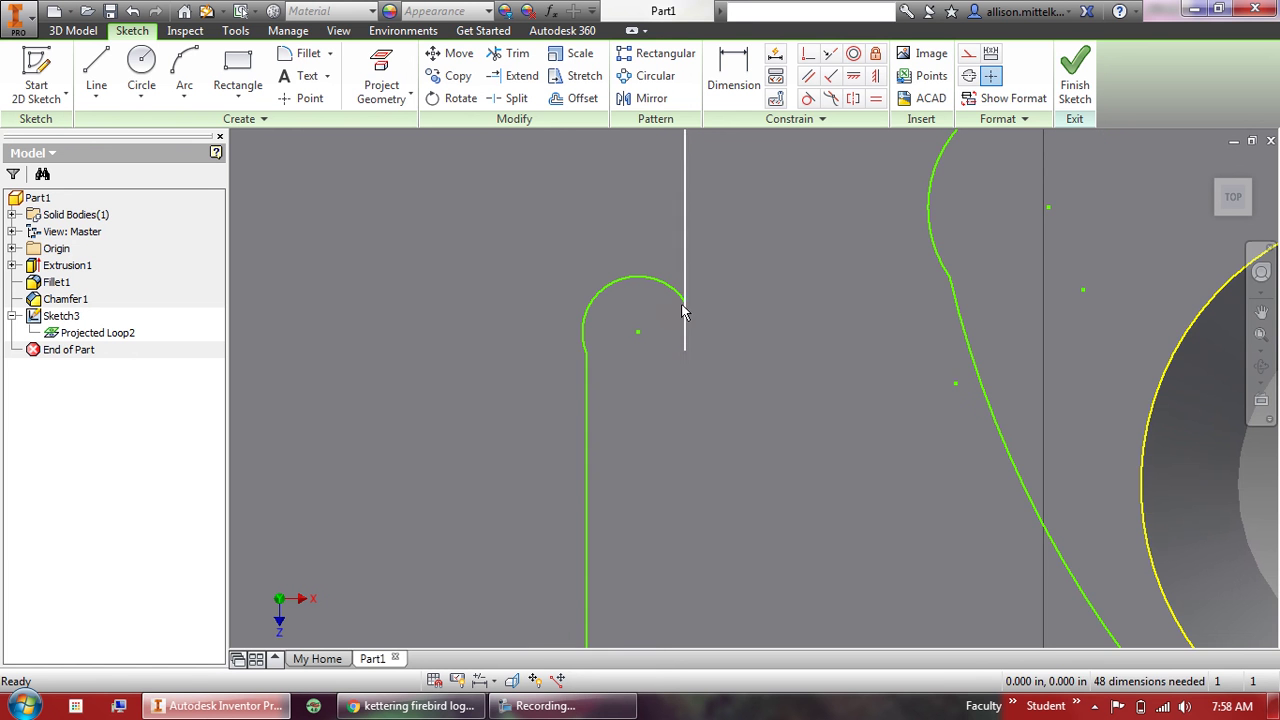
mouse_move(685, 300)
left_mouse_down()
mouse_move(640, 346)
mouse_move(680, 340)
mouse_move(683, 351)
left_mouse_up()
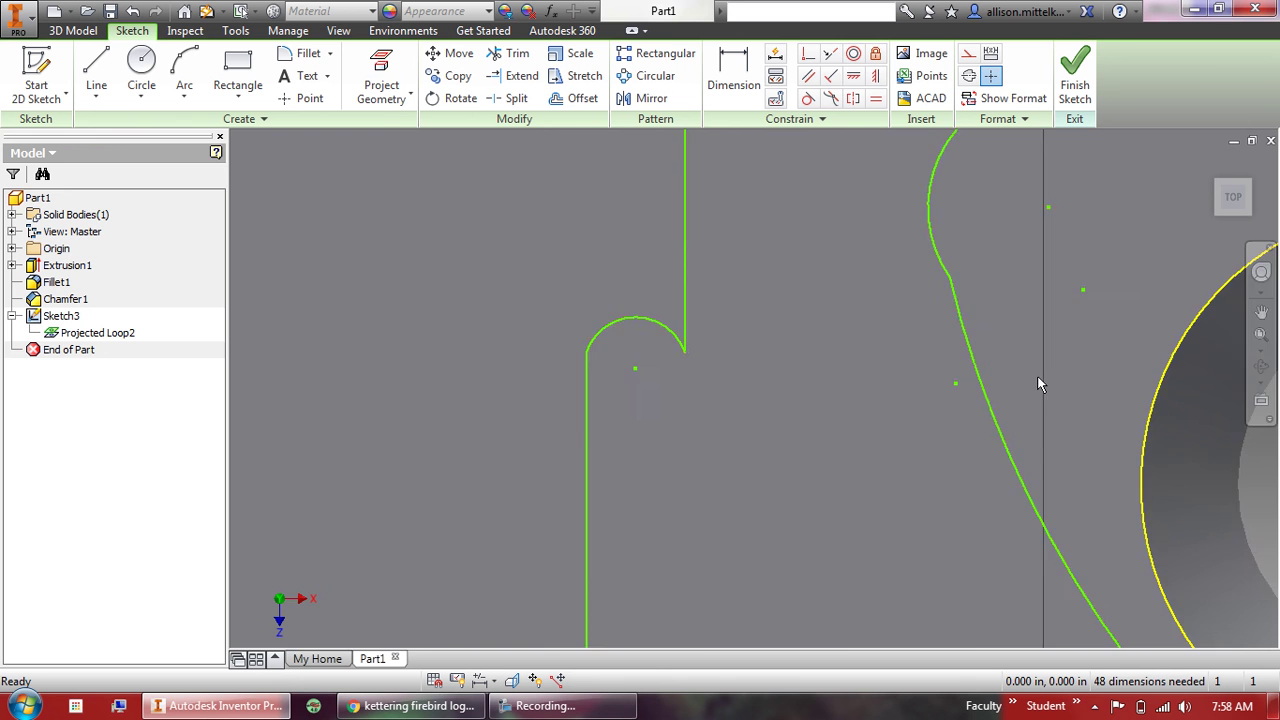
scroll(1030, 375, "up", 5)
scroll(1051, 509, "up", 3)
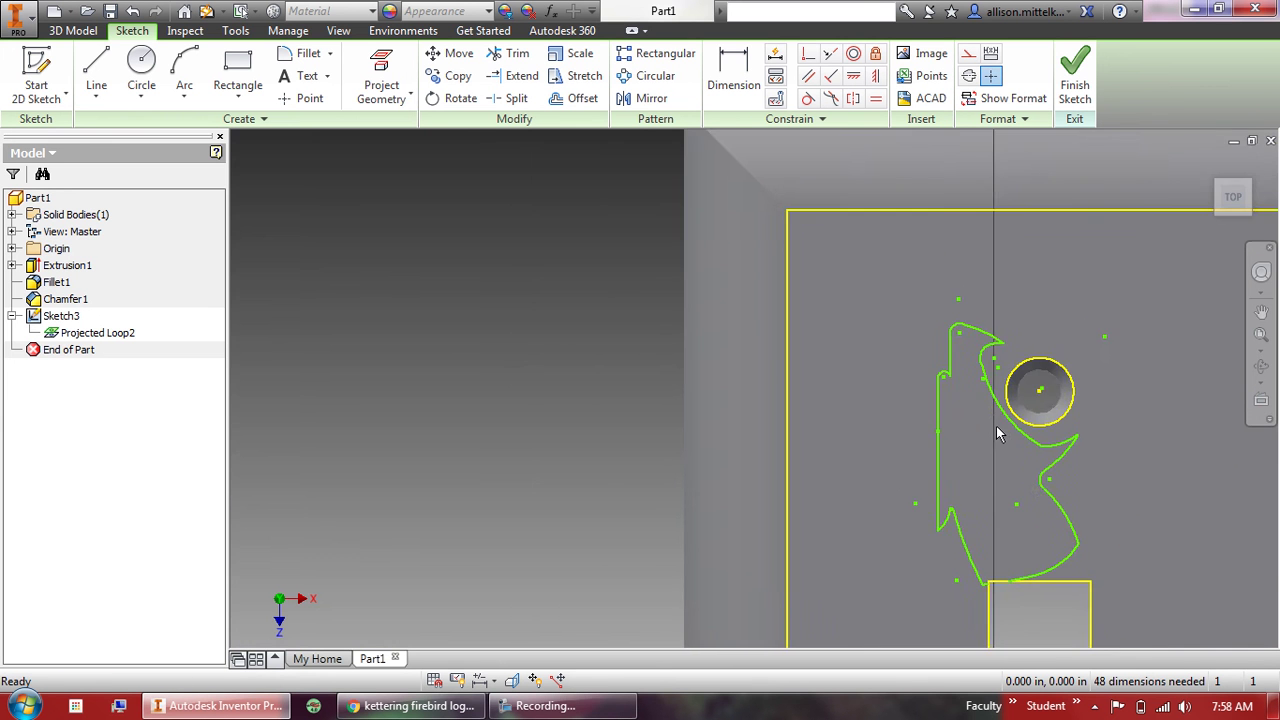
scroll(911, 374, "down", 6)
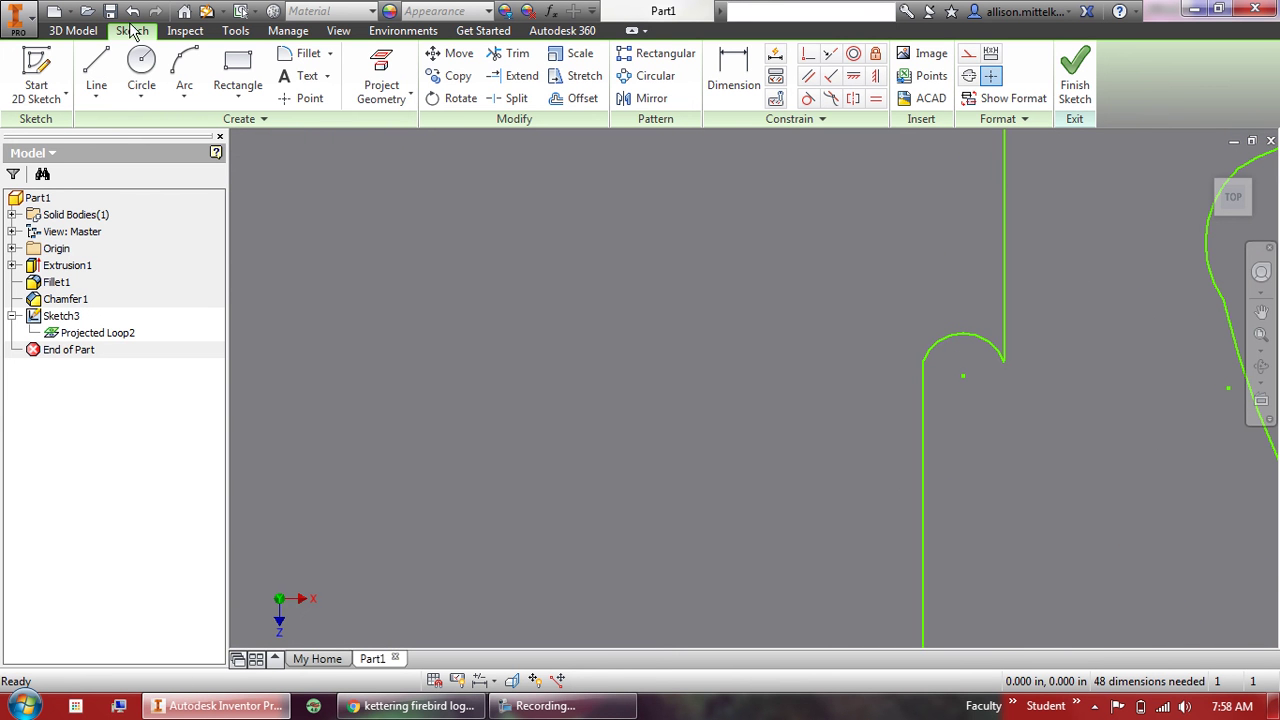
key("F2")
left_click_drag(900, 300, 584, 404)
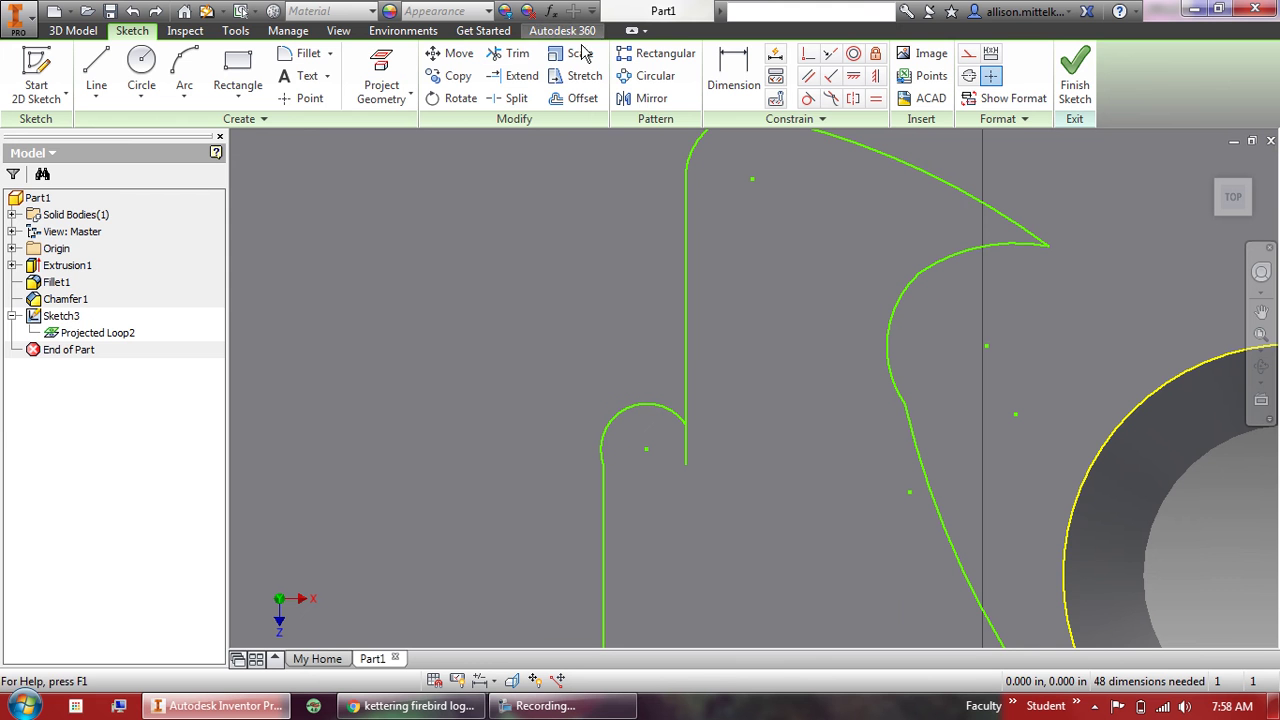
Trim off the short vertical line stub protruding below the new arc junction.
left_click(518, 55)
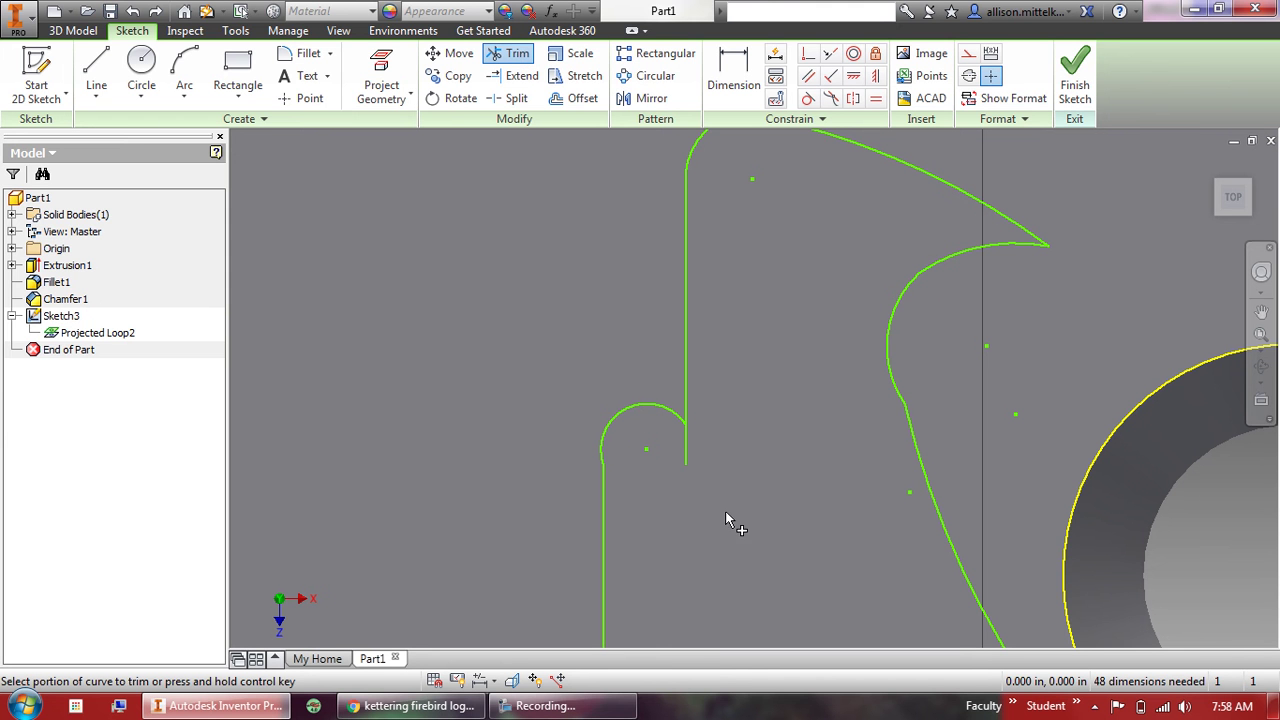
left_click(688, 457)
key("Escape")
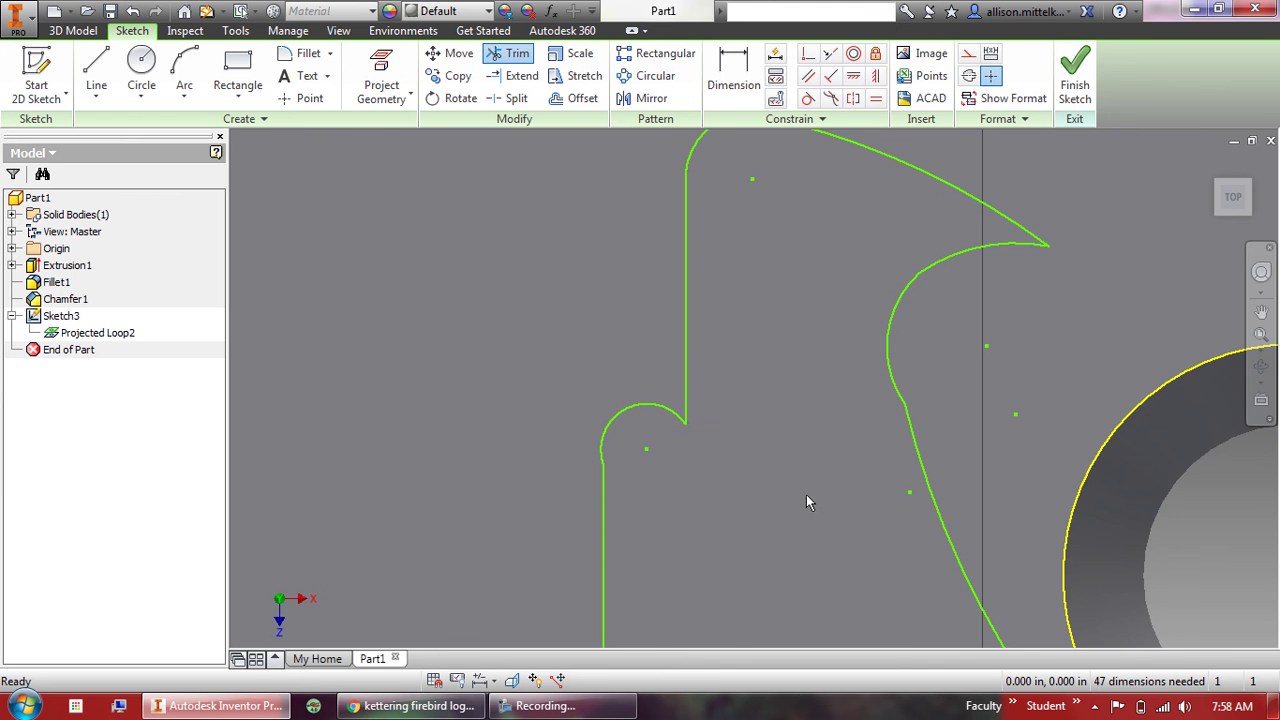
scroll(807, 500, "down", 8)
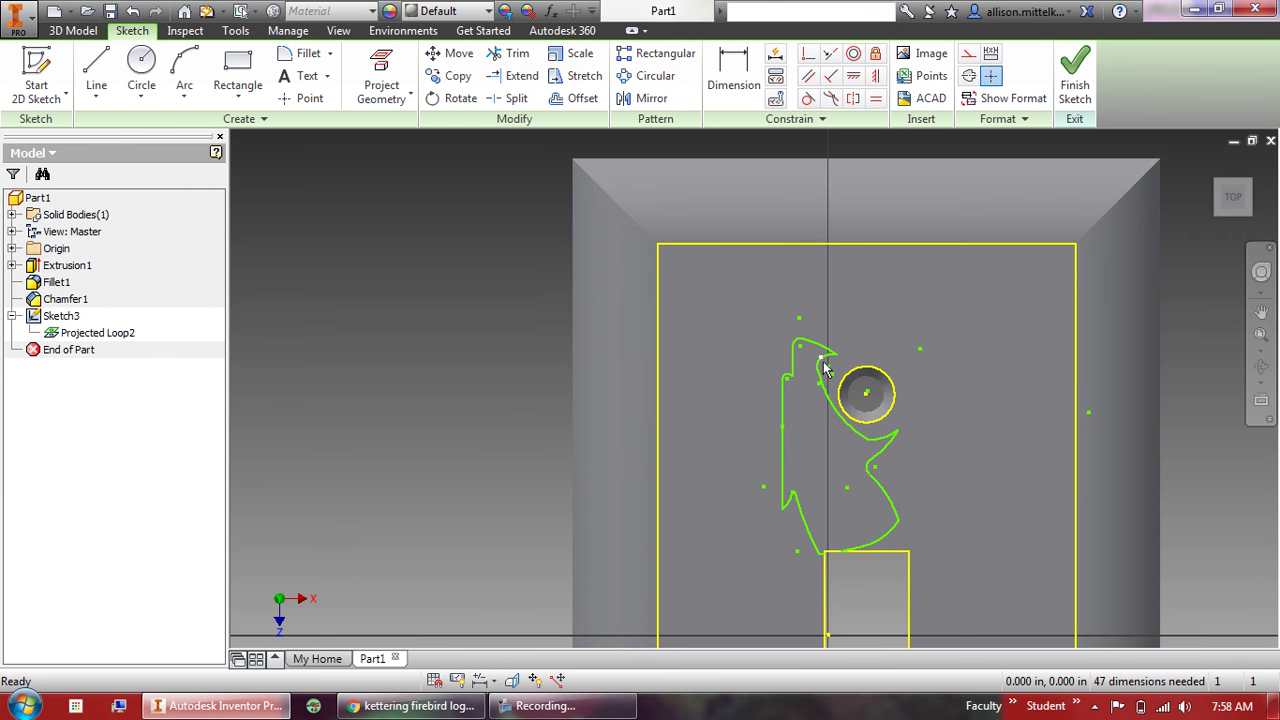
Finish Sketch3 and extrude the closed firebird logo outline at the default 0.1 in.
left_click(1076, 88)
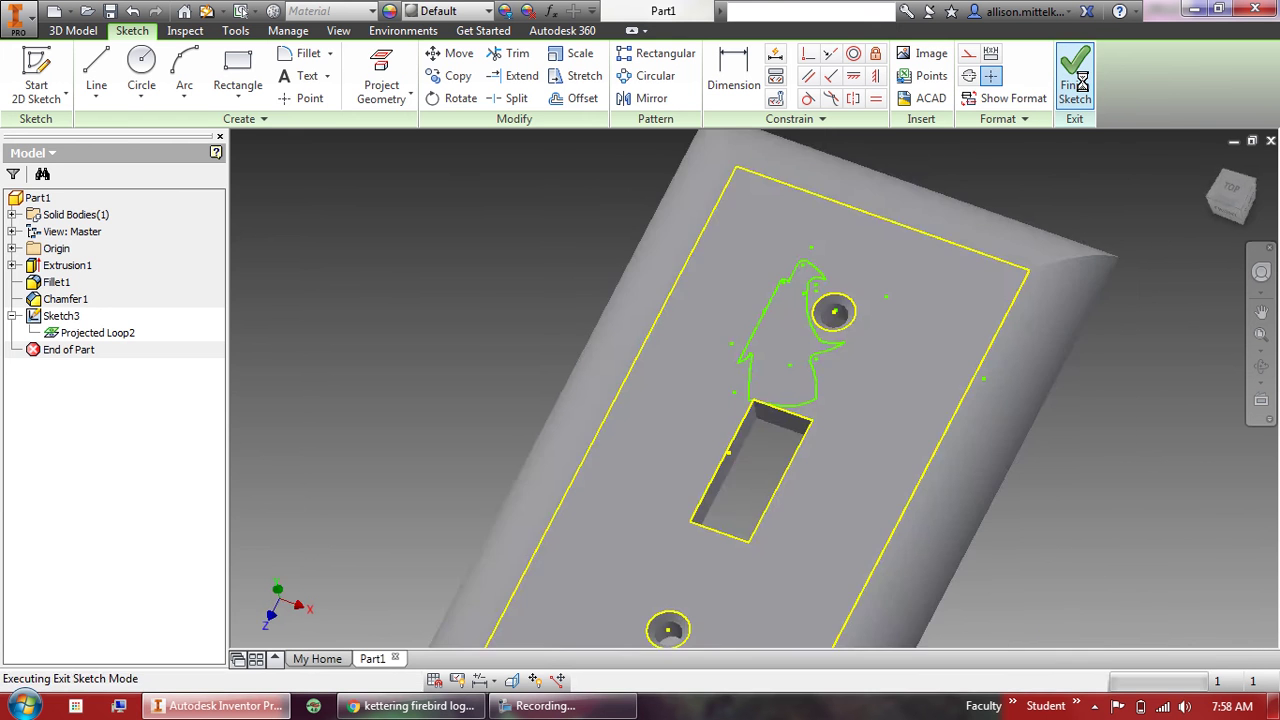
left_click(95, 66)
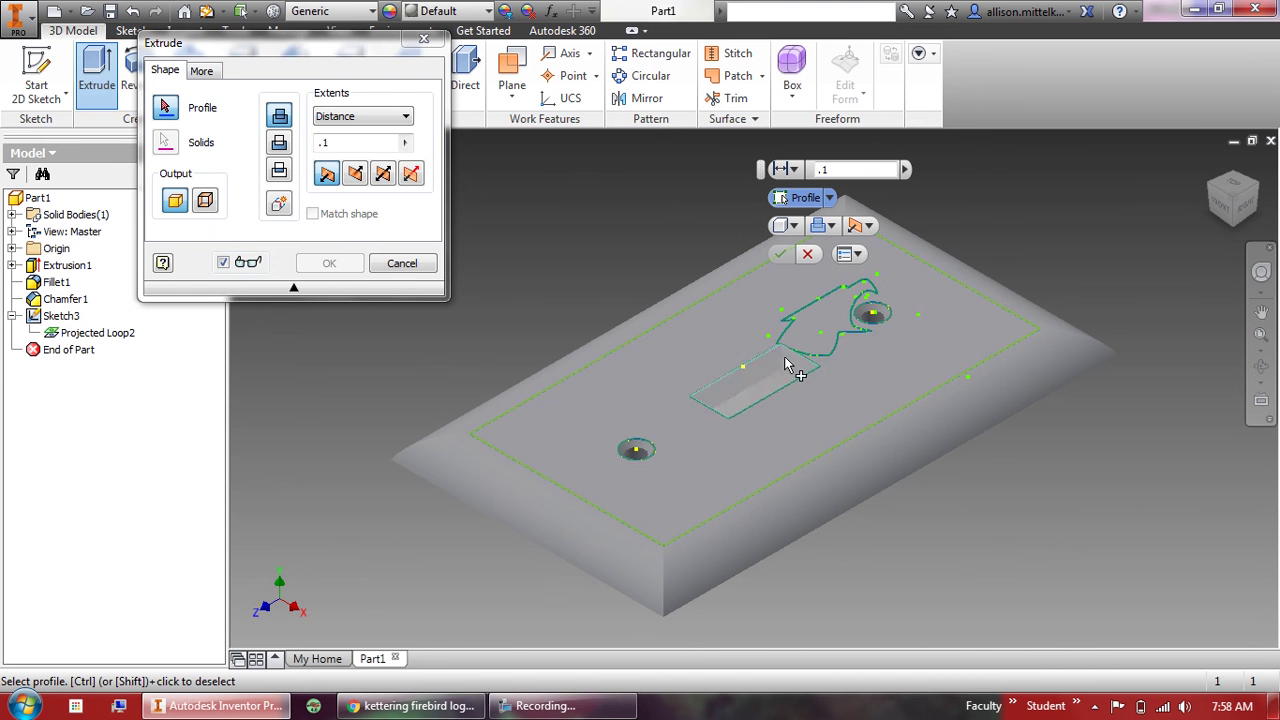
scroll(917, 304, "up", 3)
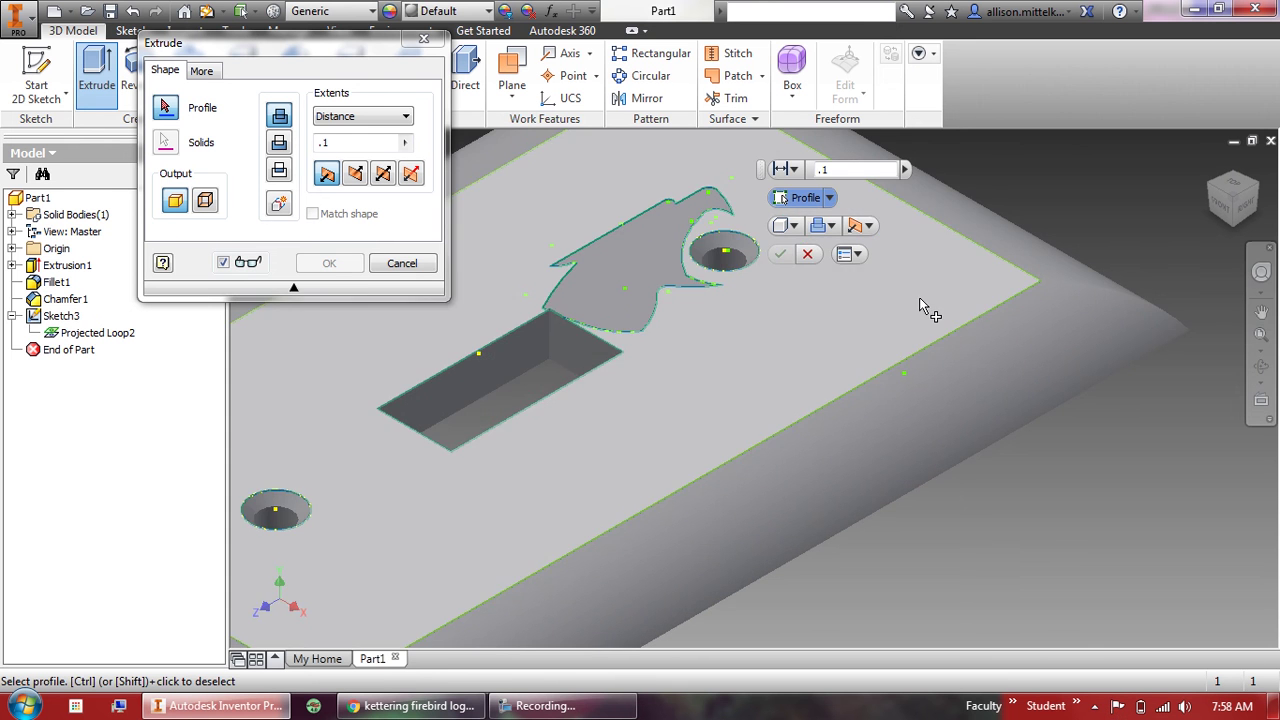
scroll(1118, 468, "down", 5)
scroll(965, 435, "up", 3)
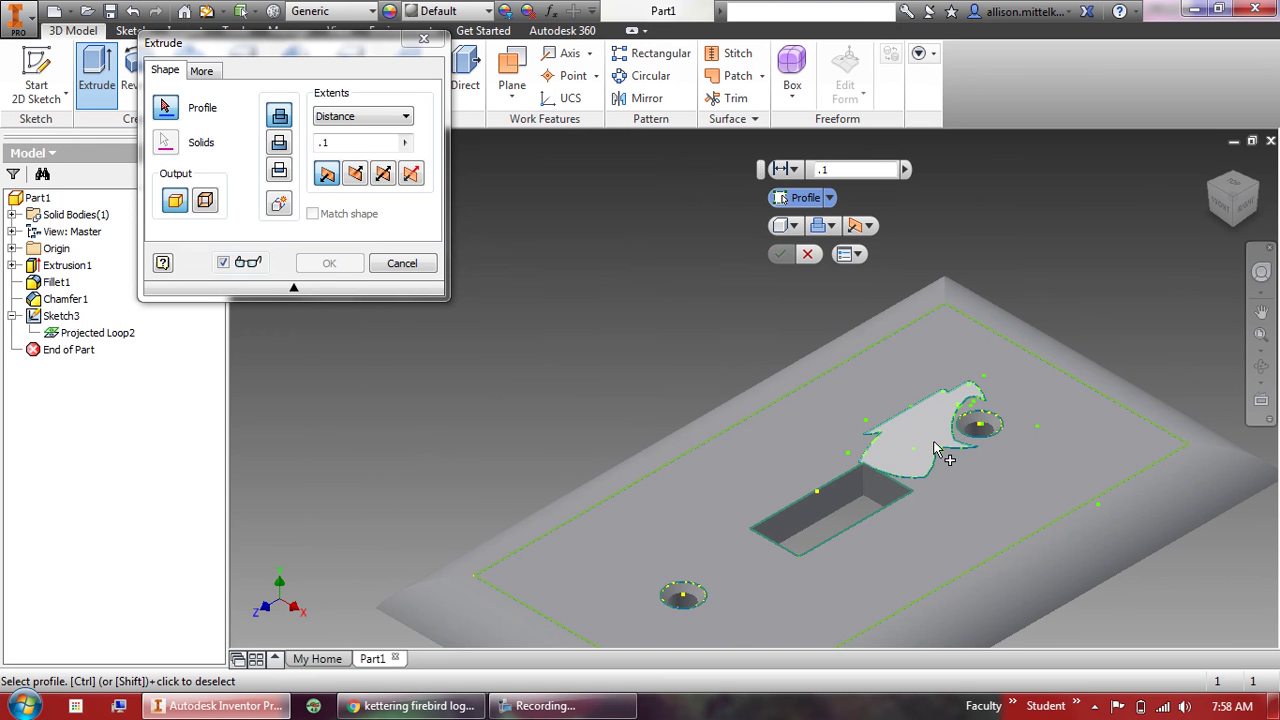
left_click(940, 450)
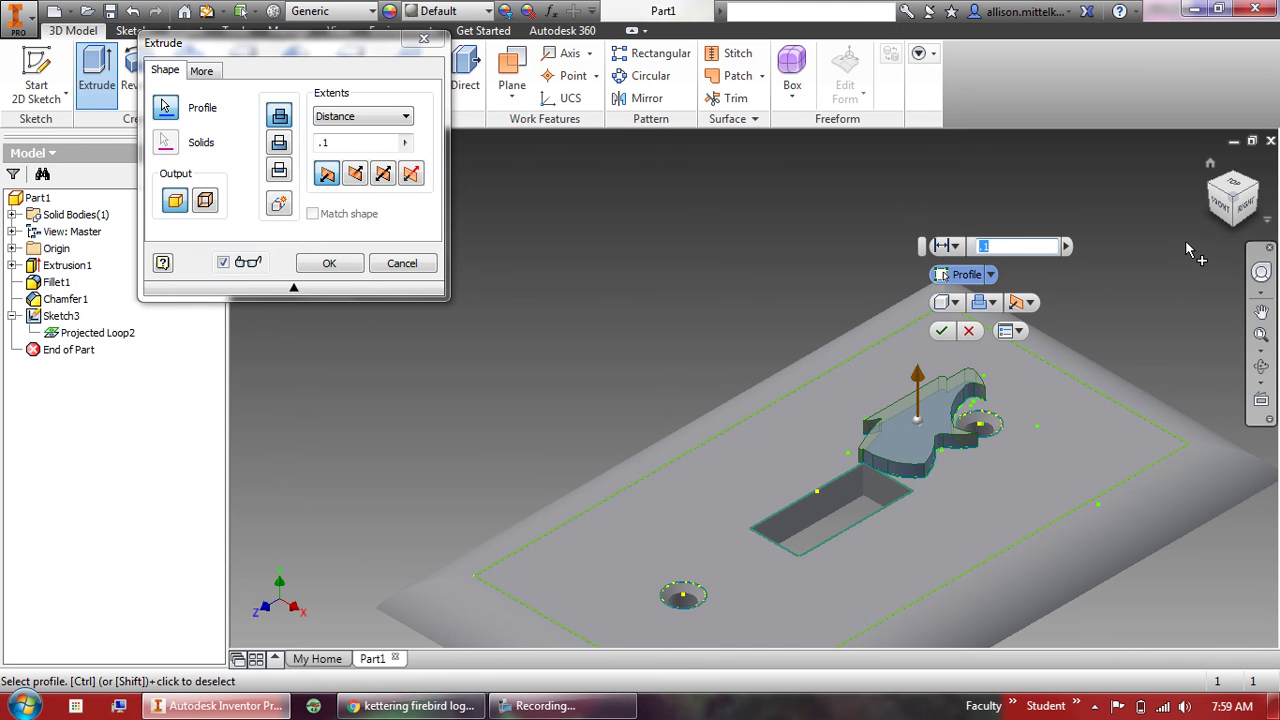
Accept the extrusion to create Extrusion3, then orbit to inspect the raised 0.1 in logo.
key("Return")
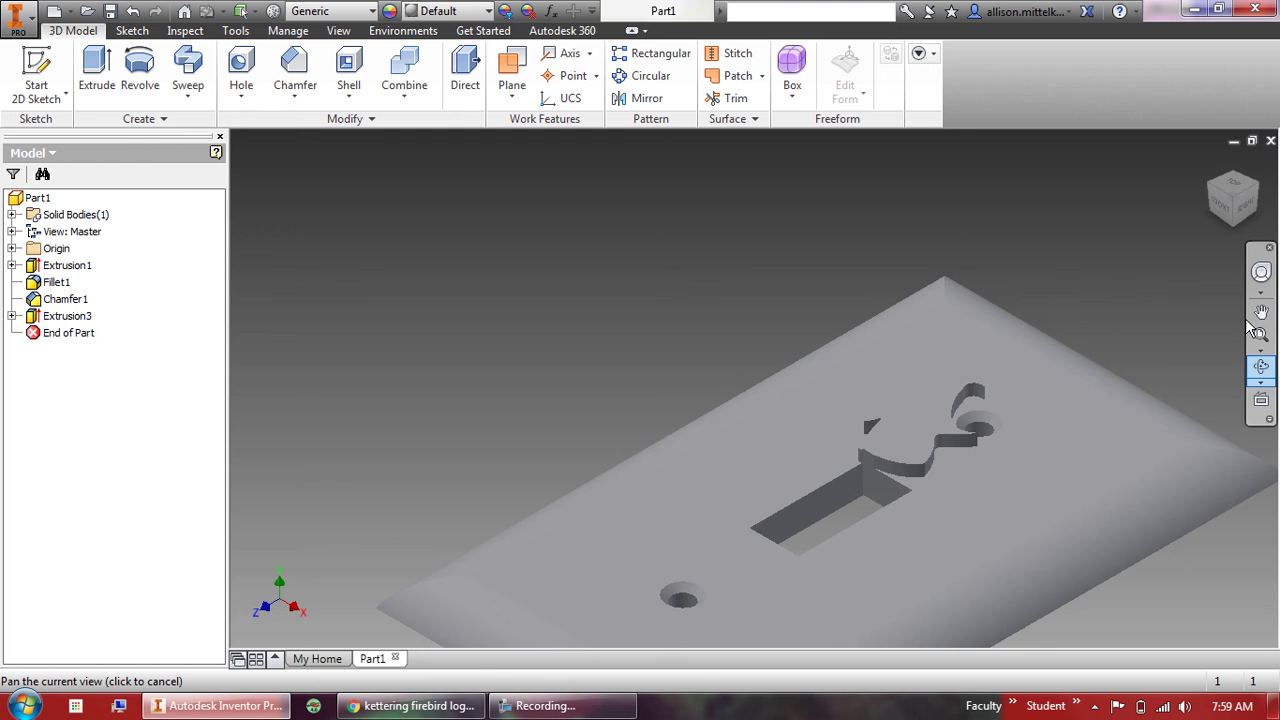
middle_click_drag(1236, 228, 1243, 203, "shift")
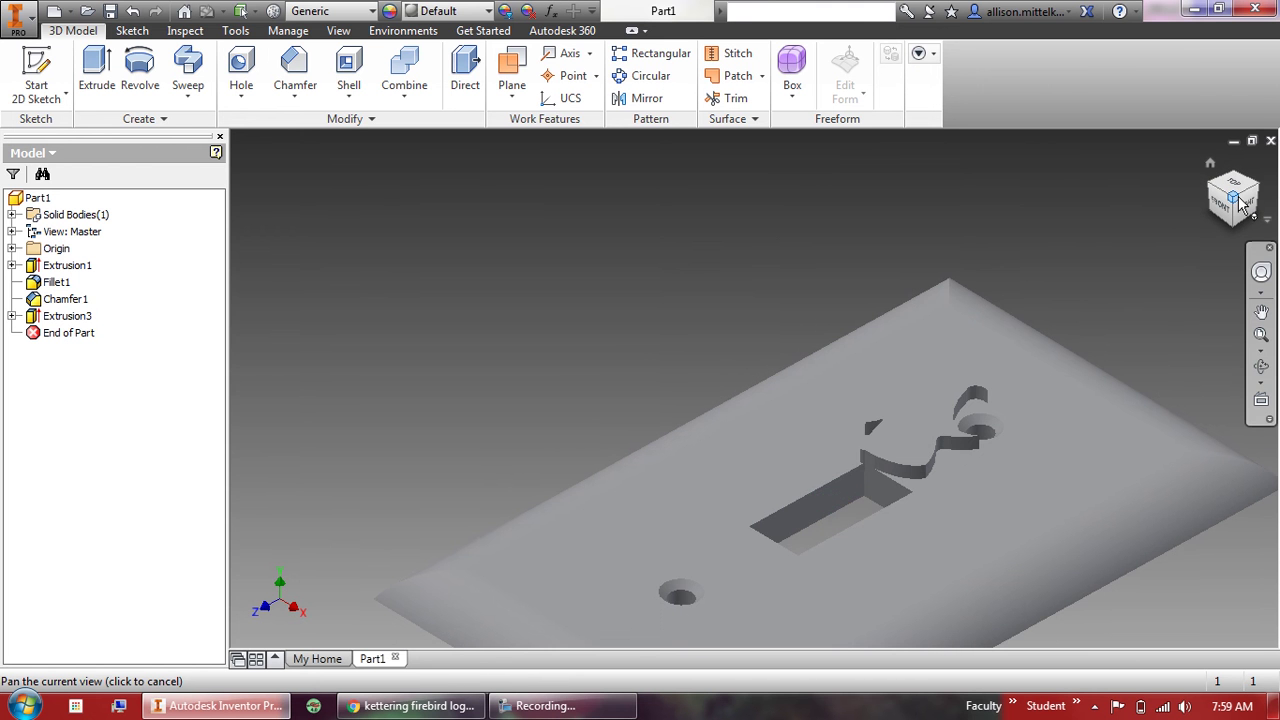